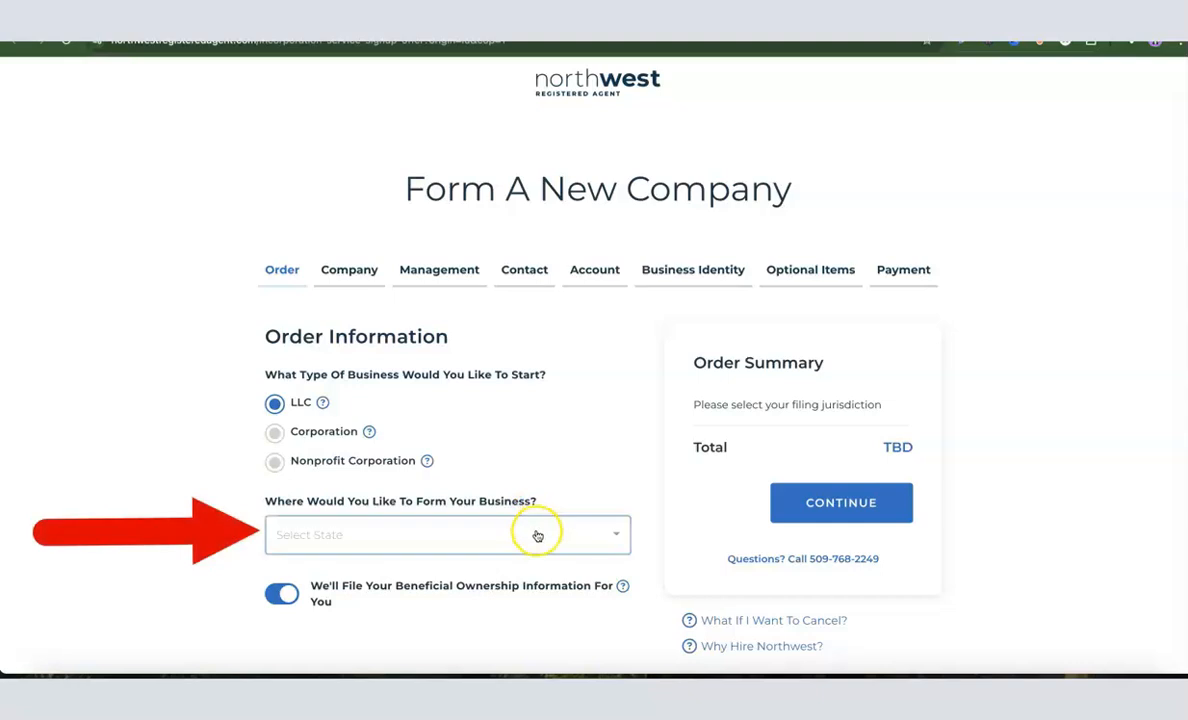
Step: Select New Mexico as the state where the LLC is formed
click(537, 536)
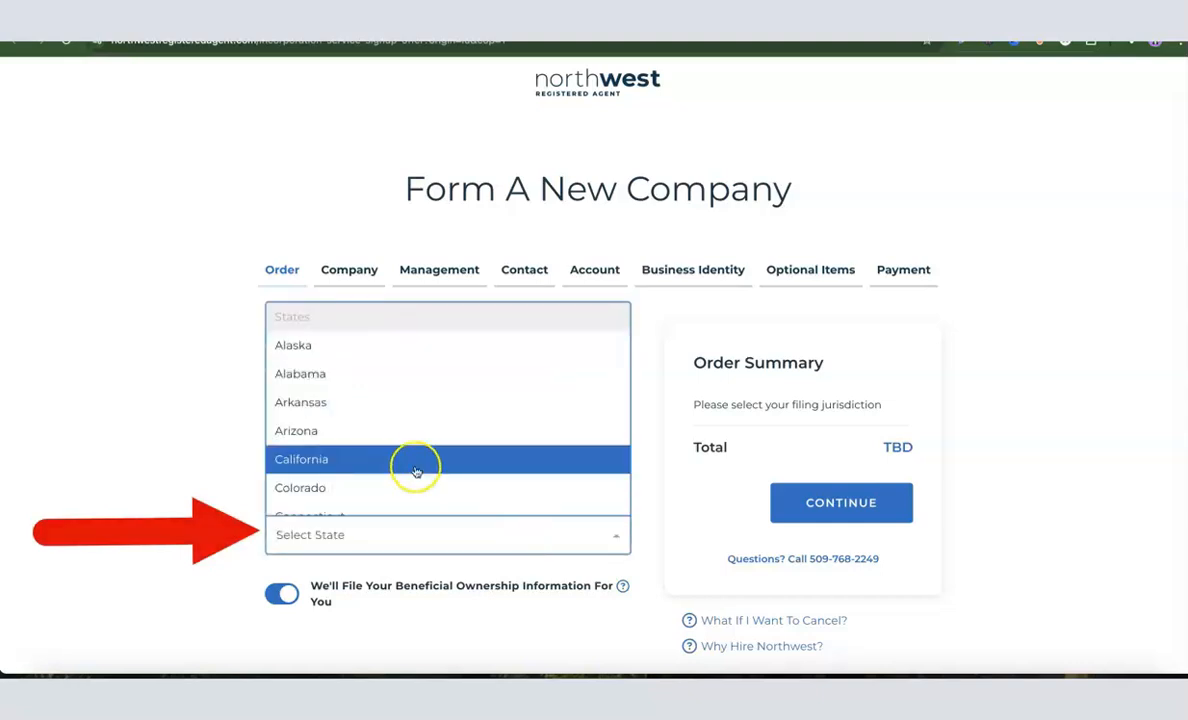
scroll(416, 471, down, 10)
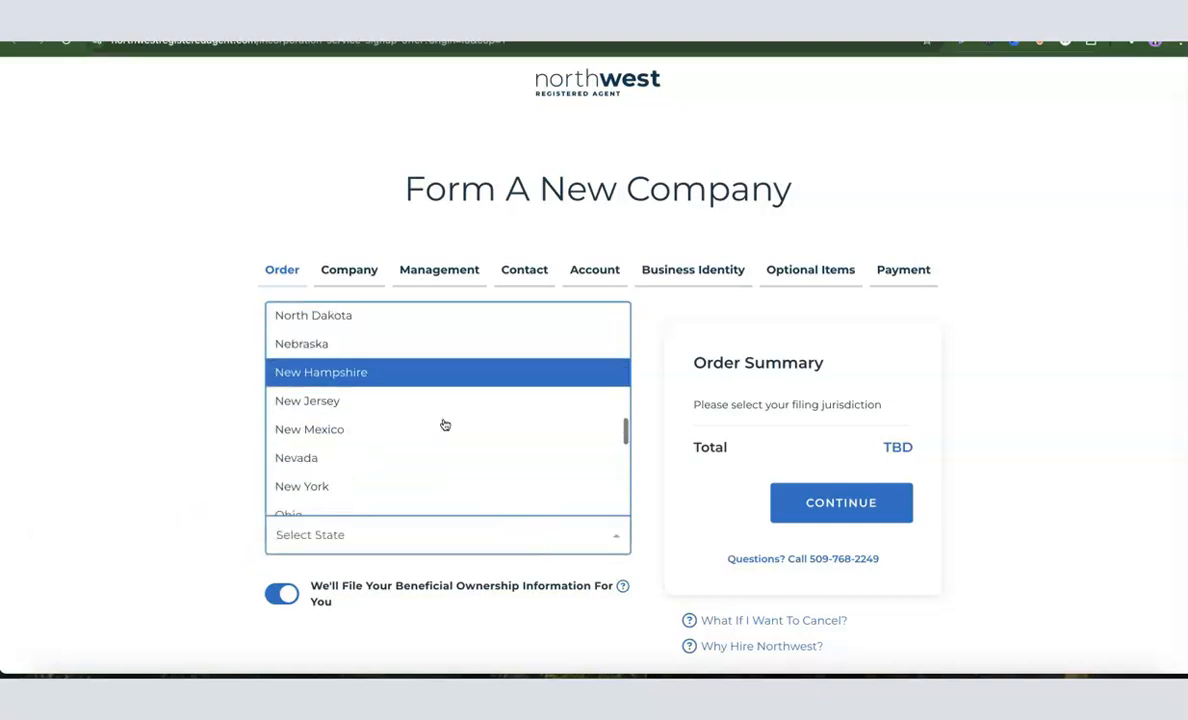
scroll(443, 424, down, 2)
click(340, 366)
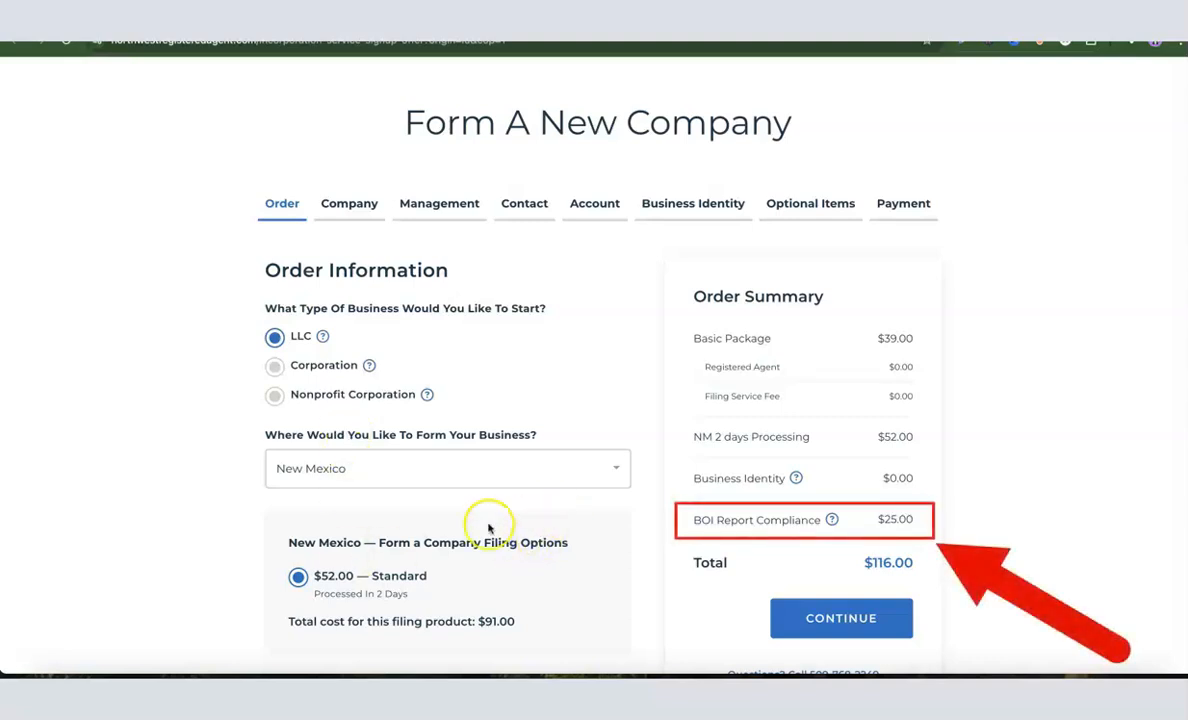
Step: Review the New Mexico filing options and proceed with the order to the company details
click(242, 507)
scroll(300, 485, down, 1)
scroll(364, 477, down, 1)
scroll(366, 482, up, 2)
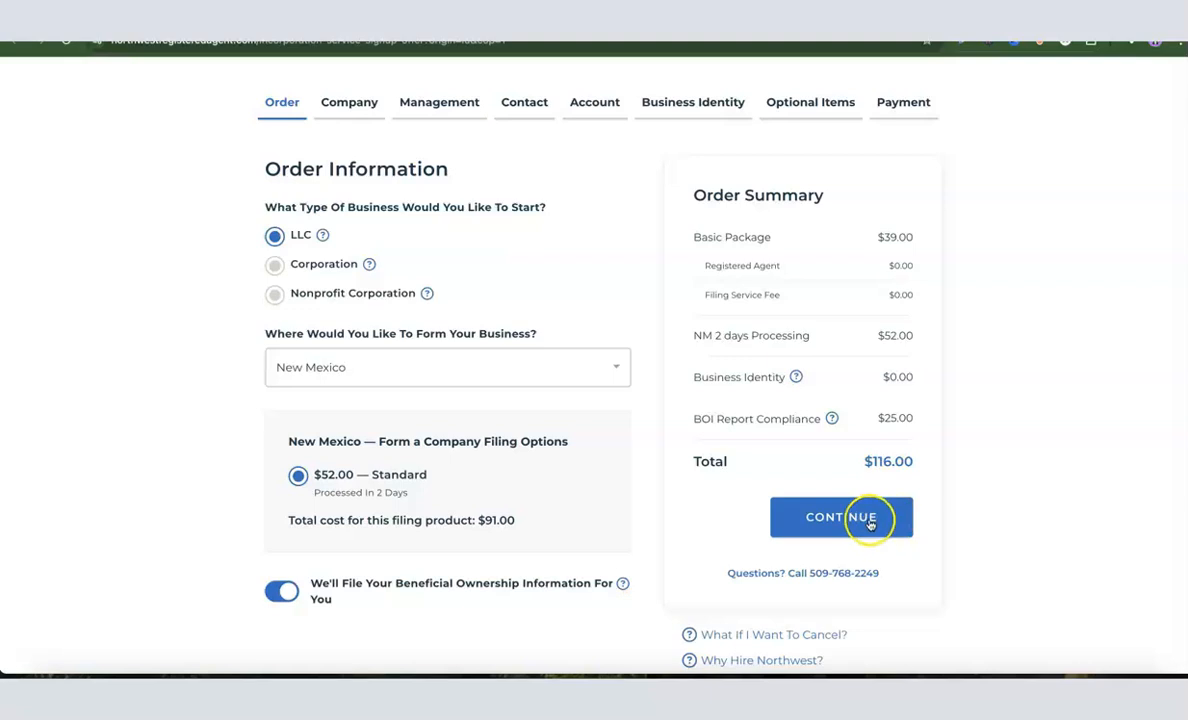
click(888, 528)
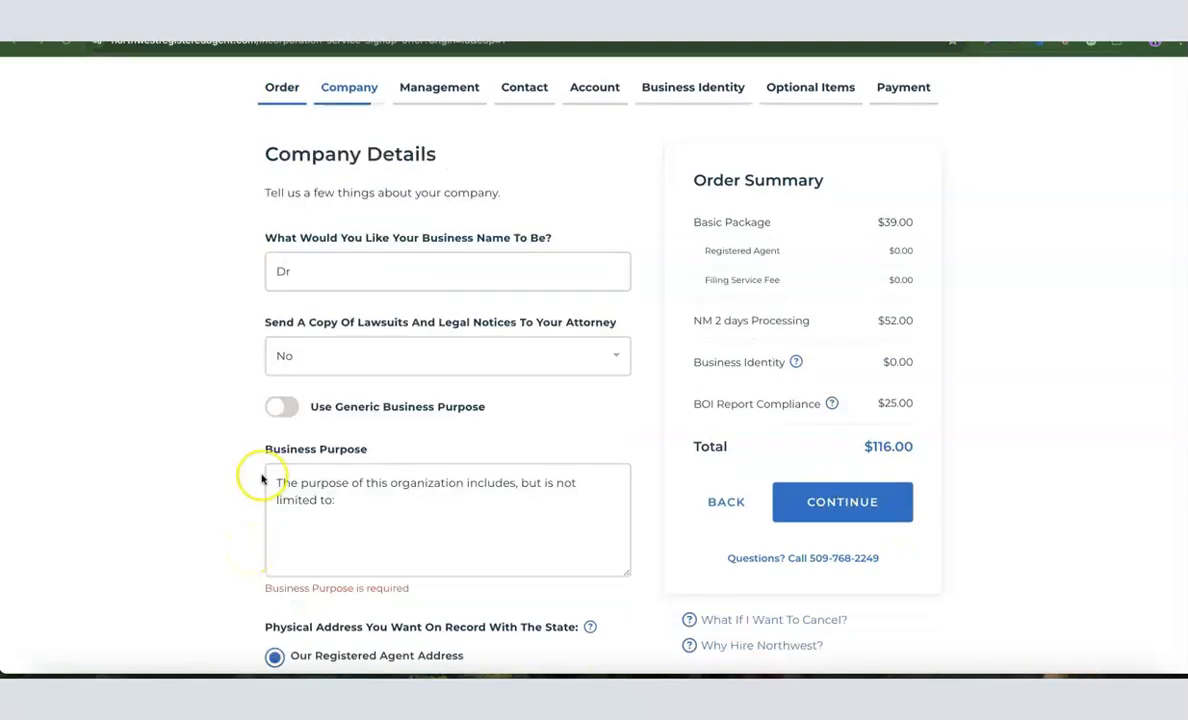
Step: Complete the business name as "Dropshipping Hustle"
click(325, 271)
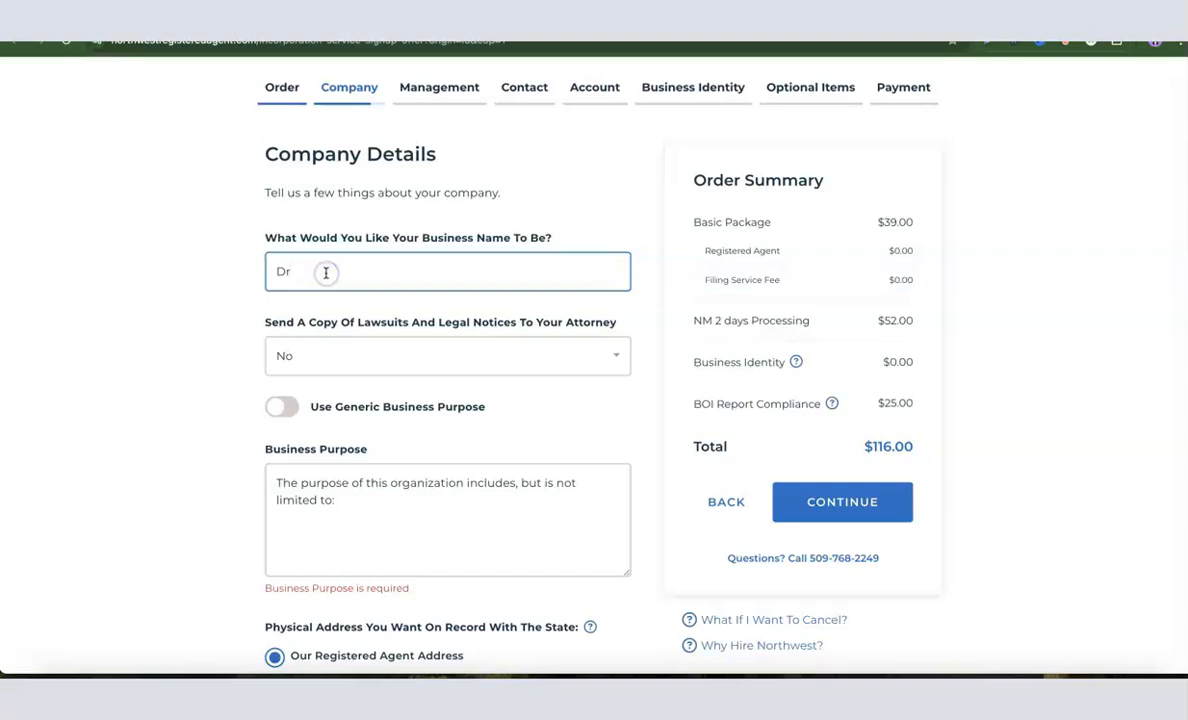
click(316, 272)
text(opshipping Hustle)
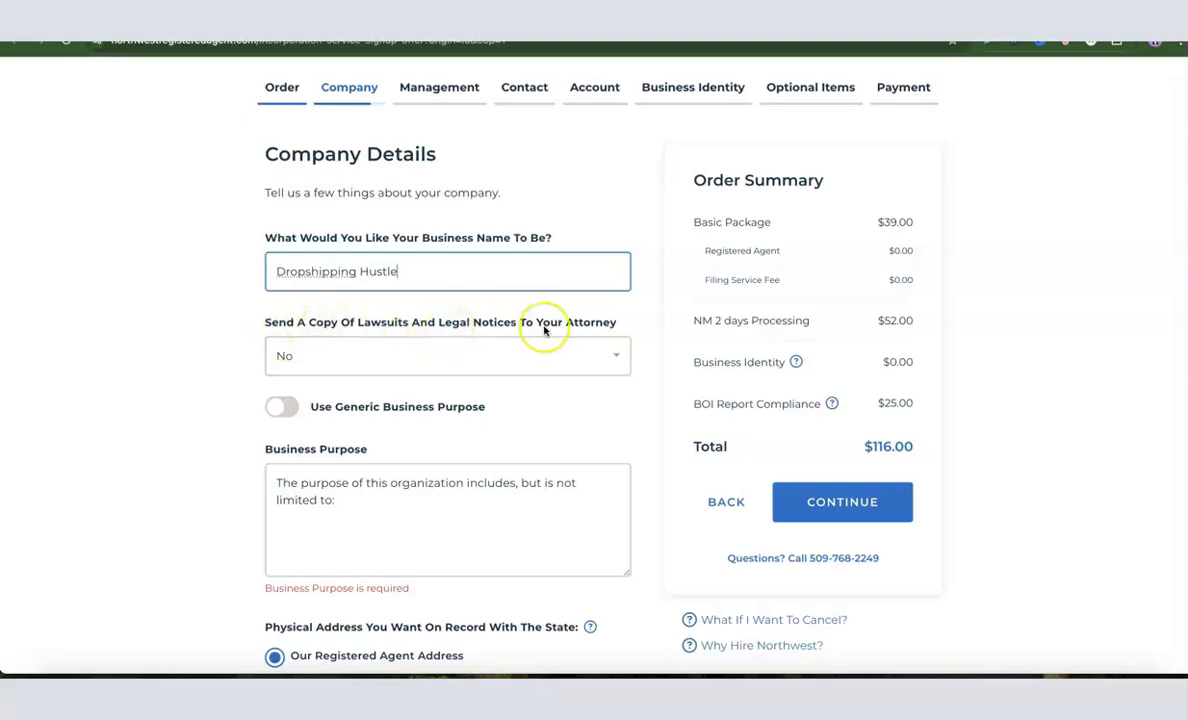
Step: Try Yes for sending copies of lawsuits and legal notices to the attorney, and return the choice to No
click(510, 357)
click(332, 392)
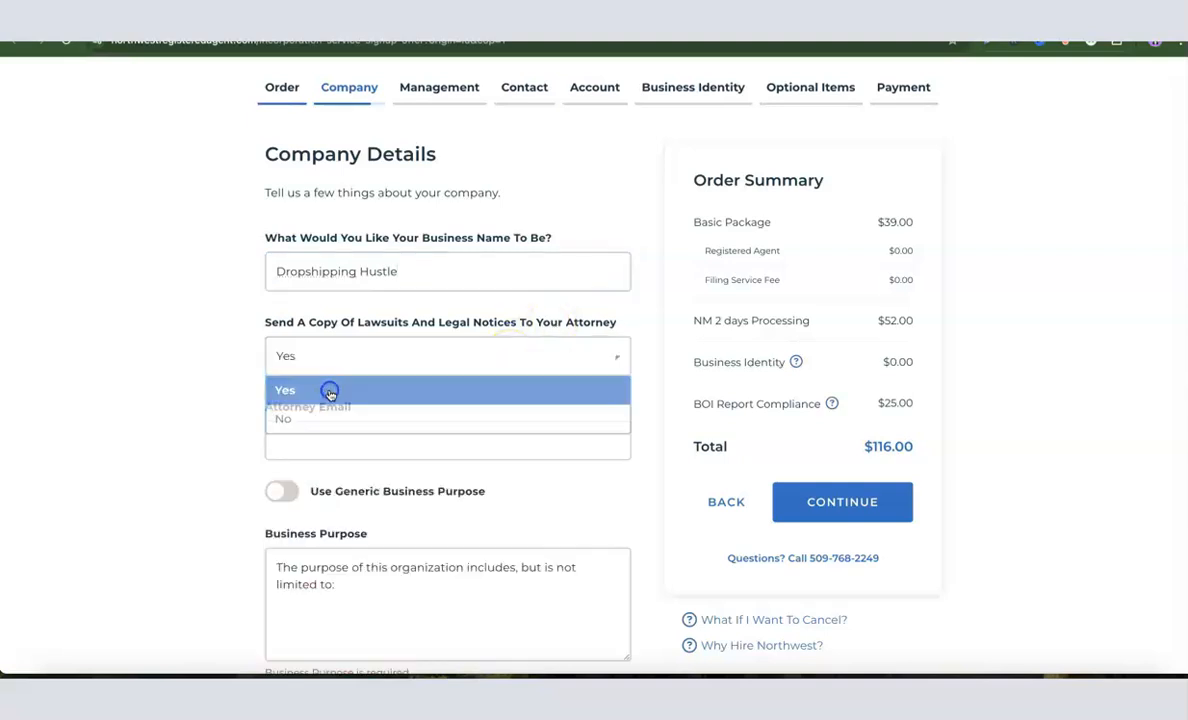
click(335, 445)
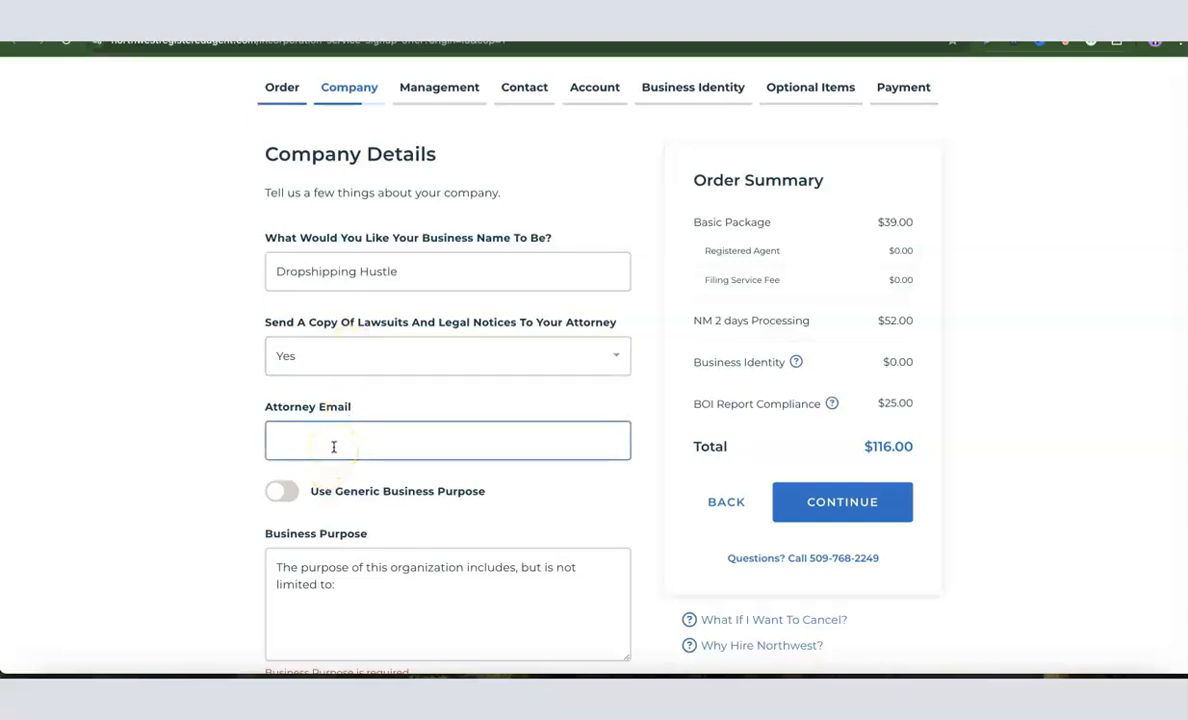
click(366, 349)
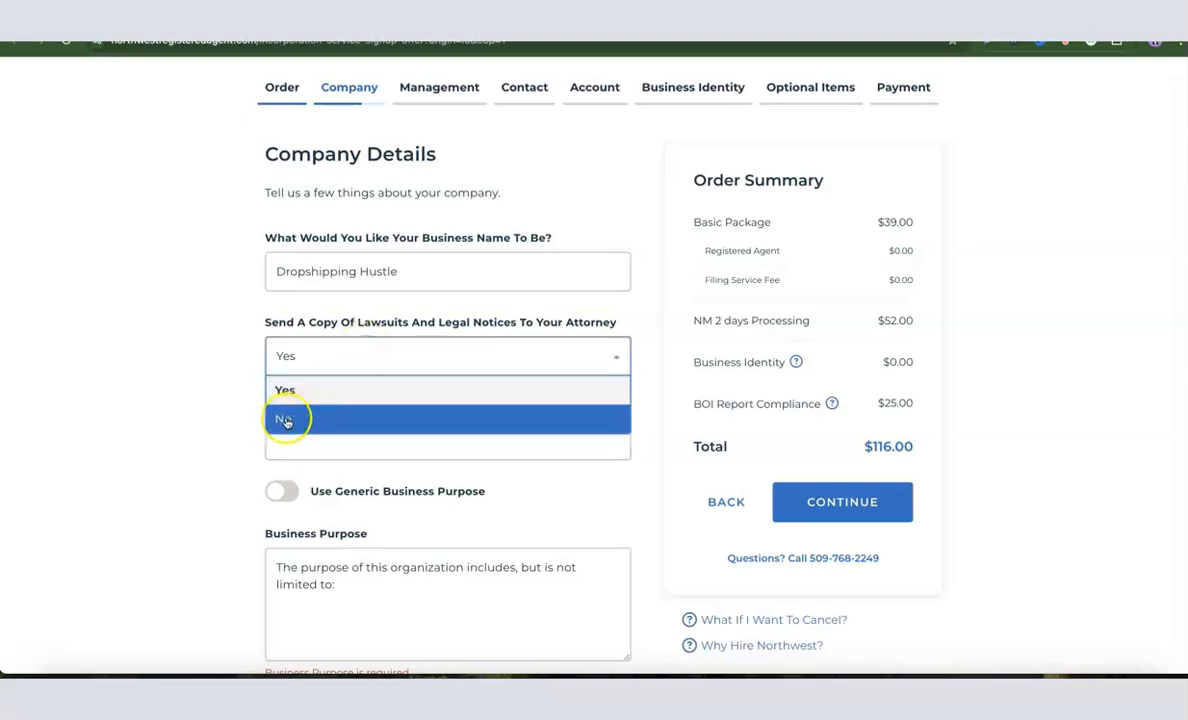
click(290, 420)
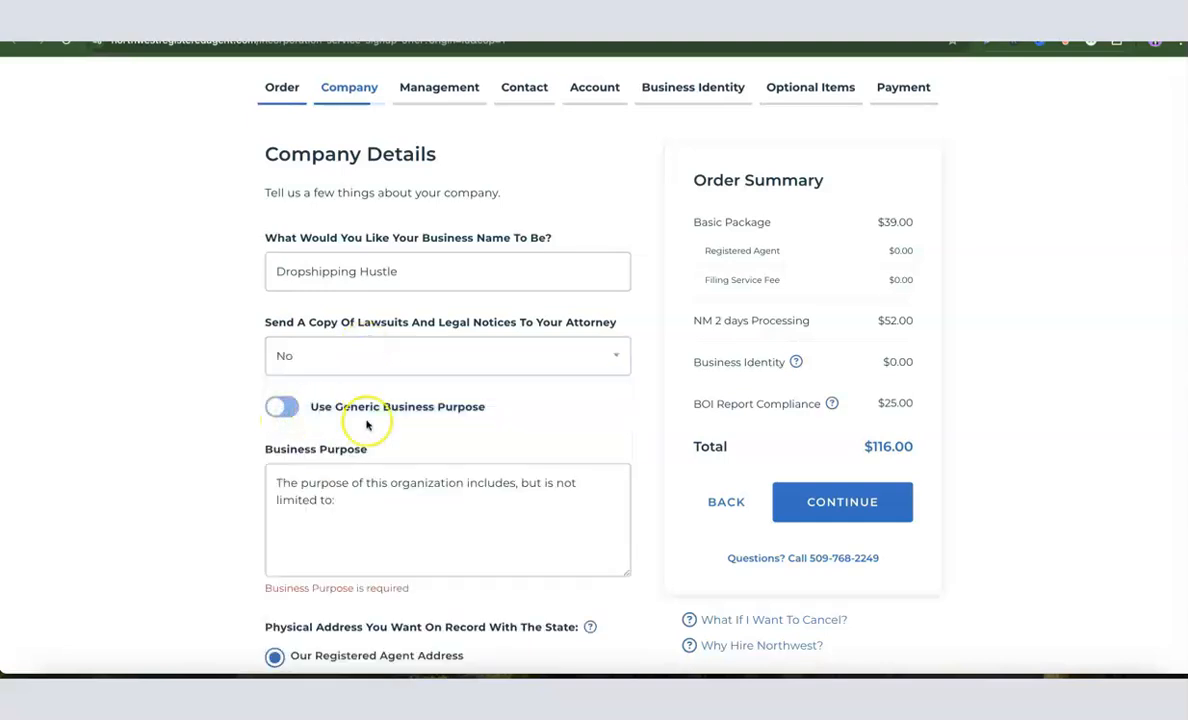
Step: Try the generic business purpose option and switch it back off
scroll(337, 397, down, 1)
click(325, 440)
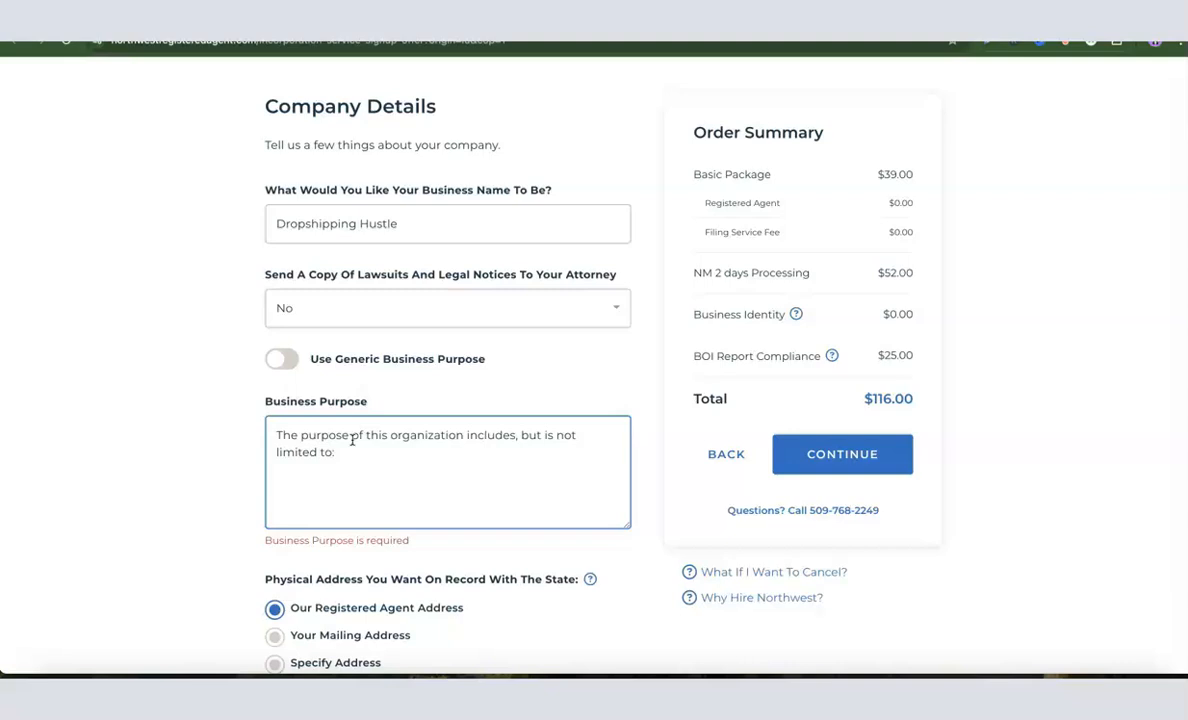
click(187, 437)
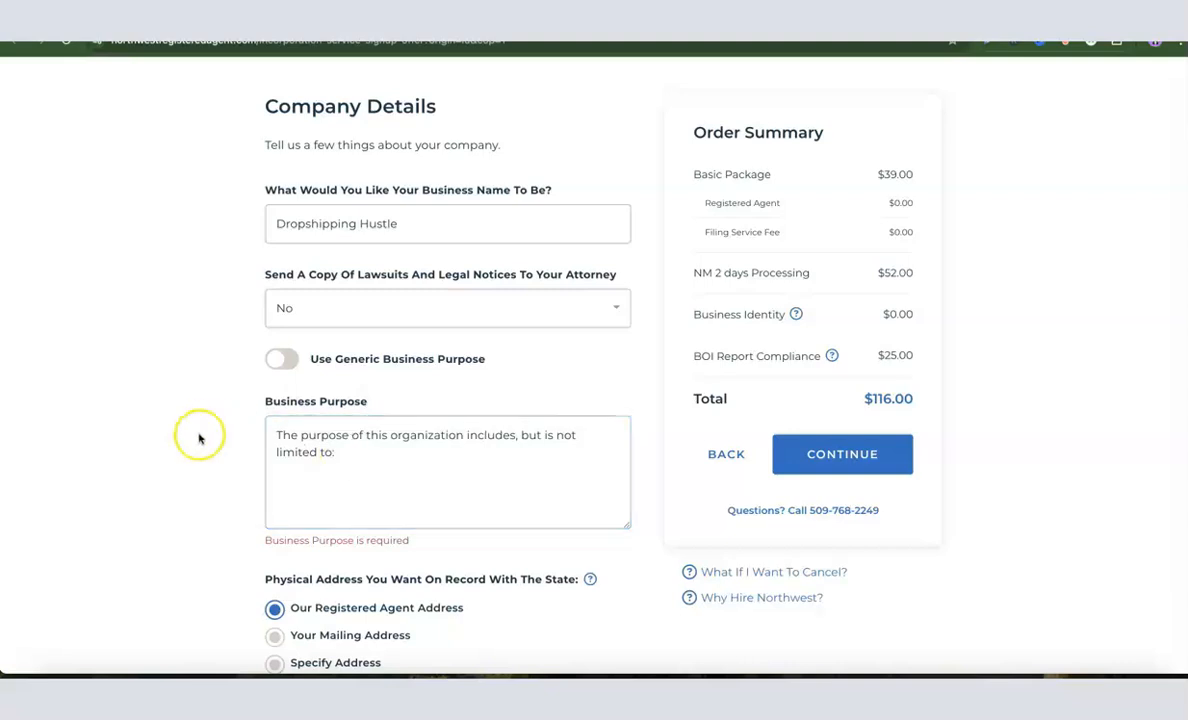
click(279, 361)
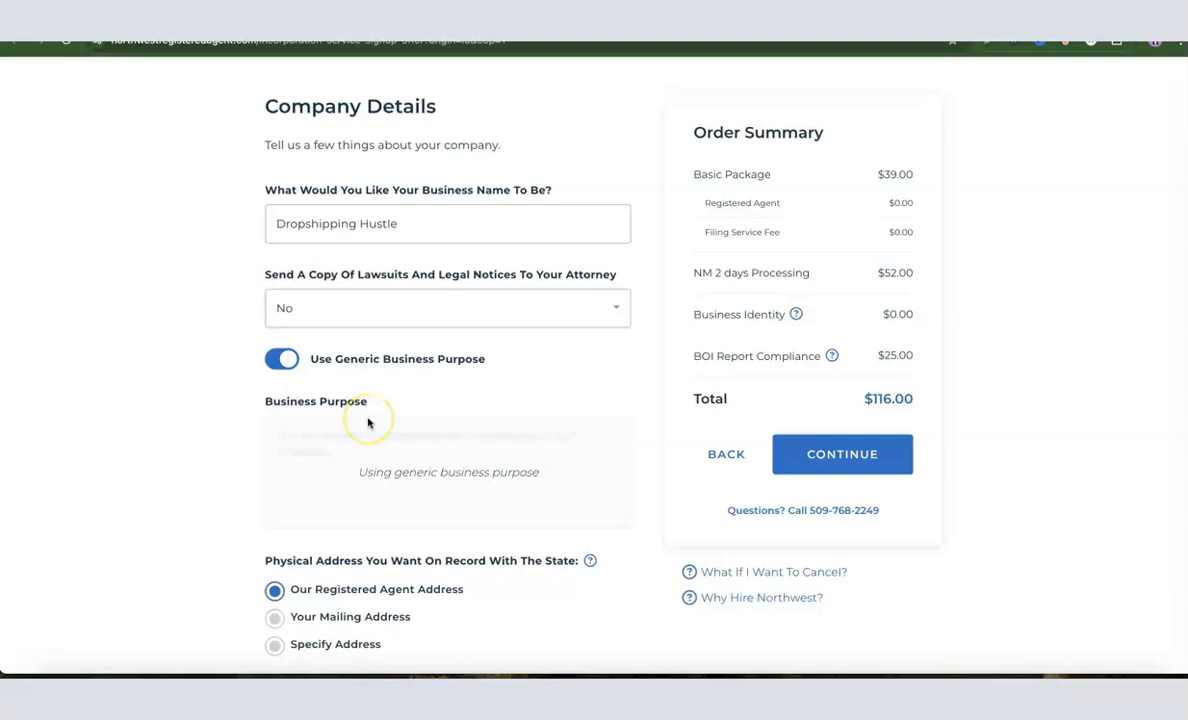
click(284, 361)
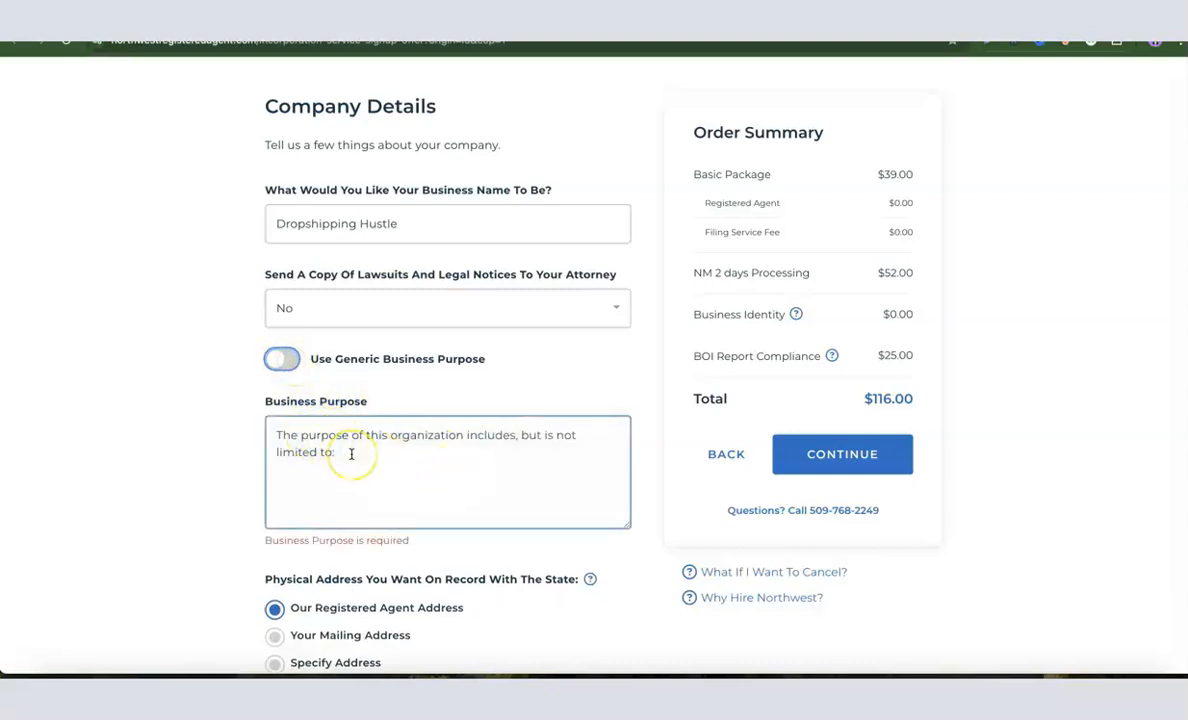
Step: Complete the business purpose statement with "ecommerce and sales of general product."
click(351, 452)
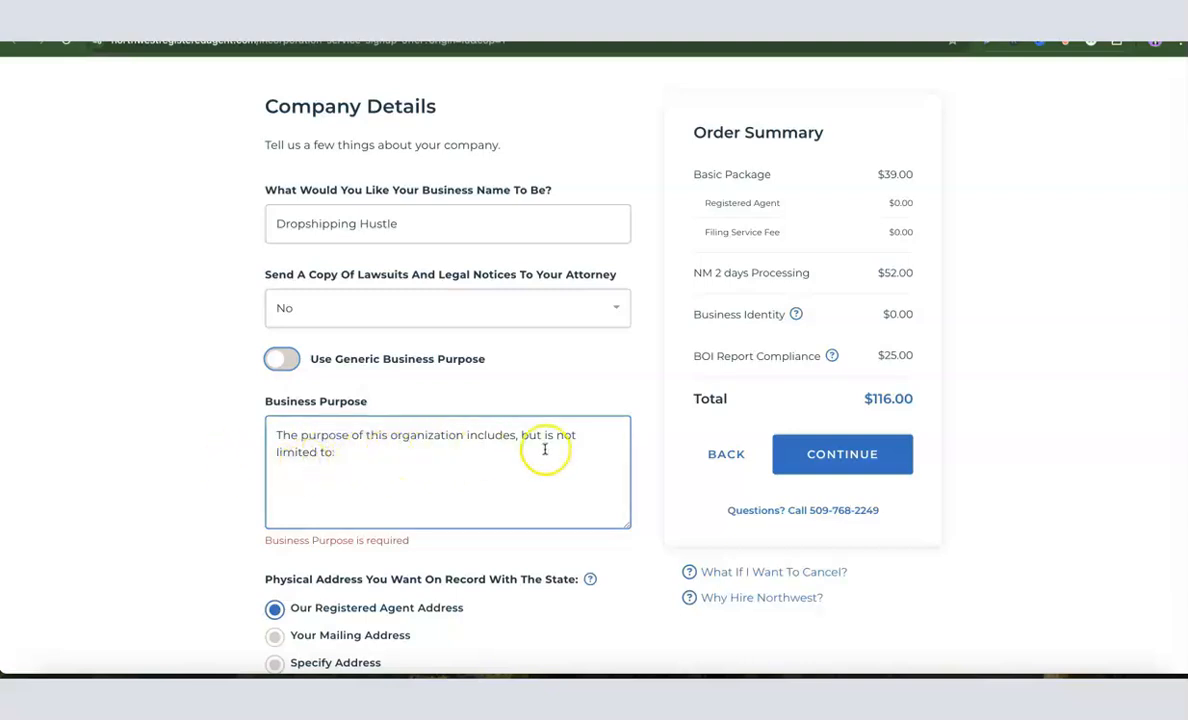
click(372, 455)
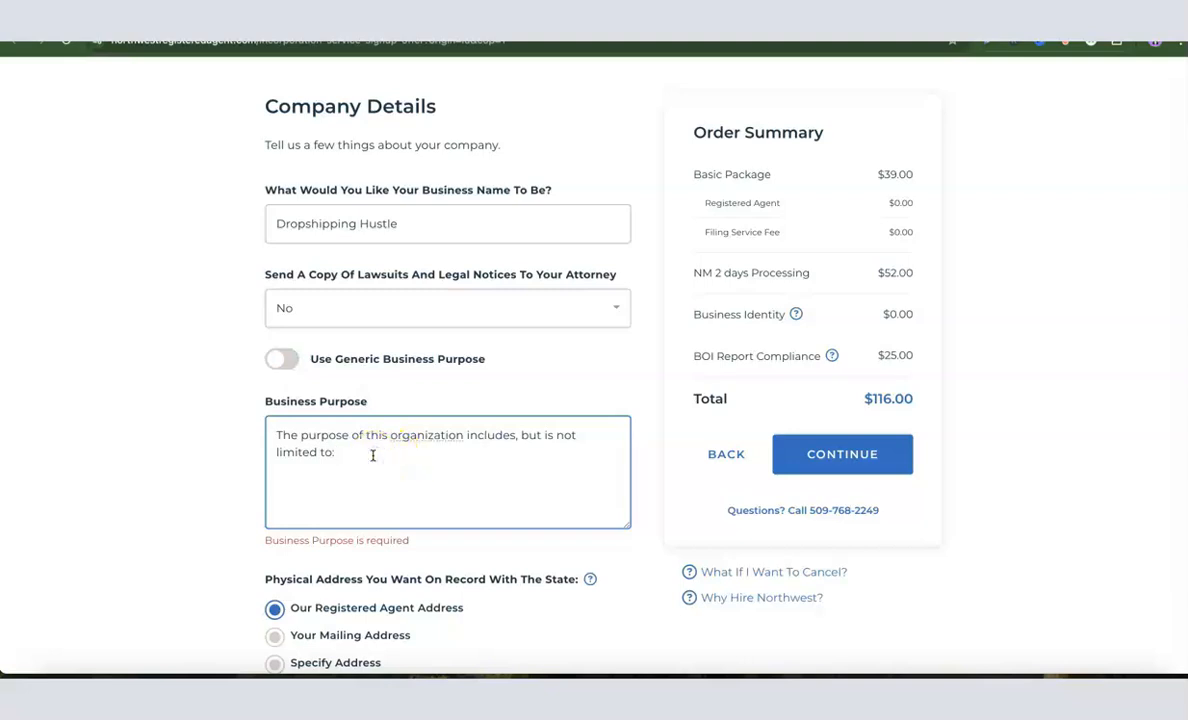
text(ecommerce and sales of general product.)
click(544, 450)
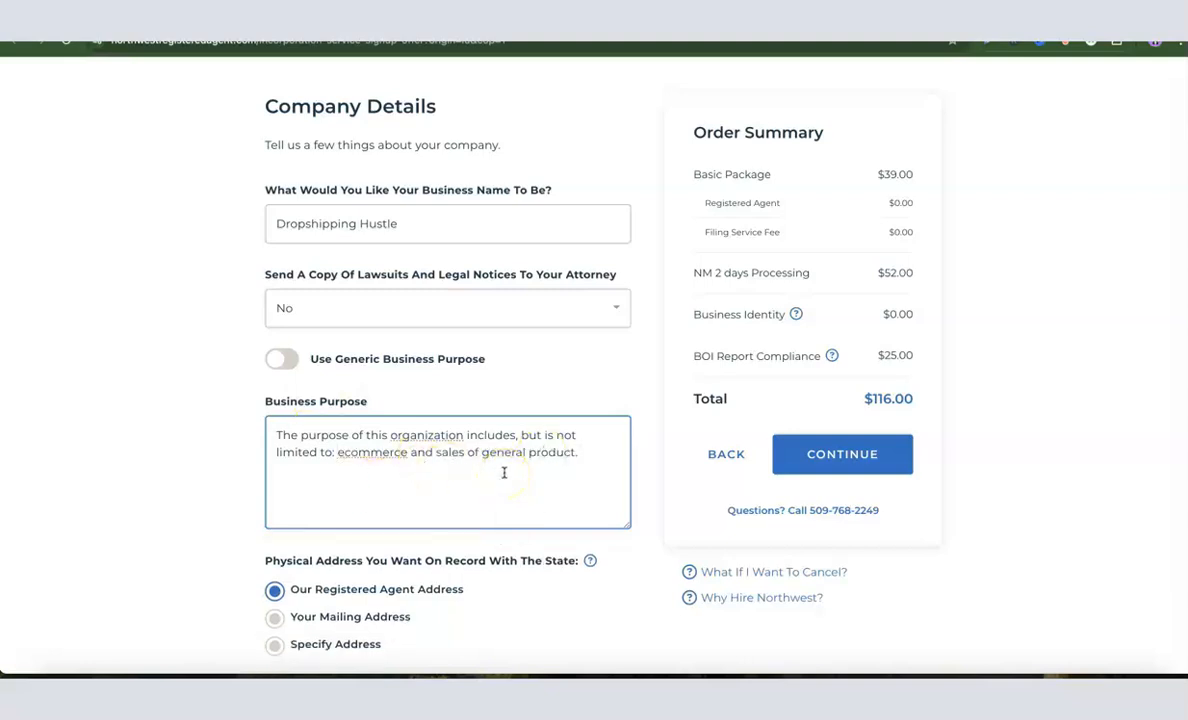
click(247, 423)
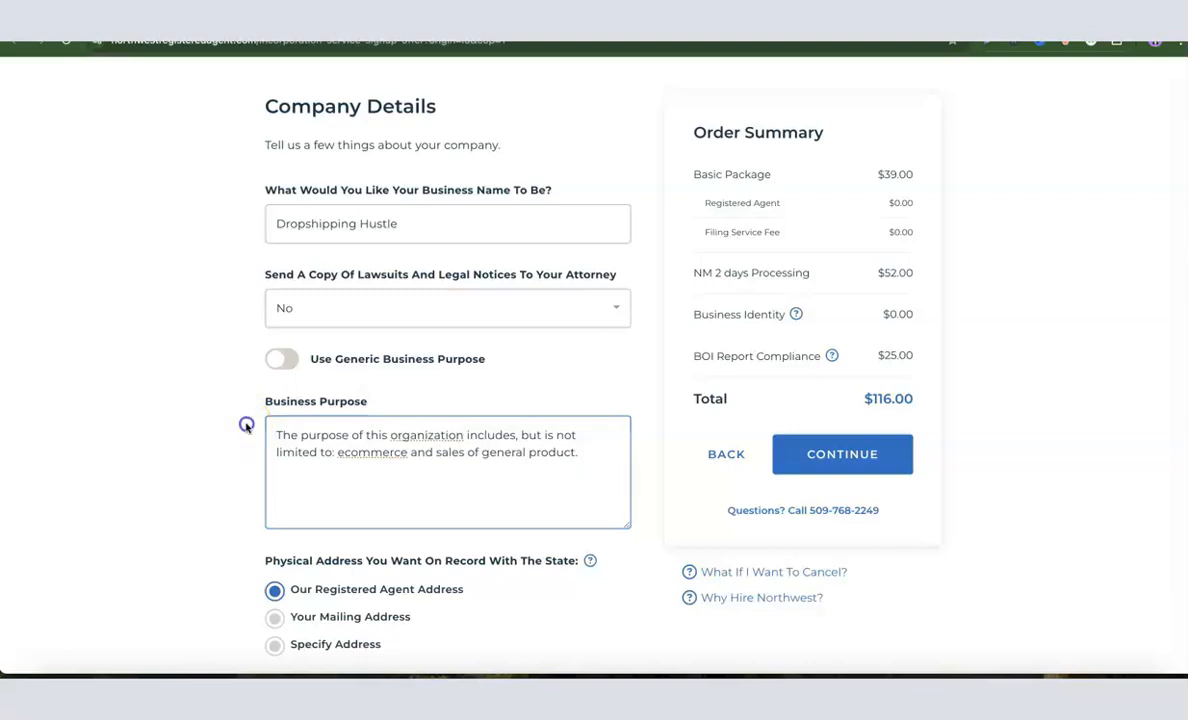
Step: Keep the registered agent address as both physical and mailing address on record, and proceed to company management
scroll(354, 401, down, 3)
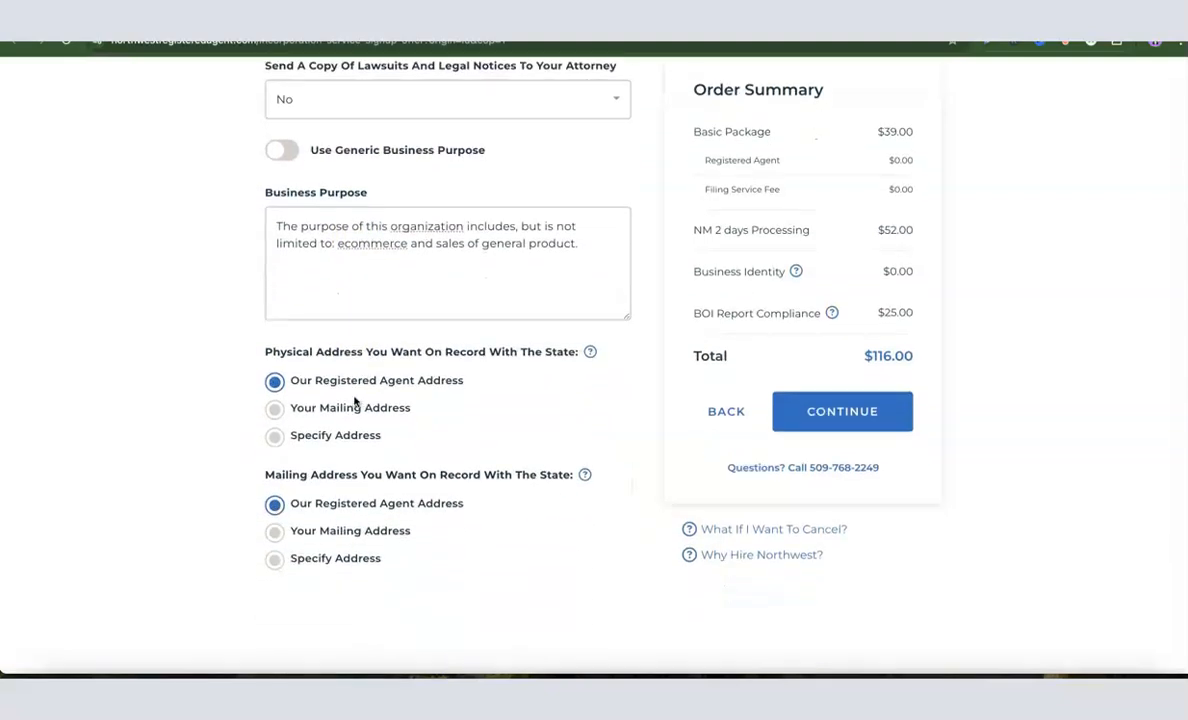
click(358, 400)
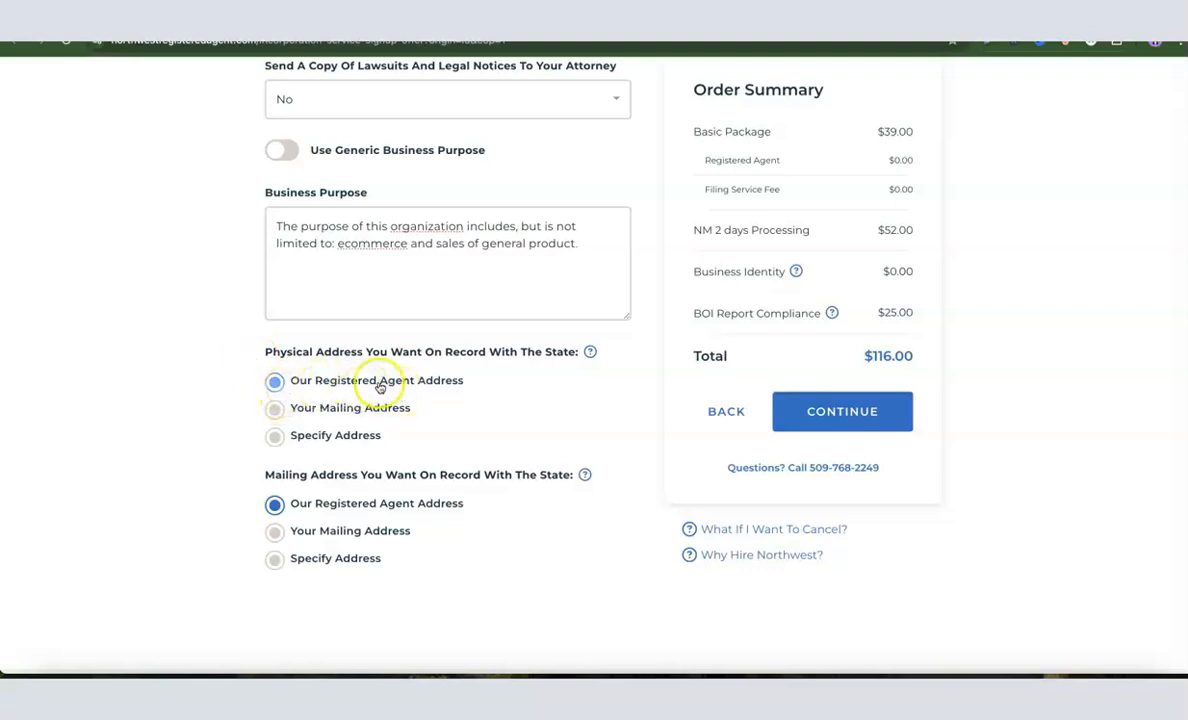
scroll(451, 392, down, 1)
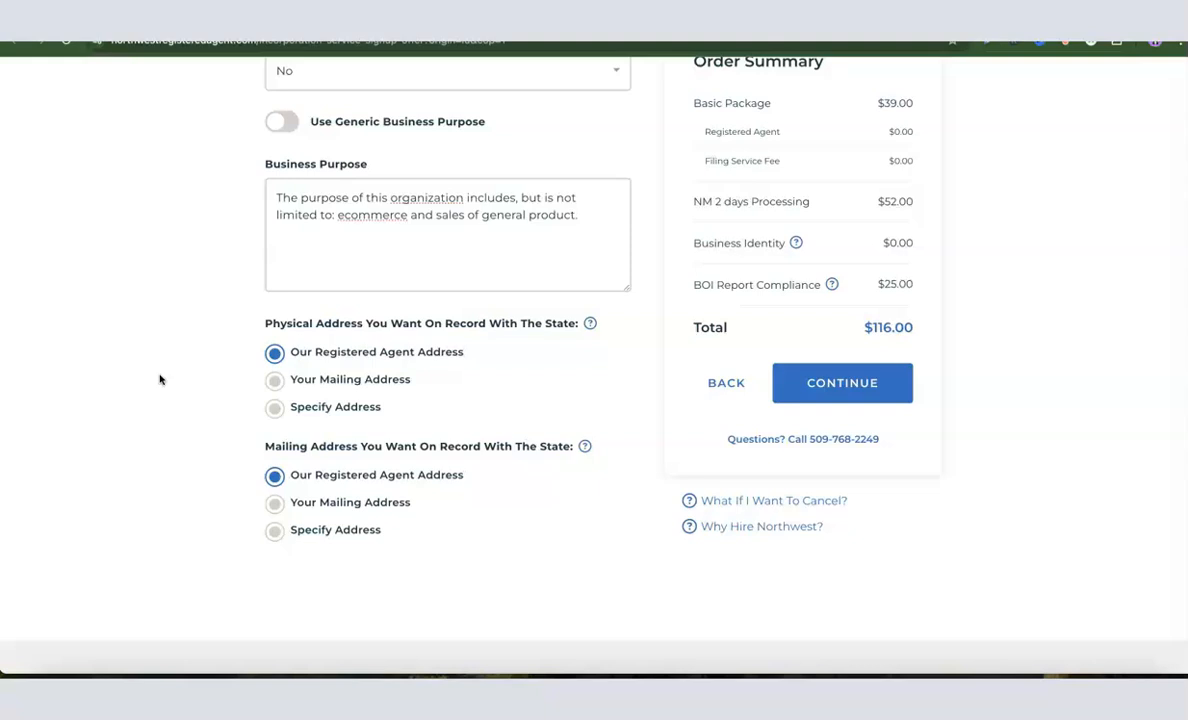
scroll(175, 390, up, 3)
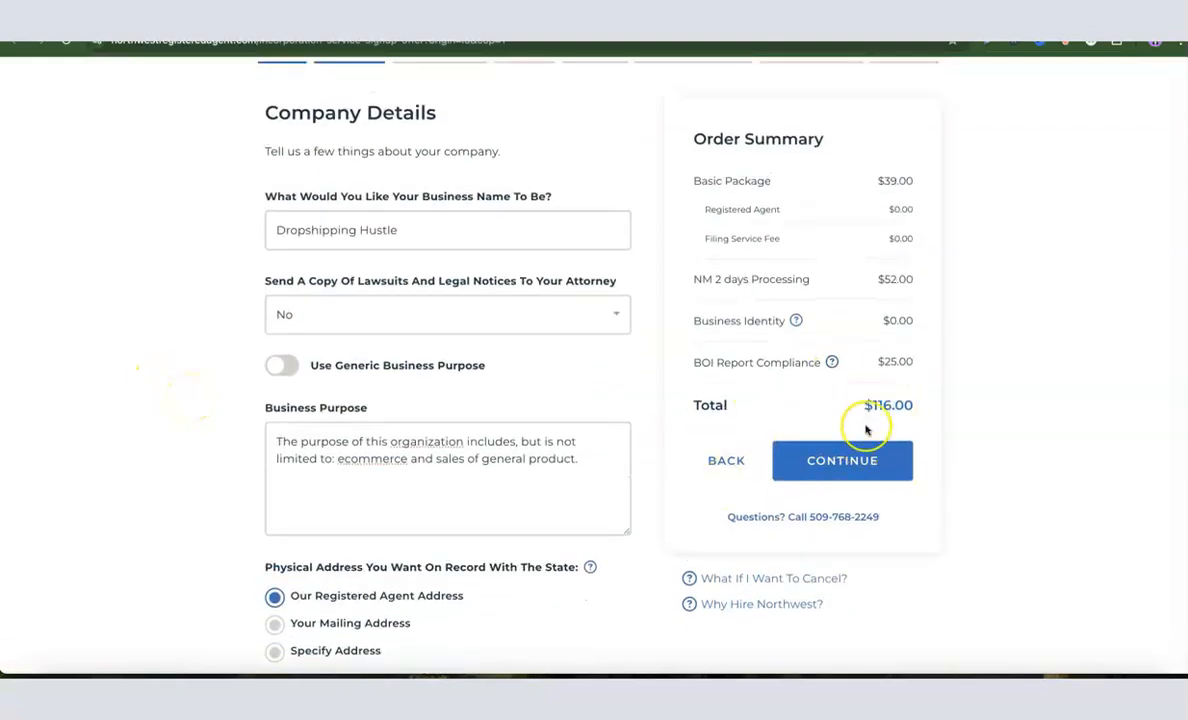
scroll(867, 430, down, 1)
click(838, 452)
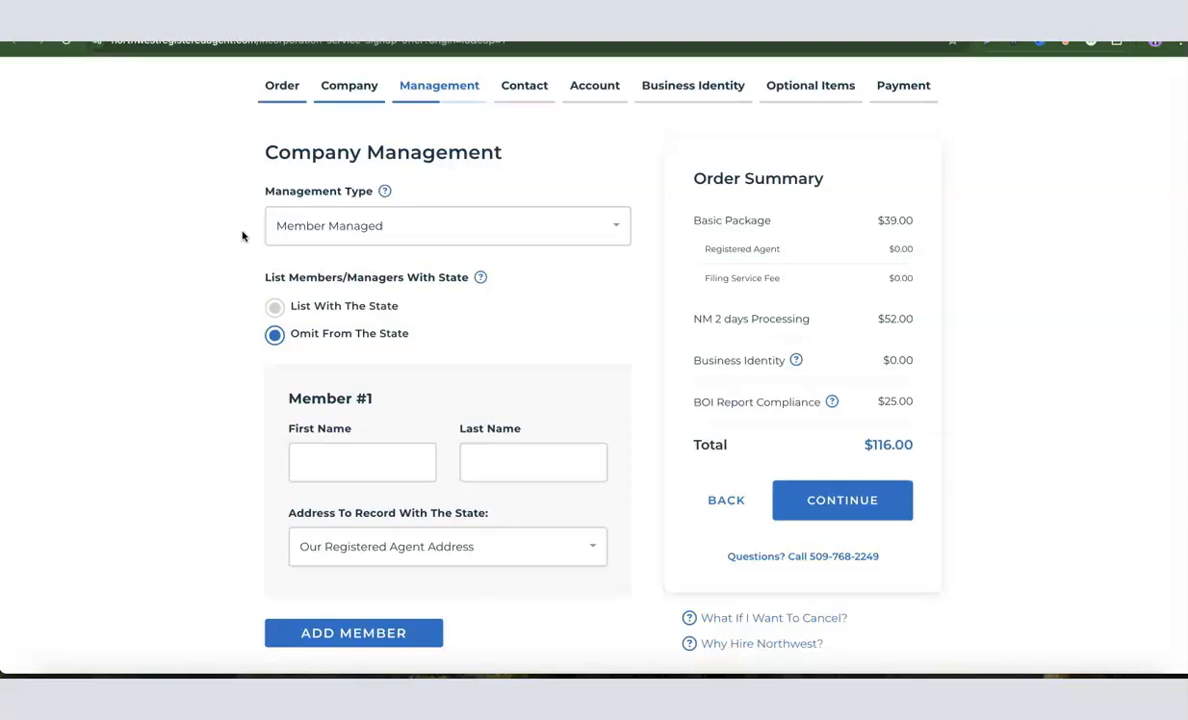
Step: Set the management type to Member Managed and omit the members from the state listing
click(330, 230)
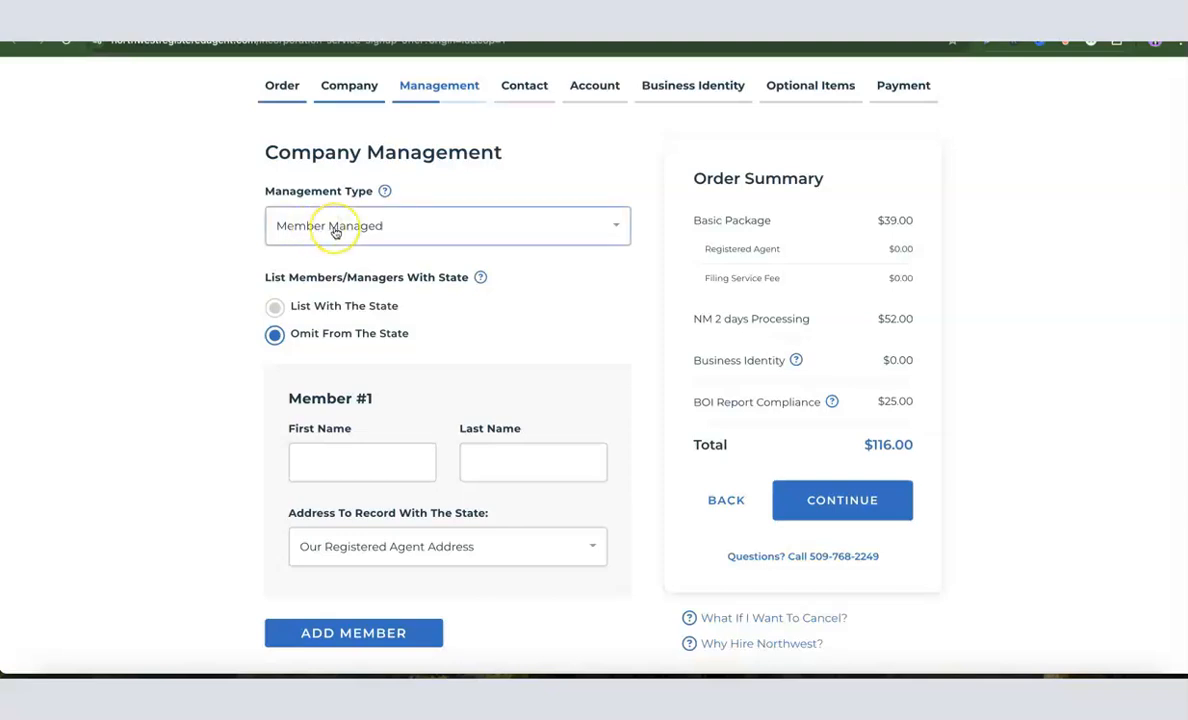
click(336, 230)
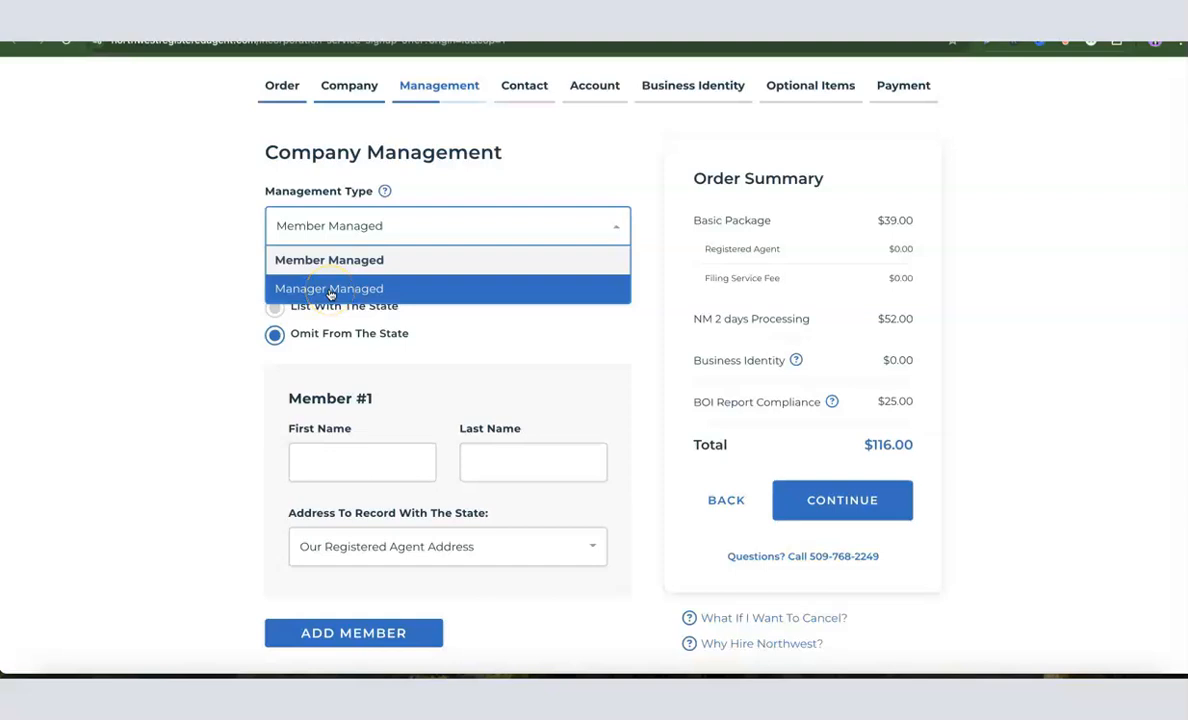
click(313, 260)
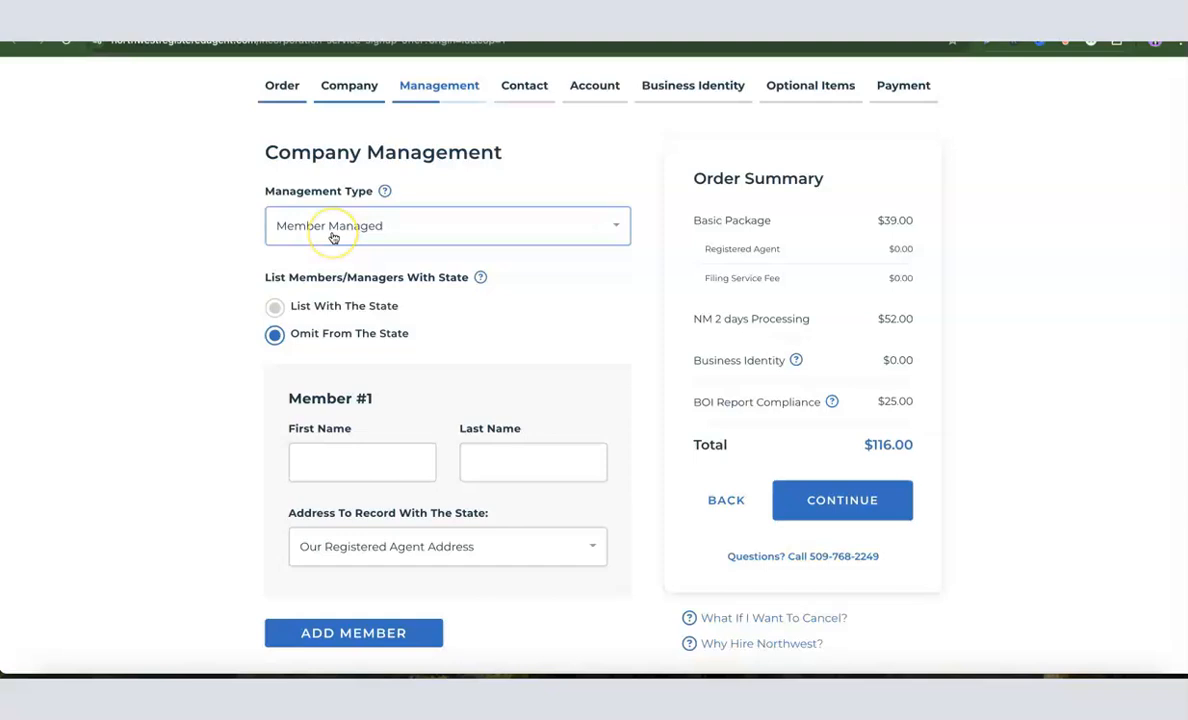
click(288, 335)
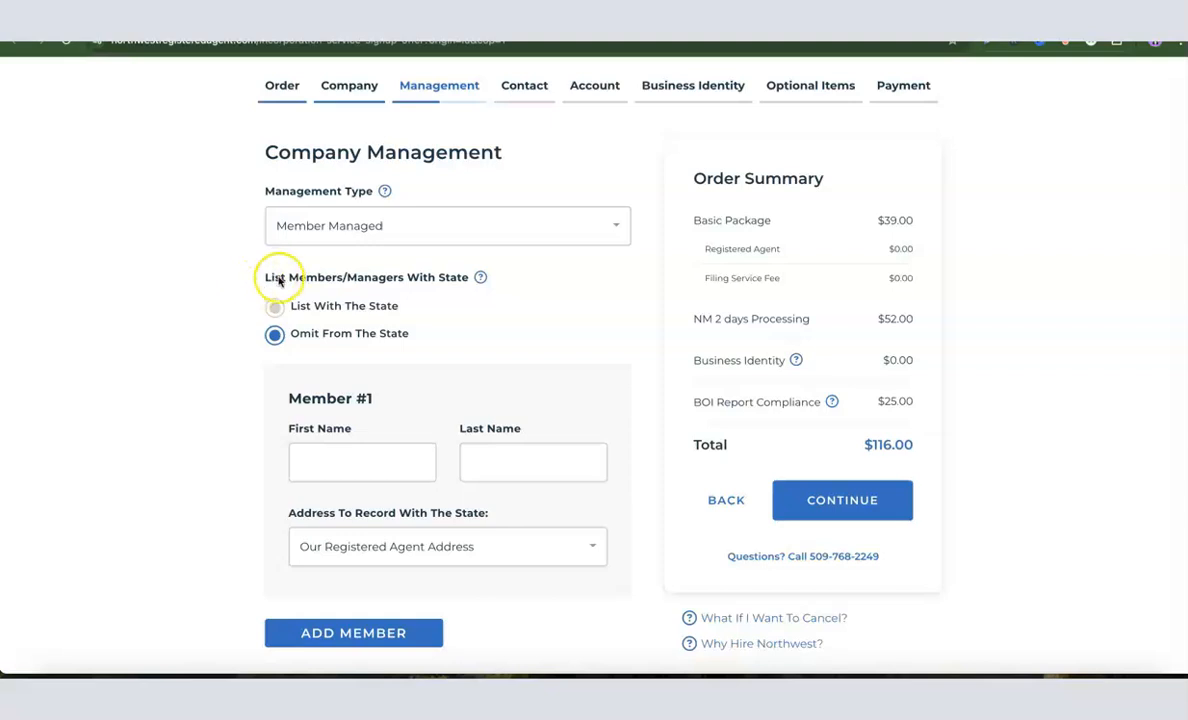
click(278, 336)
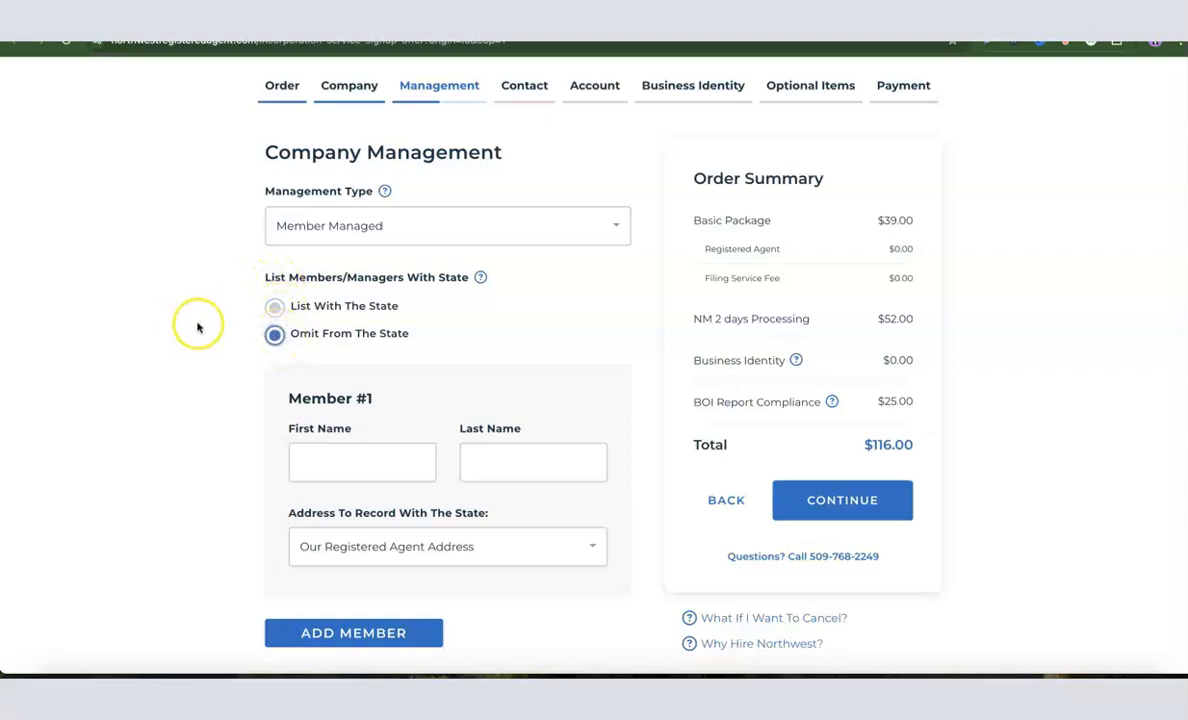
Step: Enter the first and last name of Member #1, keeping the registered agent address for the state record
scroll(199, 329, down, 1)
click(337, 453)
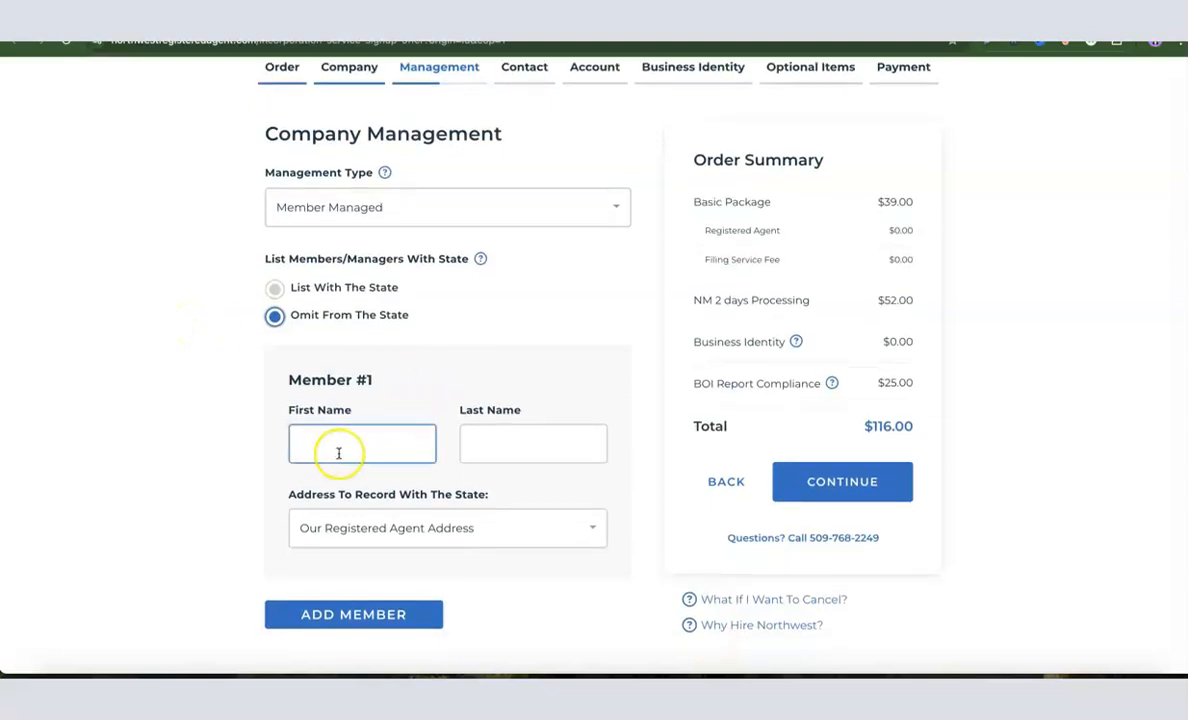
click(550, 444)
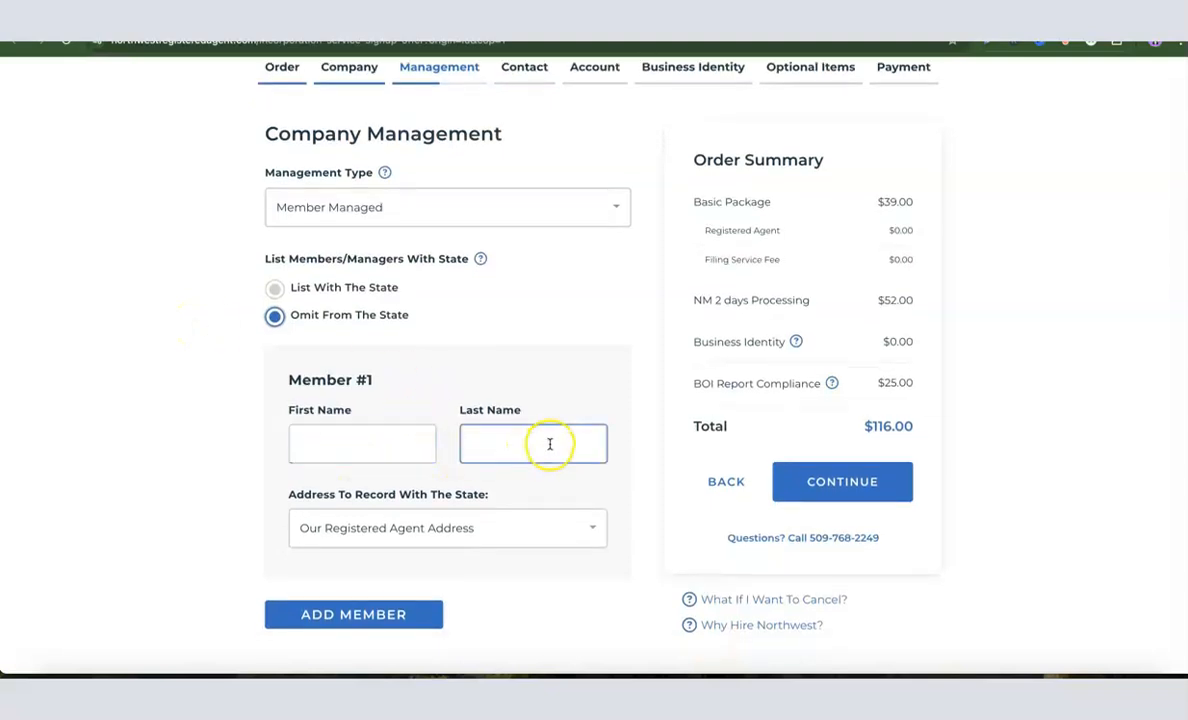
click(347, 455)
click(530, 453)
scroll(522, 452, down, 1)
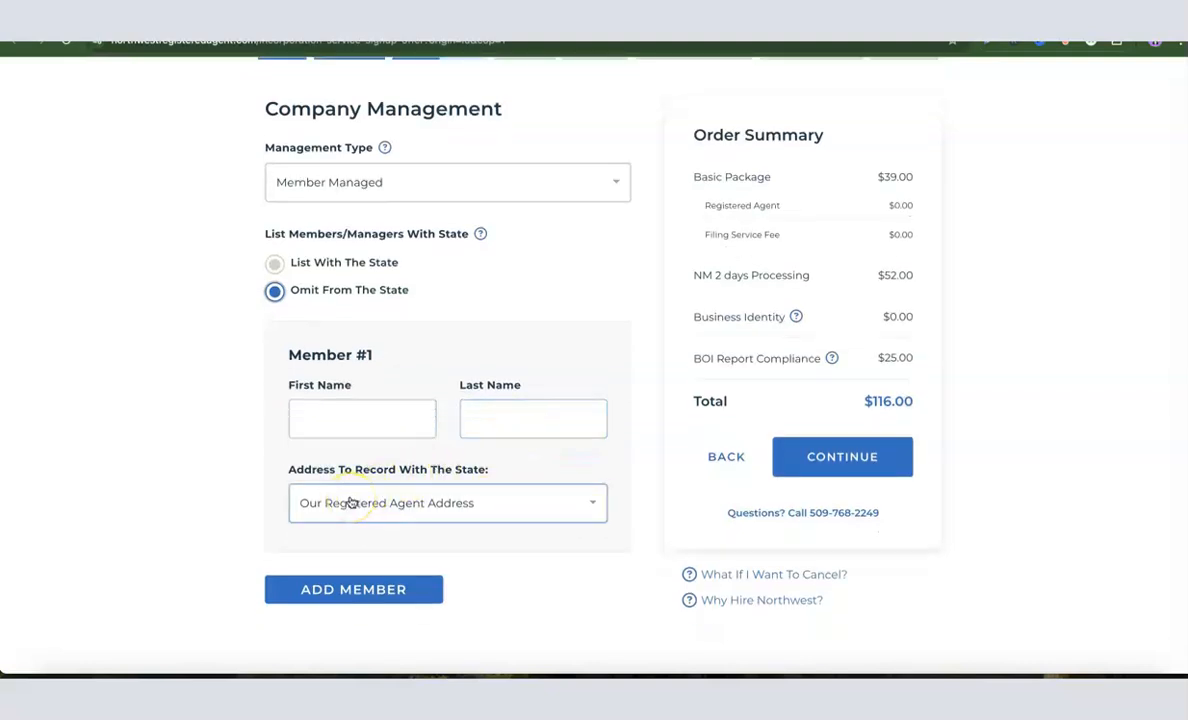
click(378, 508)
click(384, 430)
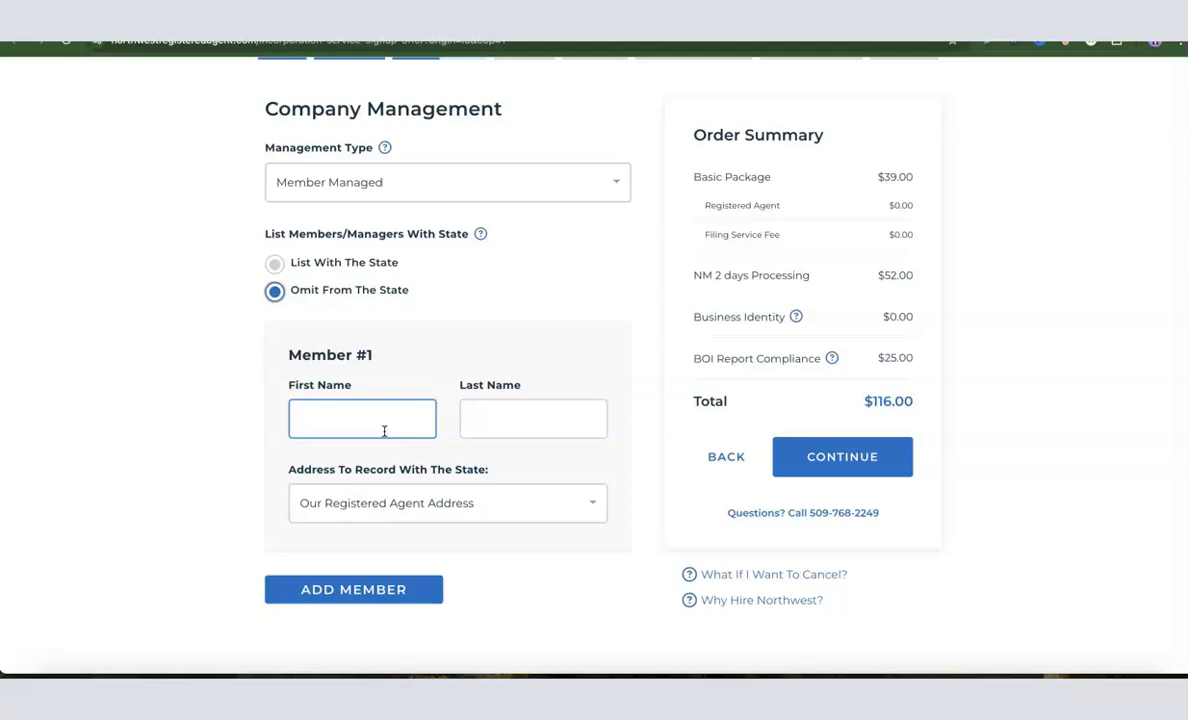
click(464, 518)
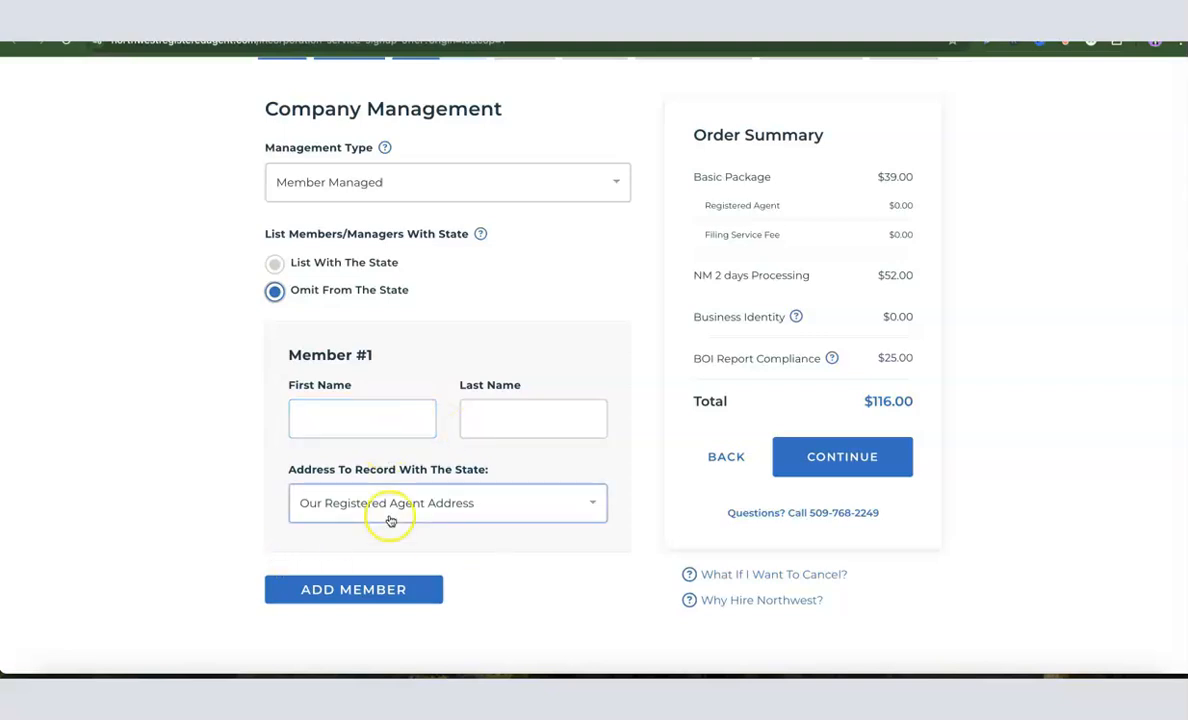
scroll(429, 506, down, 1)
scroll(429, 506, down, 1)
scroll(424, 500, up, 3)
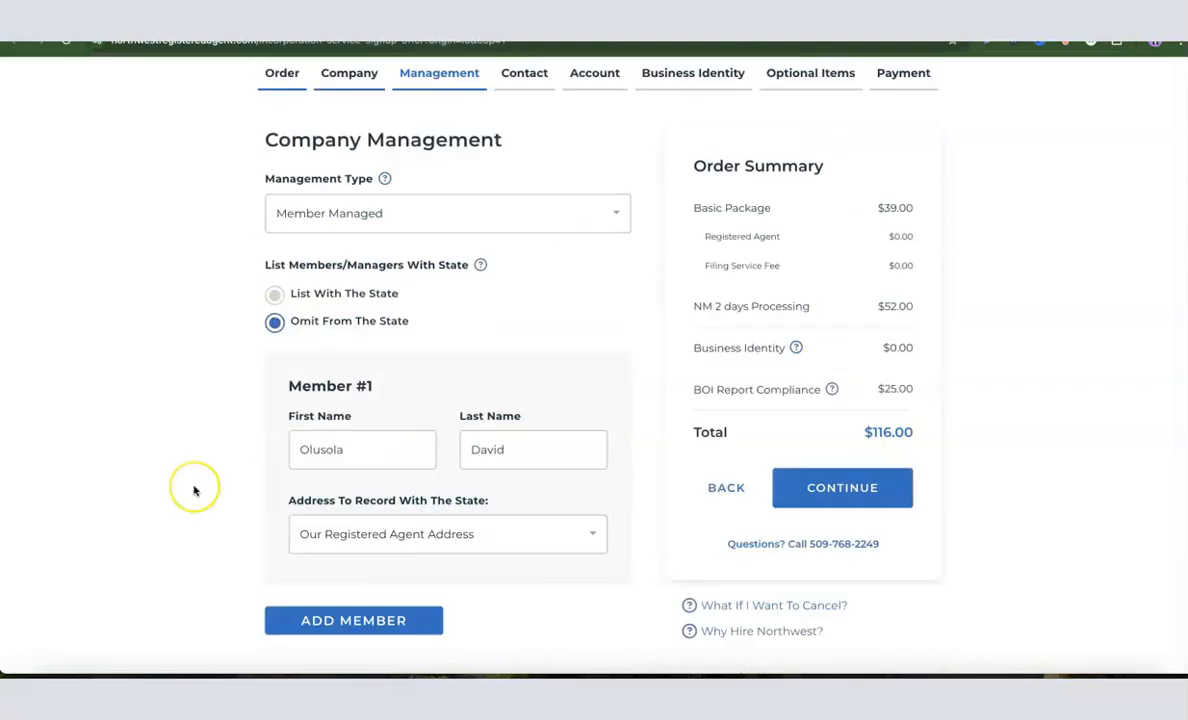
scroll(199, 483, down, 1)
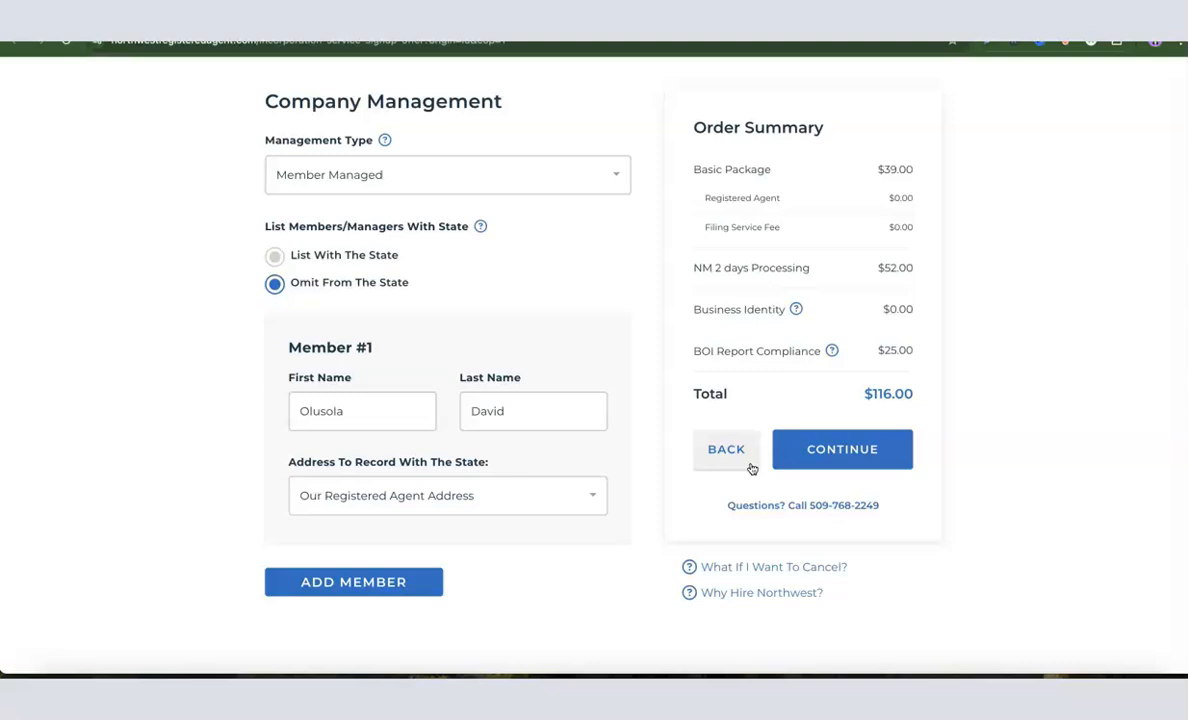
click(589, 494)
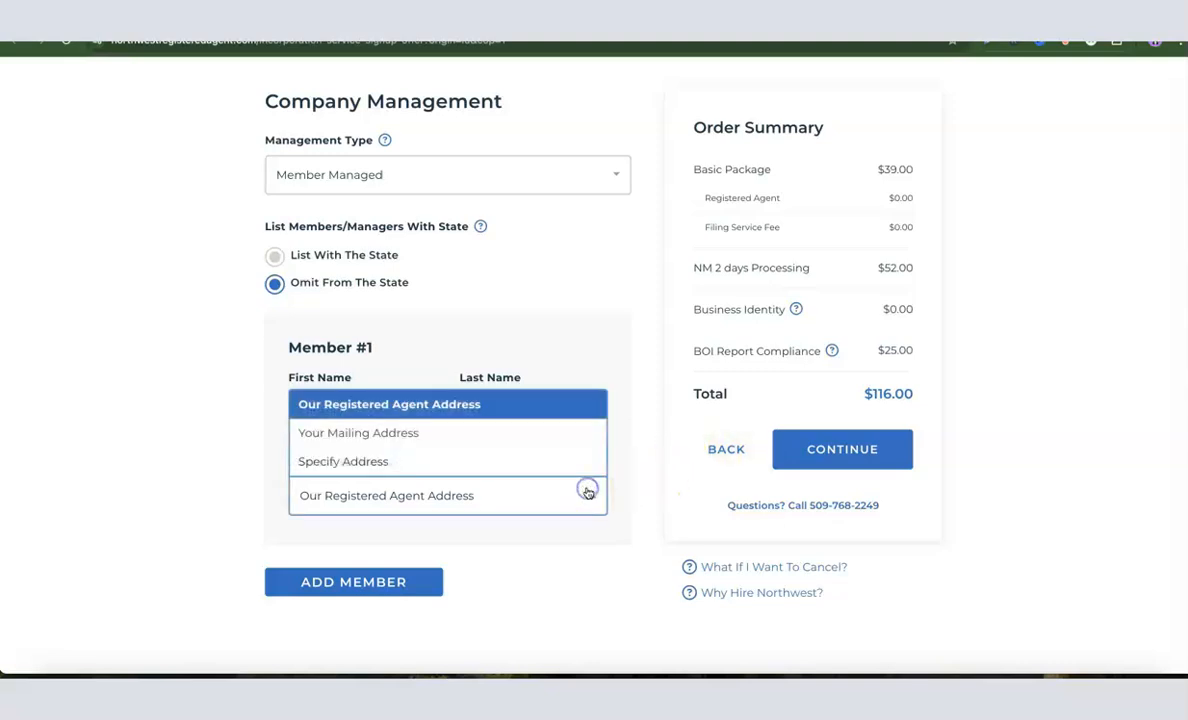
click(385, 463)
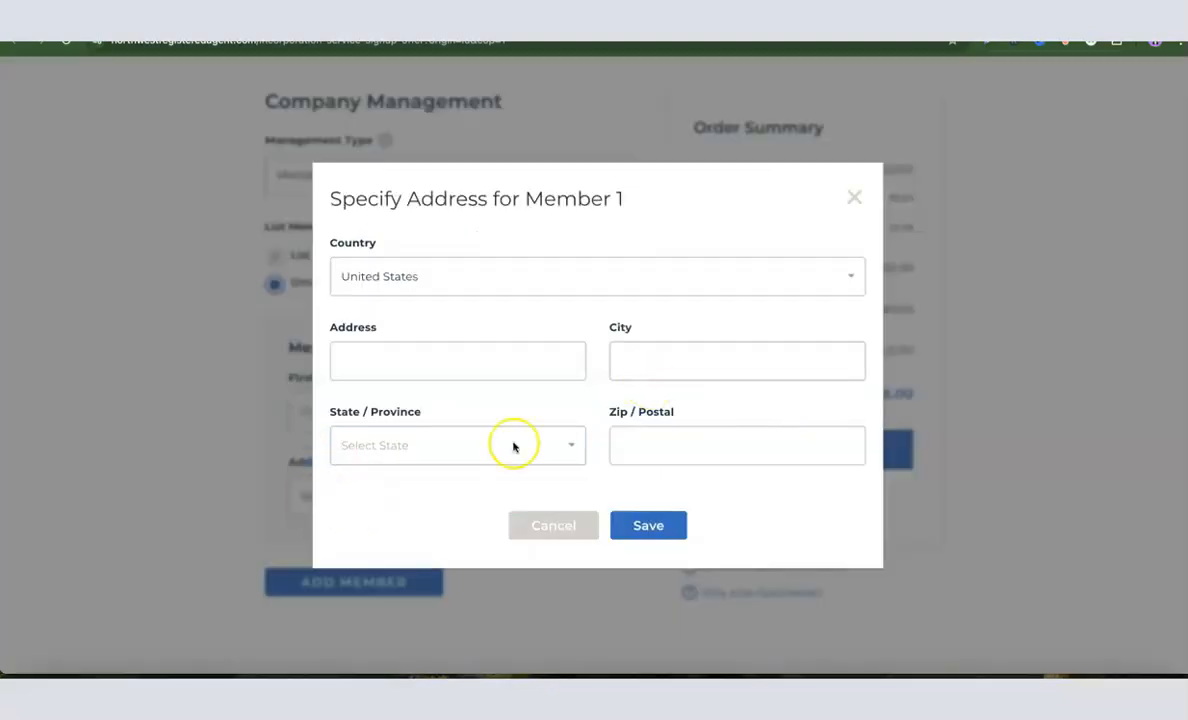
click(560, 357)
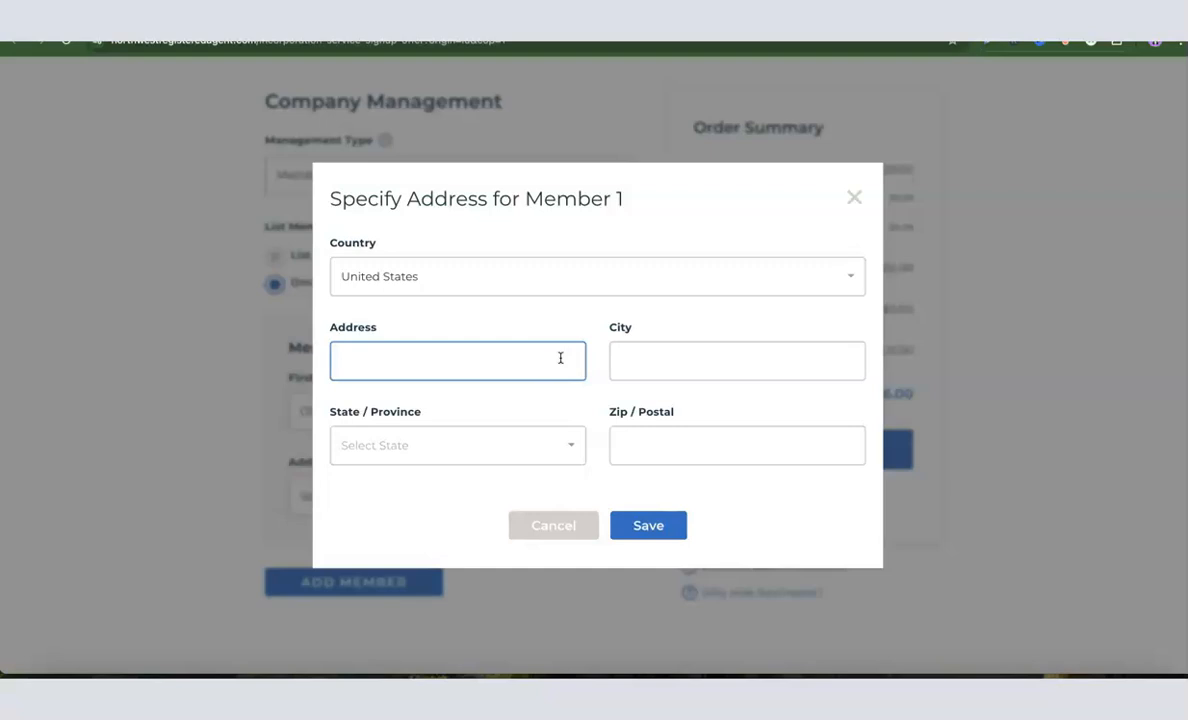
click(853, 199)
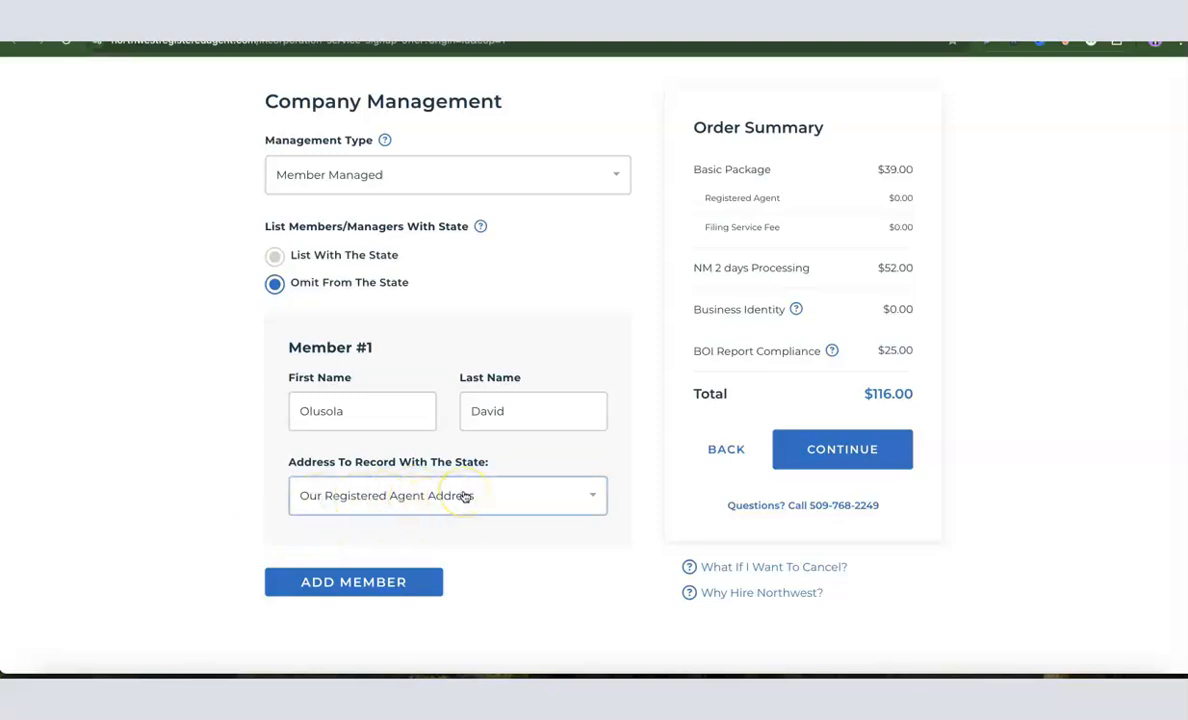
Step: Keep the registered agent address for Member #1 and continue to the contact details
scroll(900, 382, up, 1)
scroll(883, 367, down, 1)
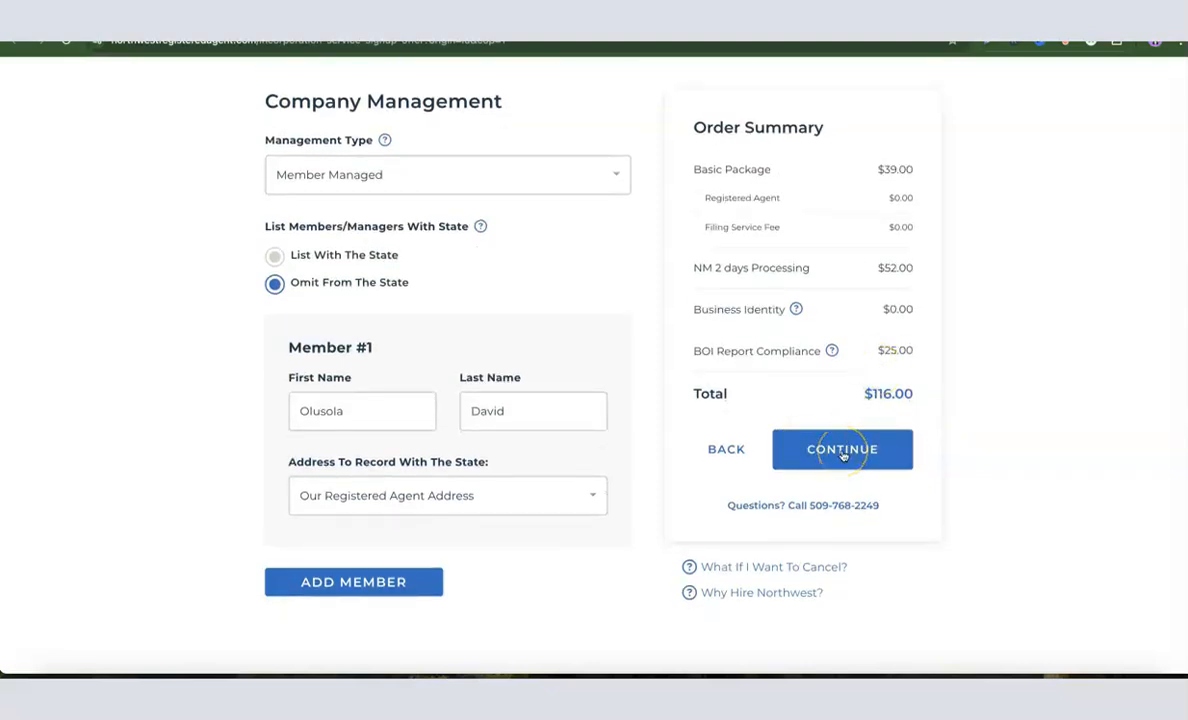
click(843, 452)
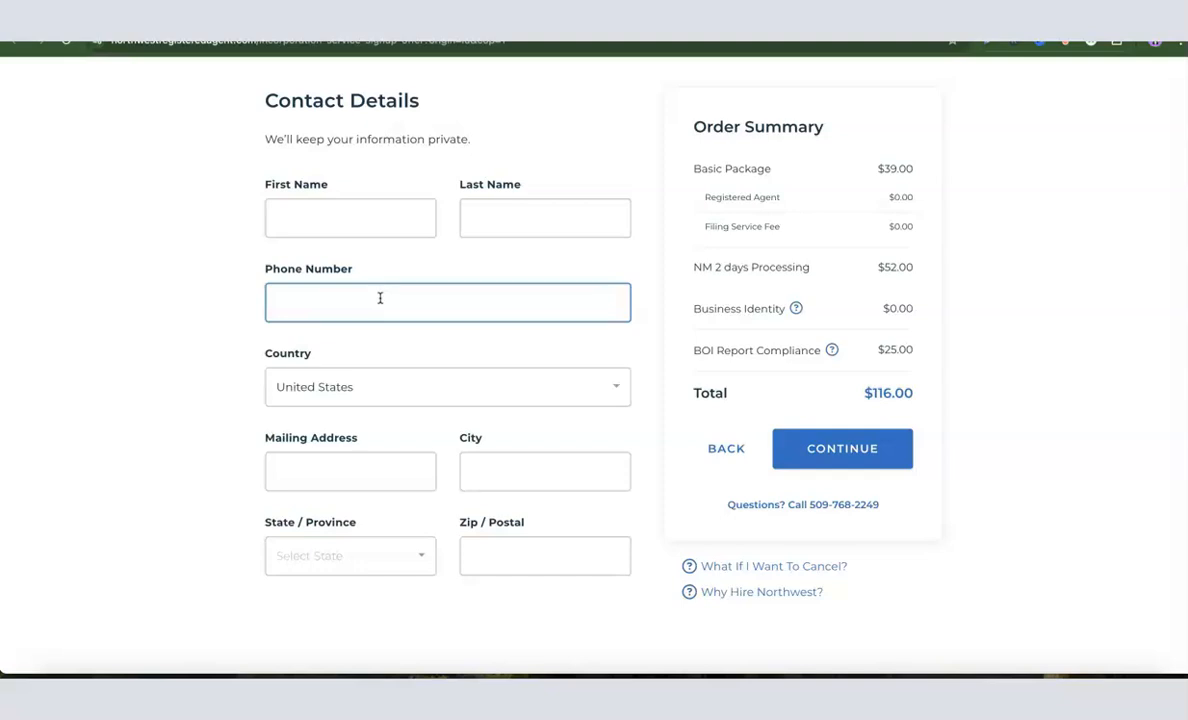
Step: Go through the phone number, country, mailing address, city, state and zip fields of the contact details, and proceed to account setup
click(368, 305)
click(330, 390)
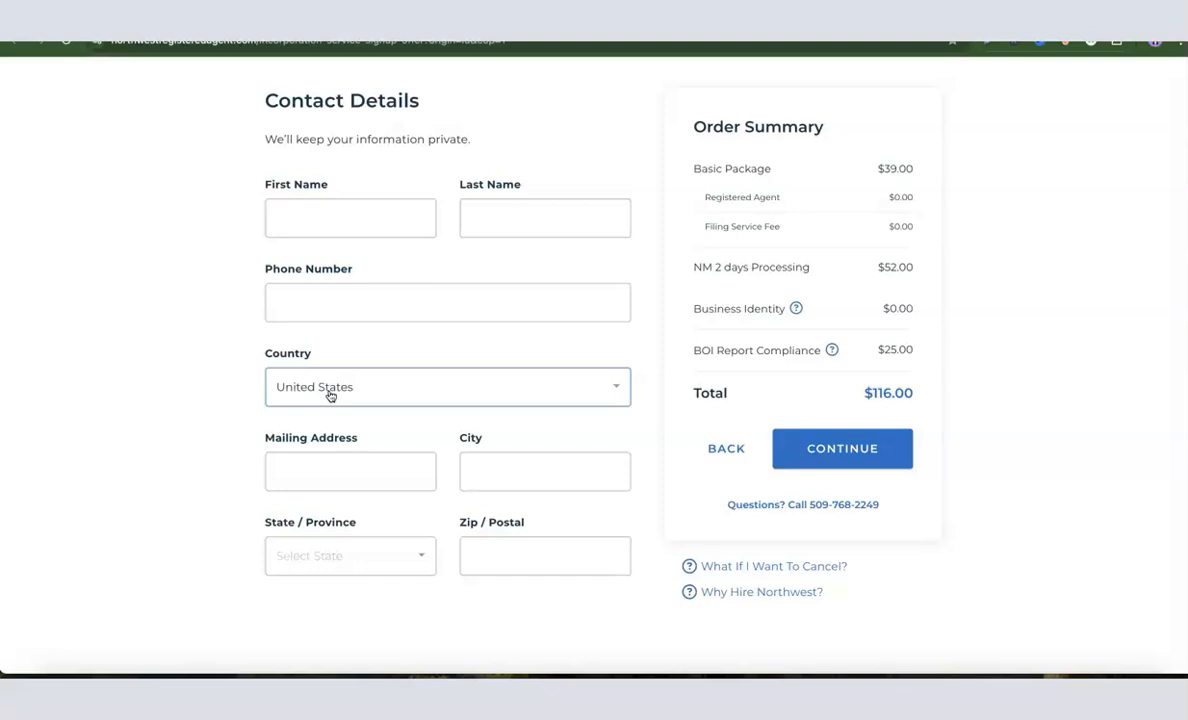
click(311, 478)
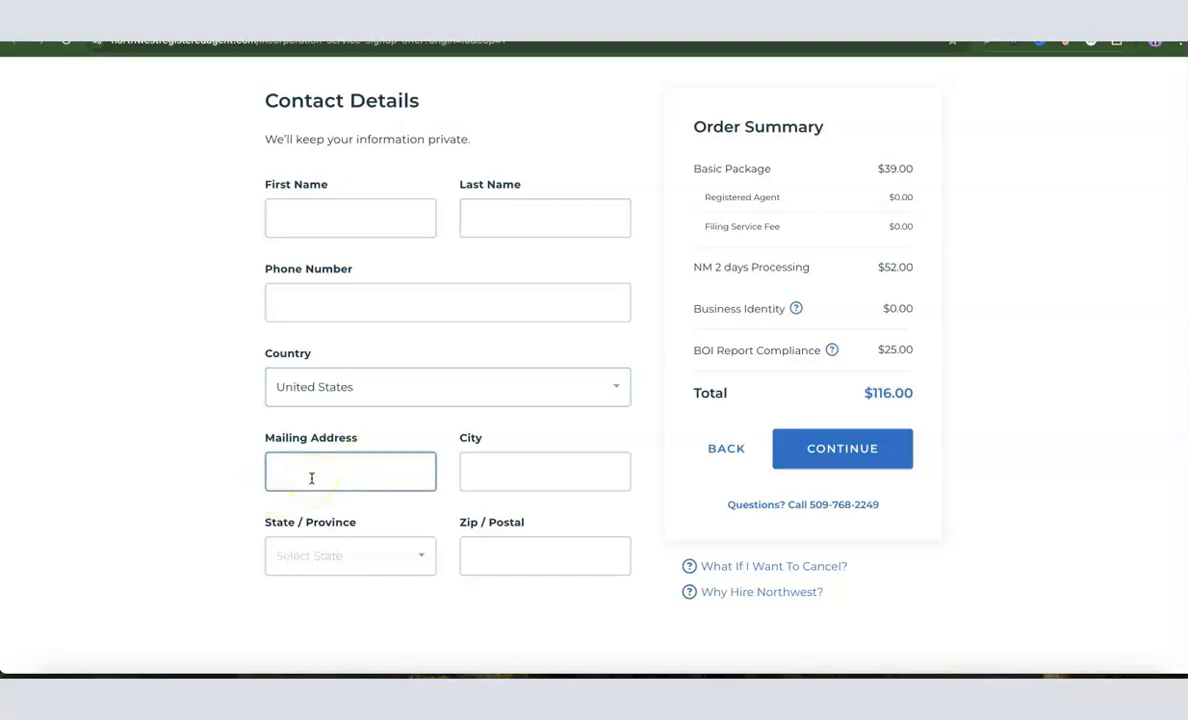
click(509, 490)
click(353, 564)
click(513, 563)
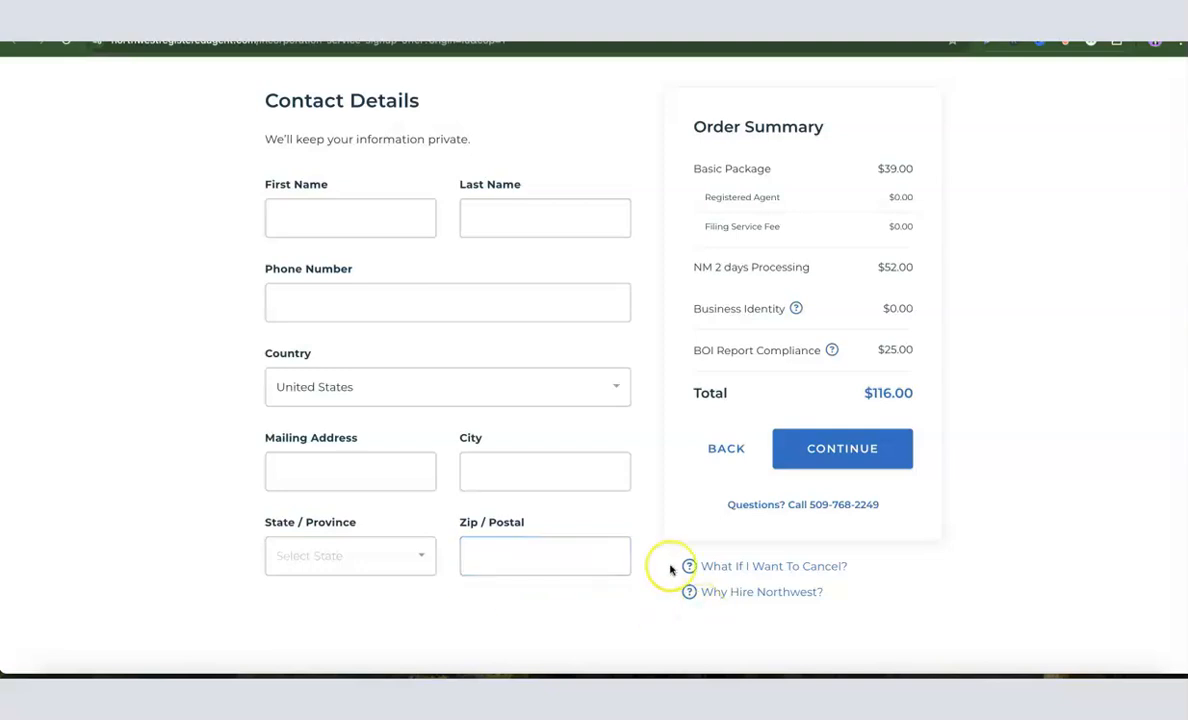
click(846, 455)
Step: Fill in the account's e-mail address in the account setup
click(349, 311)
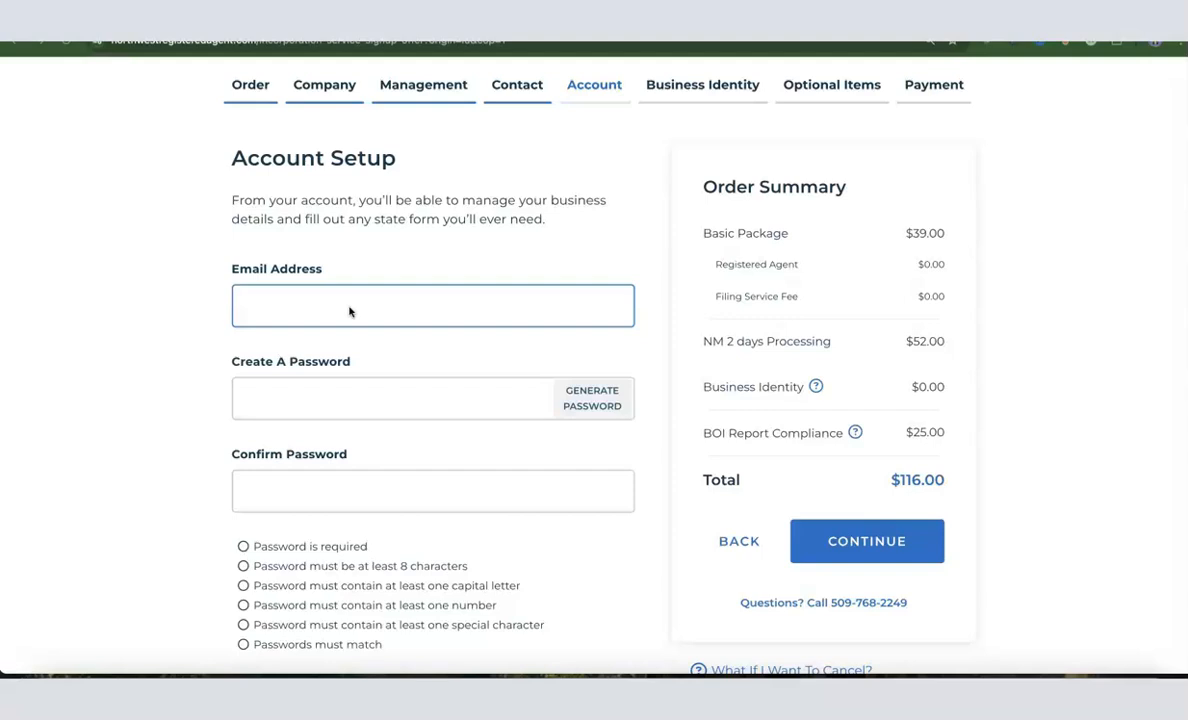
click(285, 307)
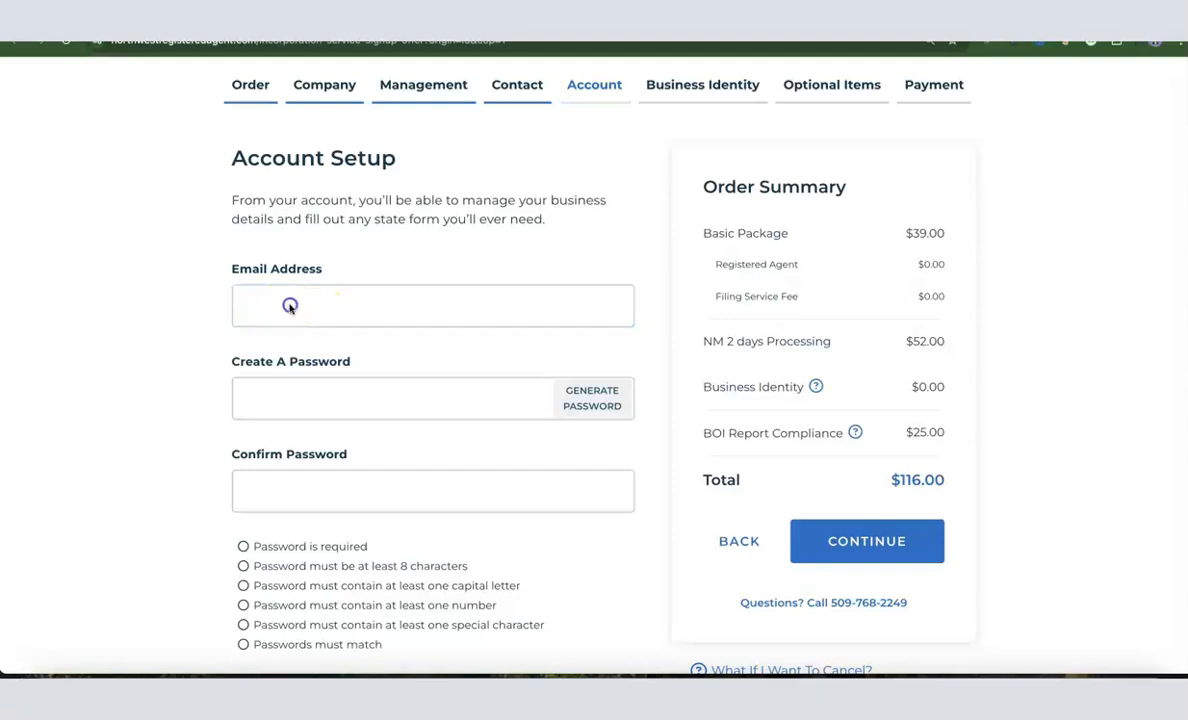
key(ctrl+v)
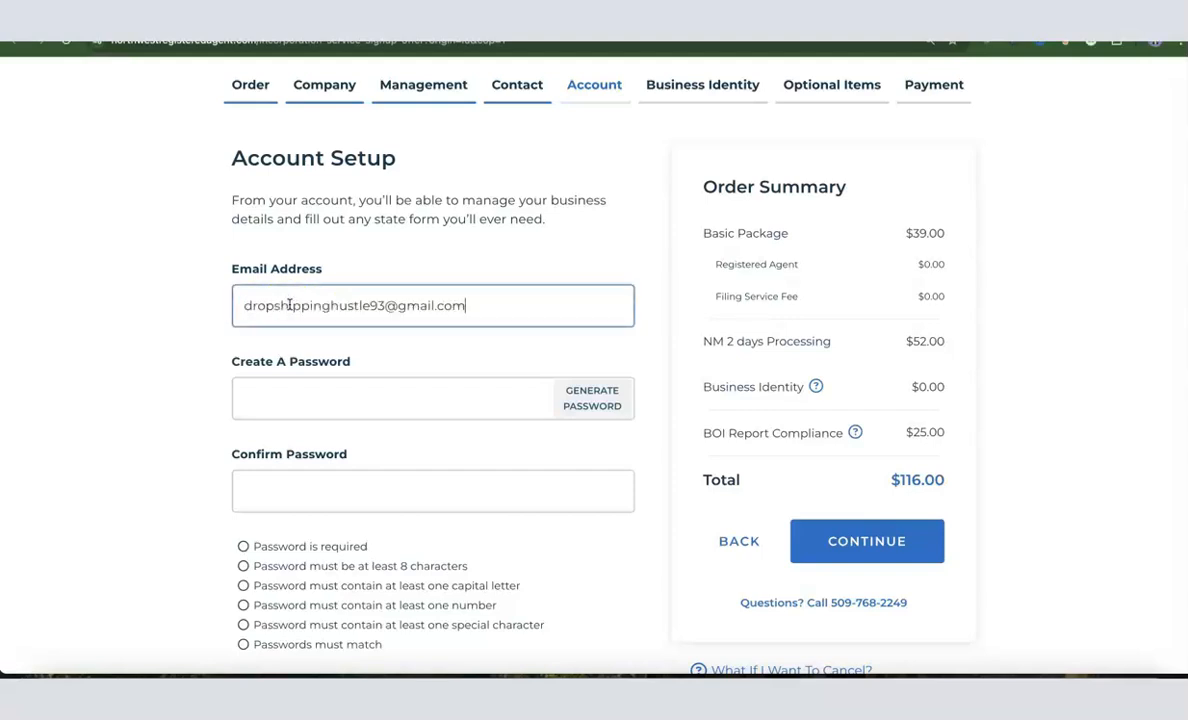
Step: Generate an account password for the password and confirmation fields, and continue to the business identity page
click(297, 410)
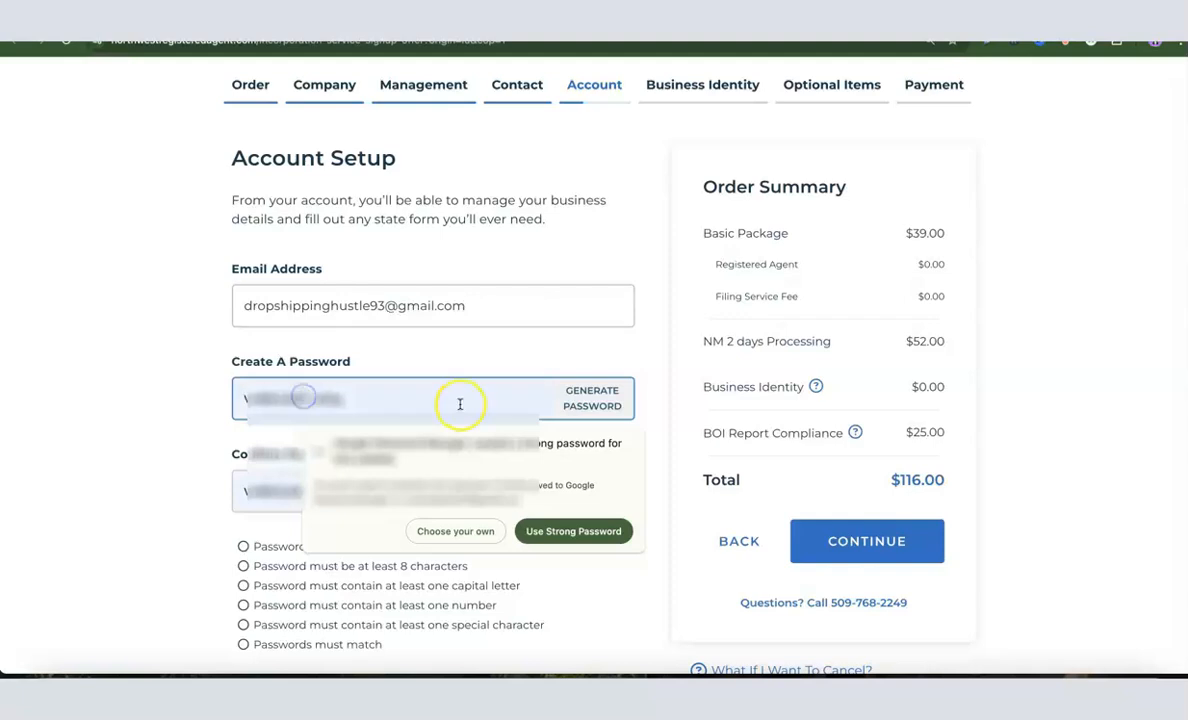
click(583, 405)
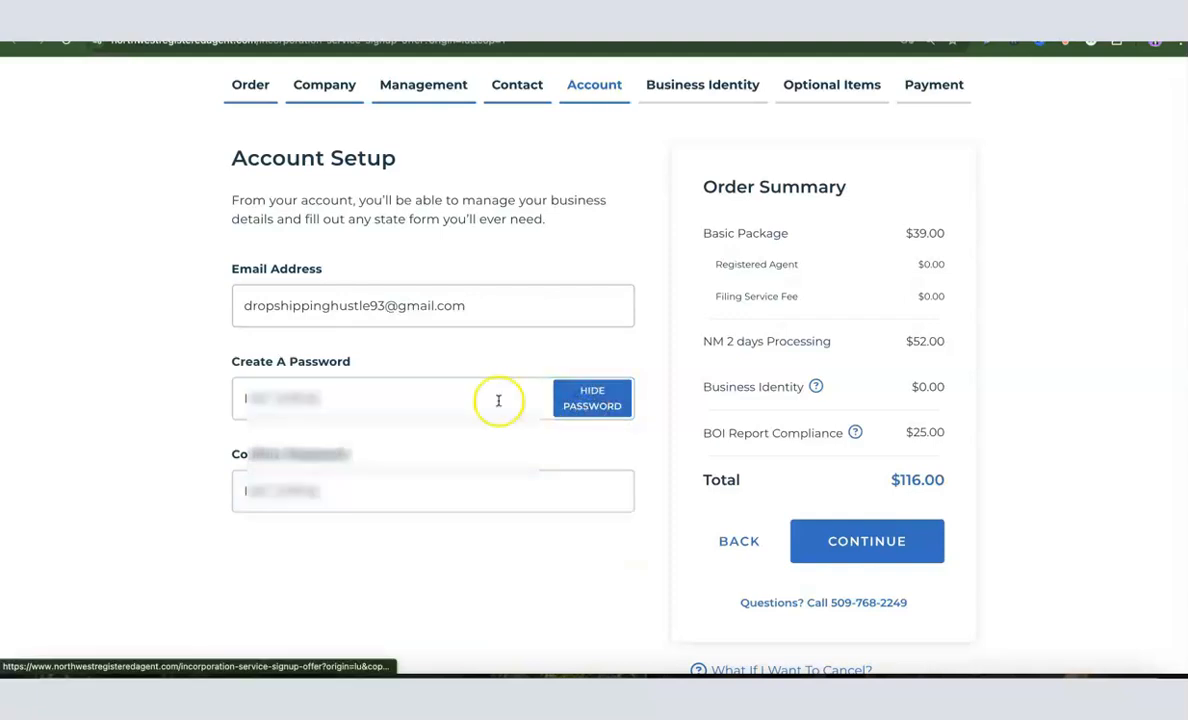
right_click(387, 395)
click(405, 339)
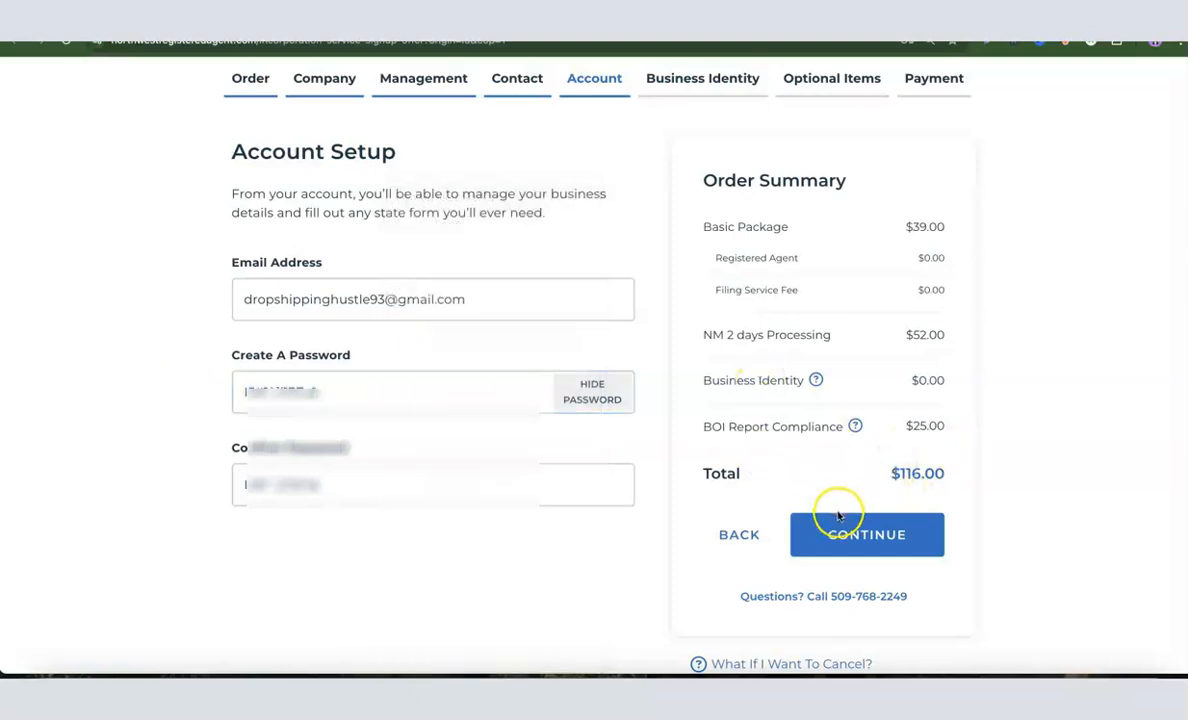
click(866, 533)
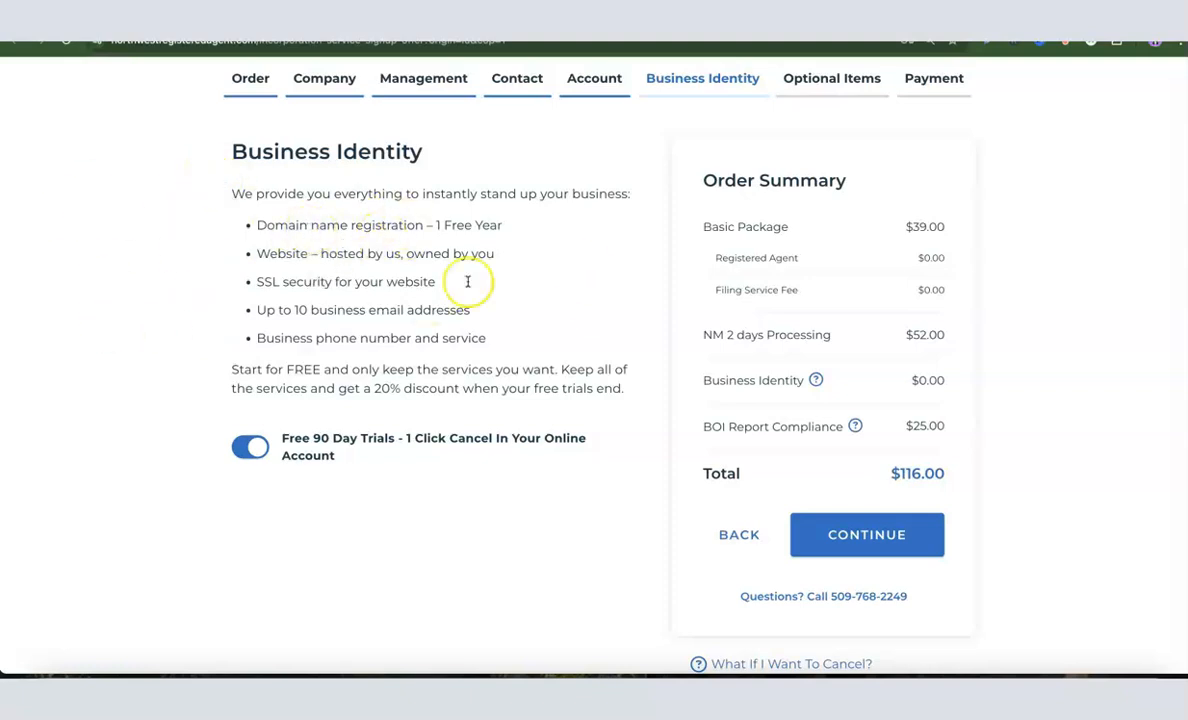
Step: Turn off the free 90-day trials of the business identity services
click(258, 448)
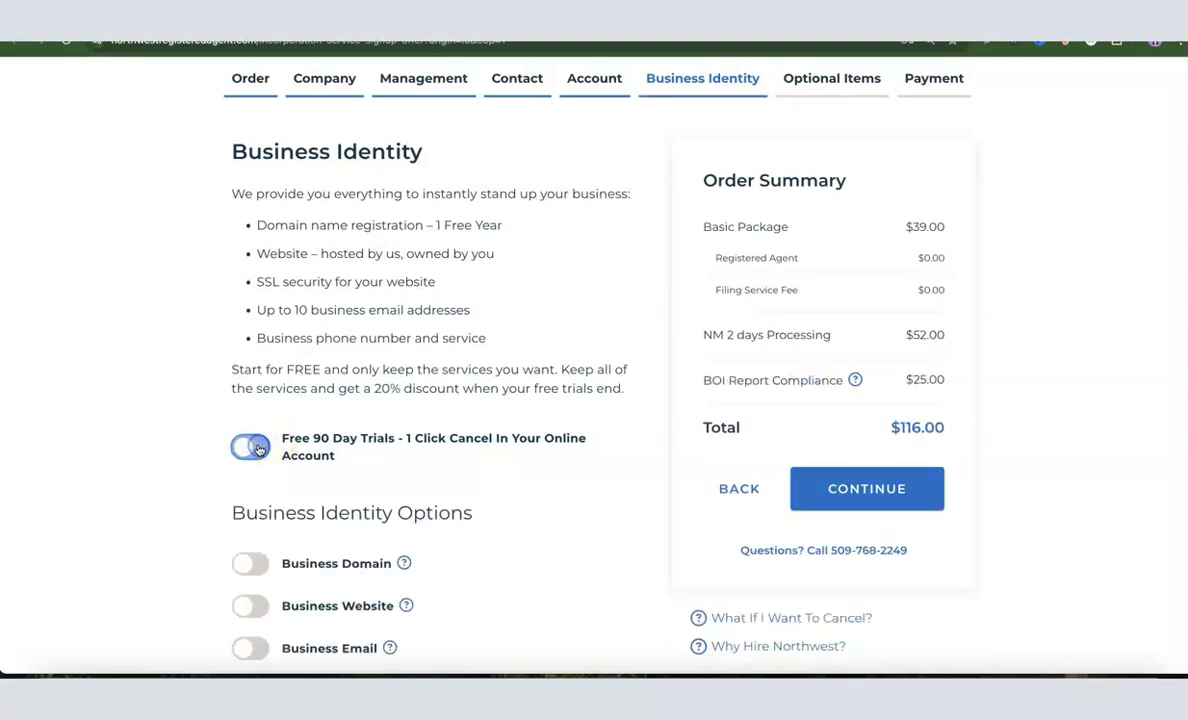
scroll(478, 339, down, 1)
scroll(483, 338, down, 2)
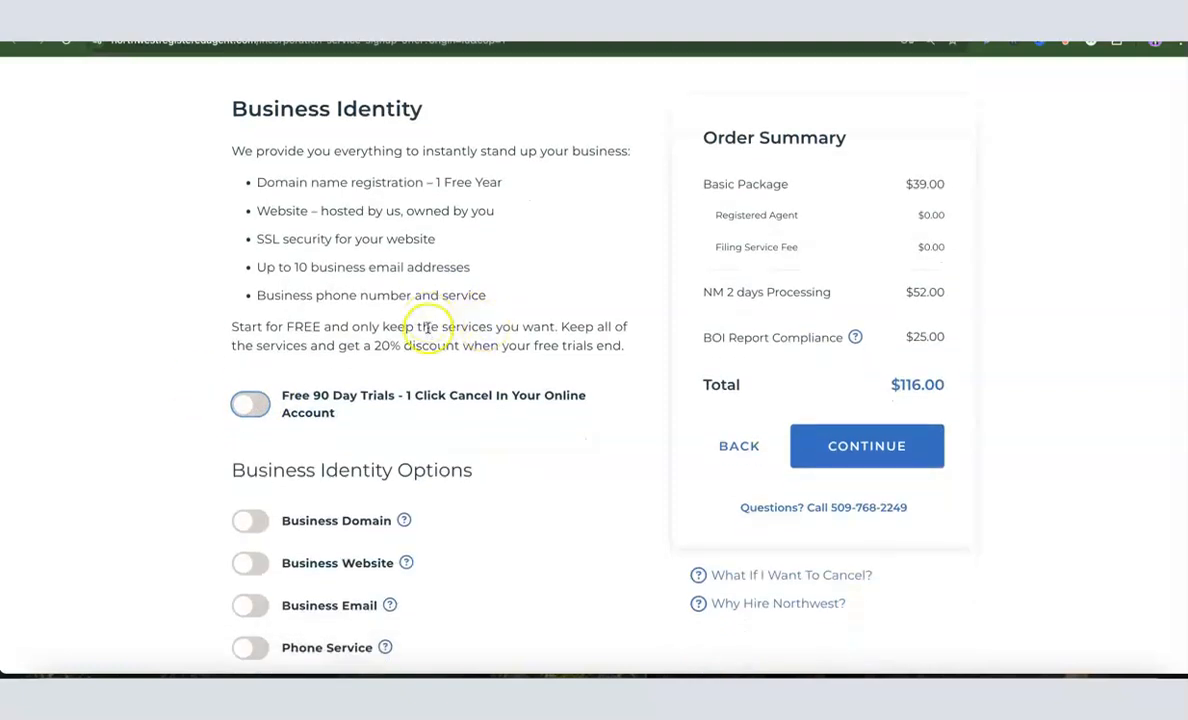
Step: Review the included business identity services and the separate Business Domain, Business Website, Business Email and Phone Service options
click(336, 260)
scroll(380, 240, up, 2)
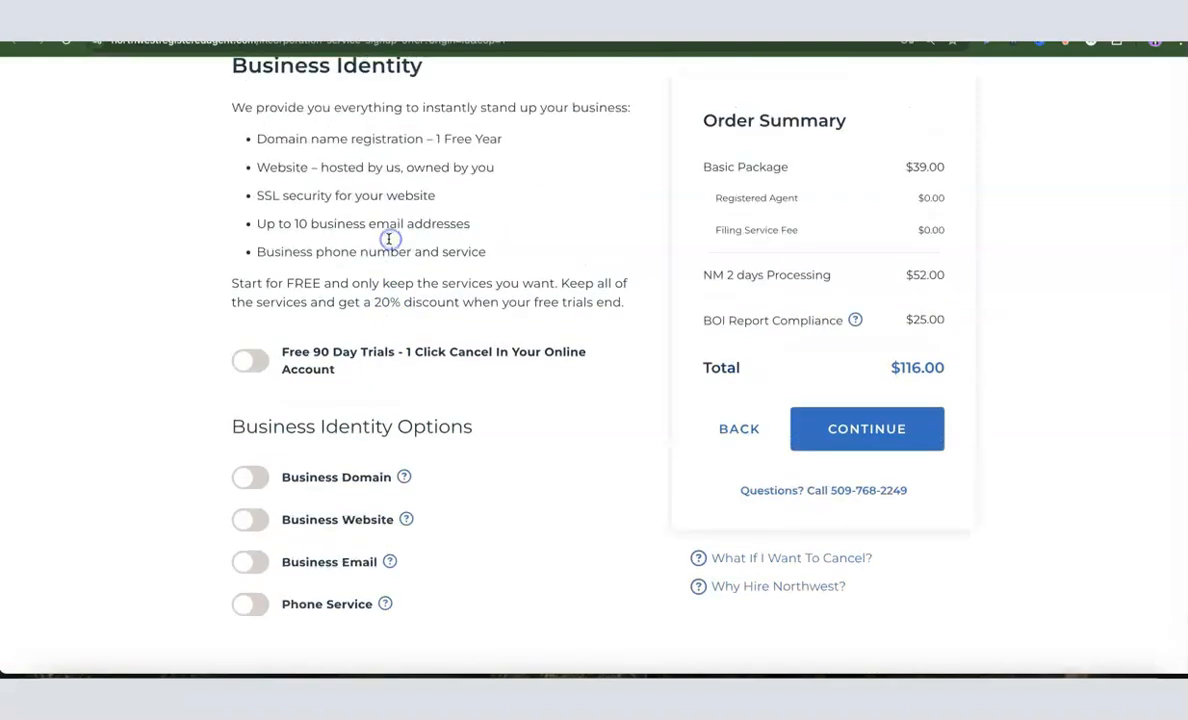
scroll(365, 235, down, 2)
click(266, 413)
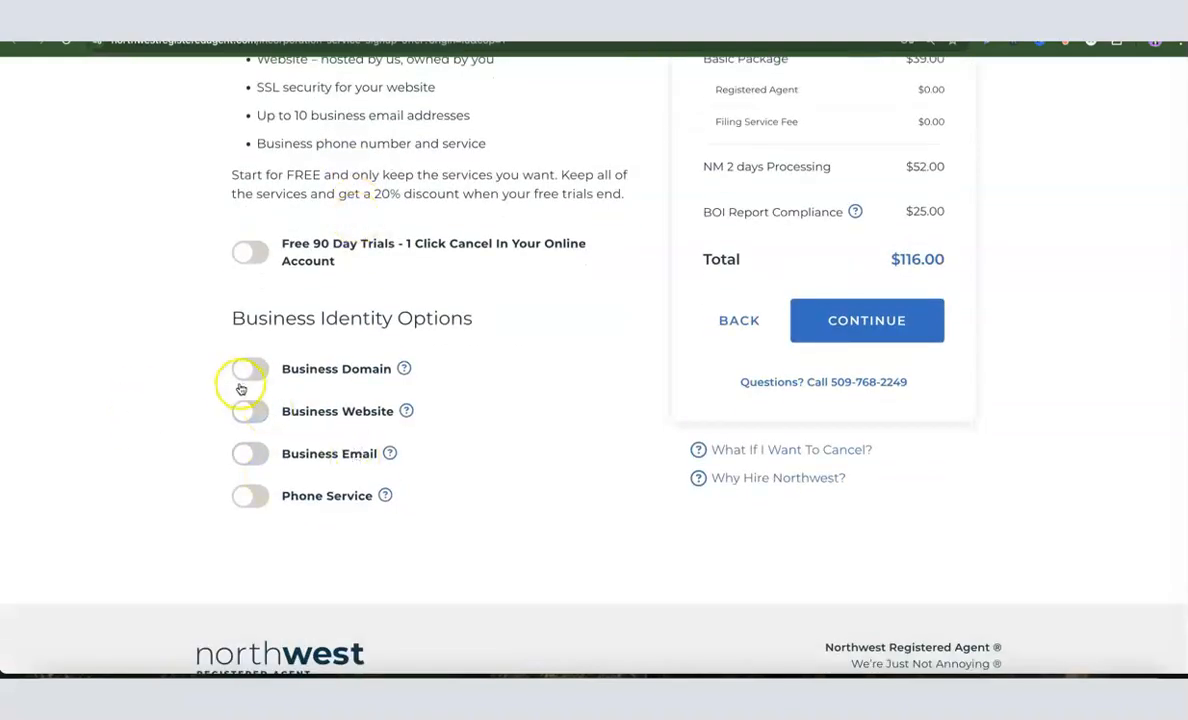
click(320, 368)
click(313, 411)
click(277, 458)
click(353, 495)
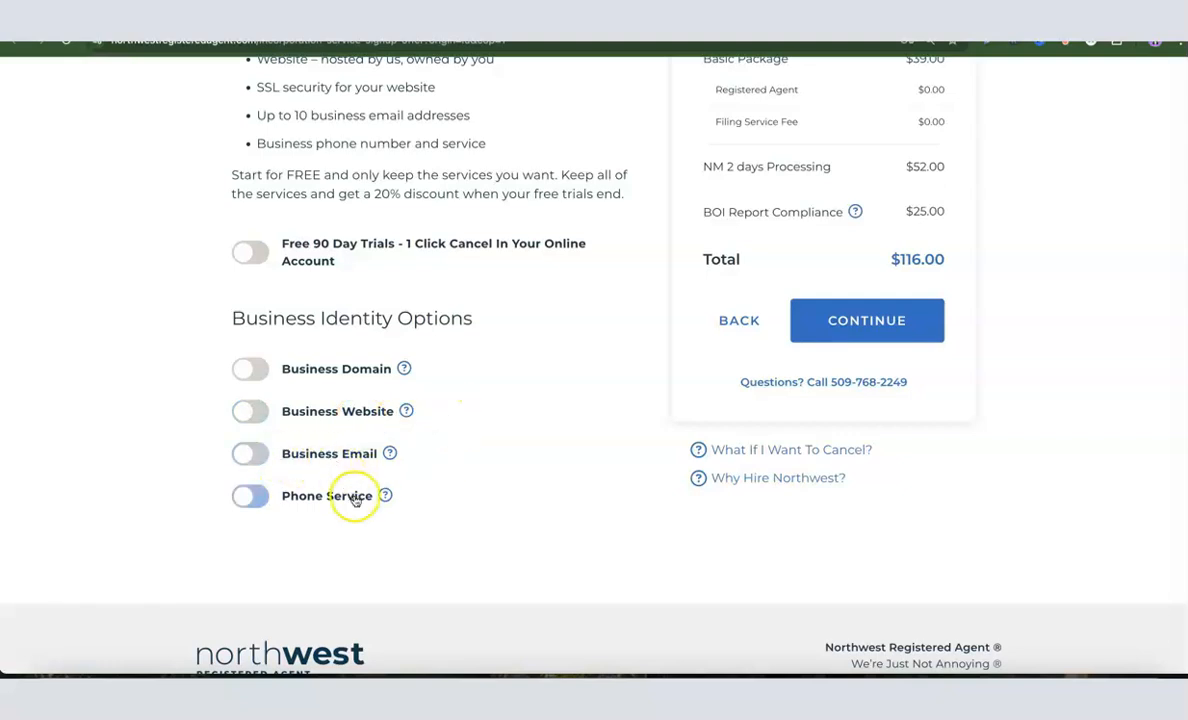
click(356, 408)
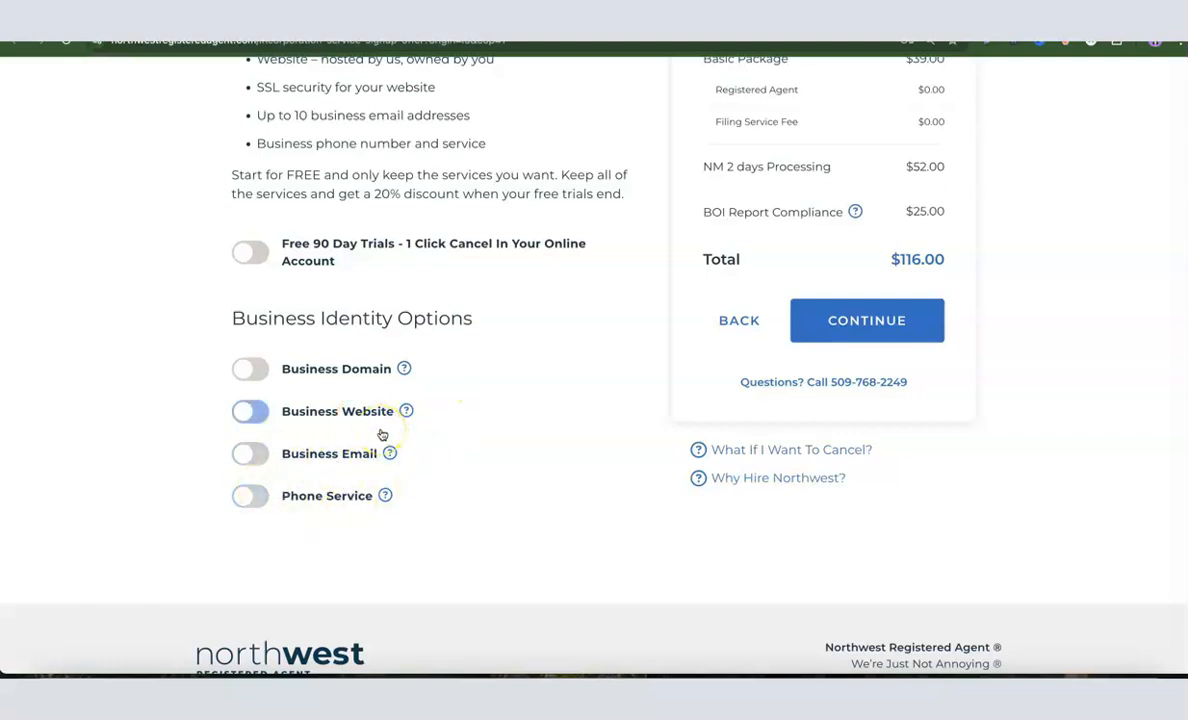
click(390, 409)
click(345, 370)
scroll(339, 390, up, 1)
scroll(339, 390, up, 3)
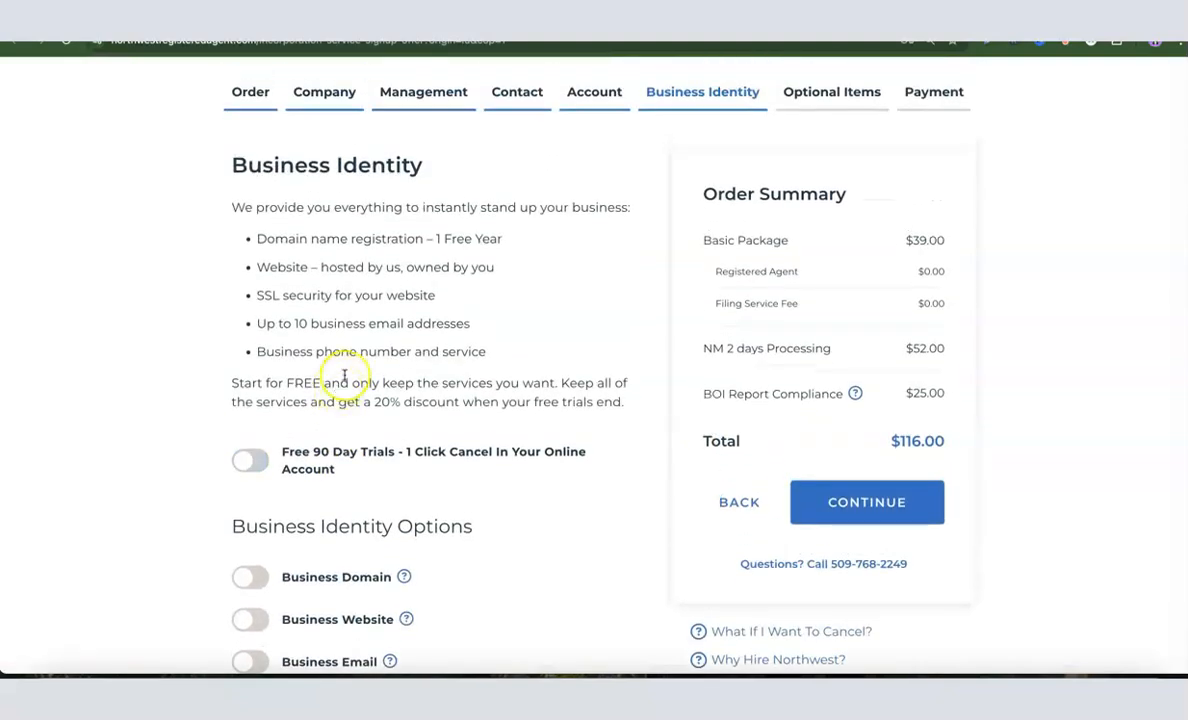
scroll(345, 375, down, 1)
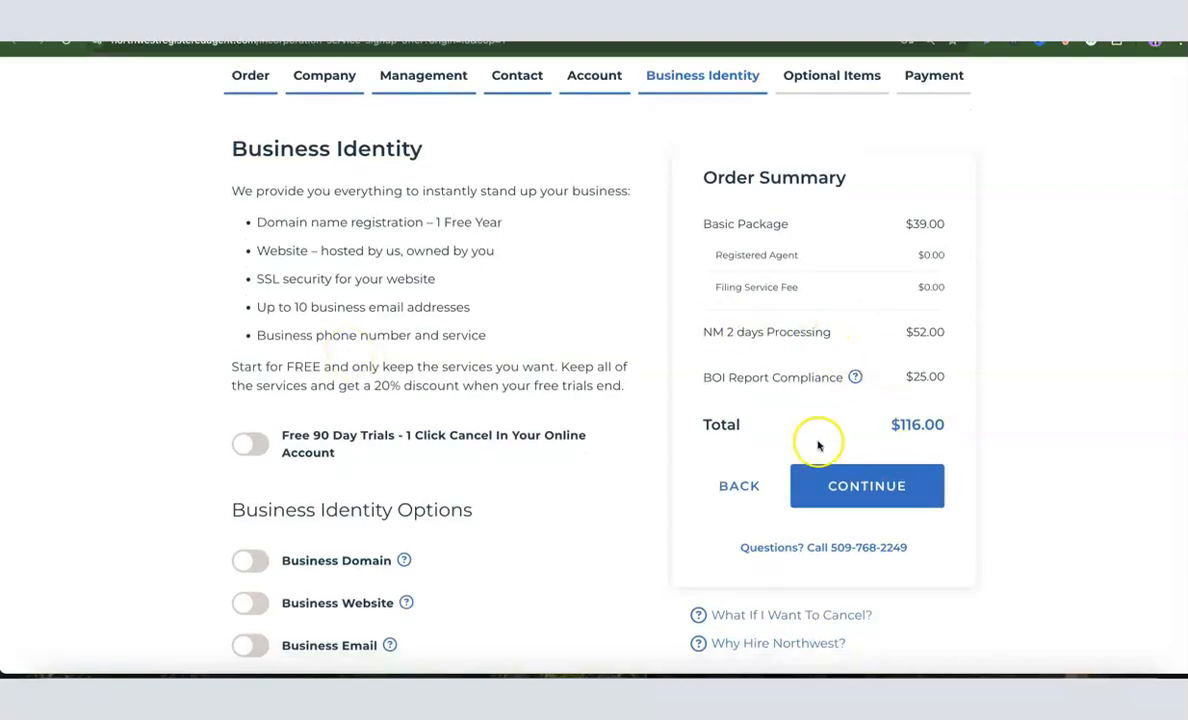
Step: Continue to the optional items without any business identity option and add the Tax ID service
click(866, 486)
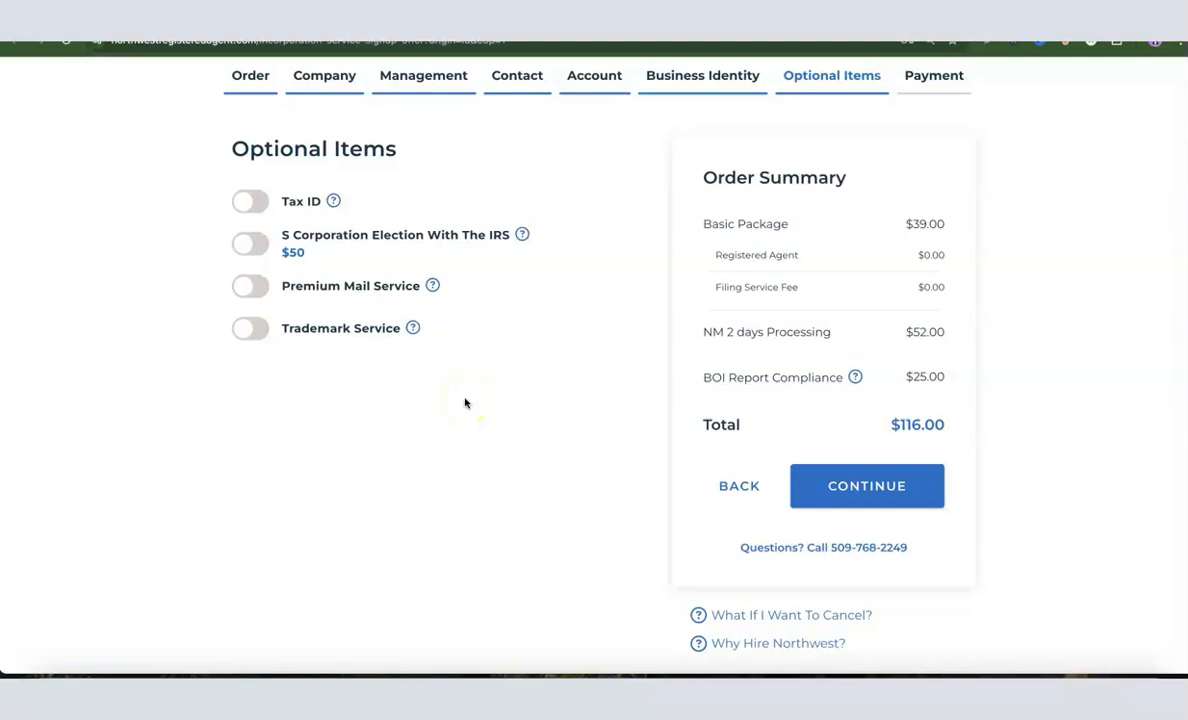
scroll(465, 403, up, 1)
click(249, 245)
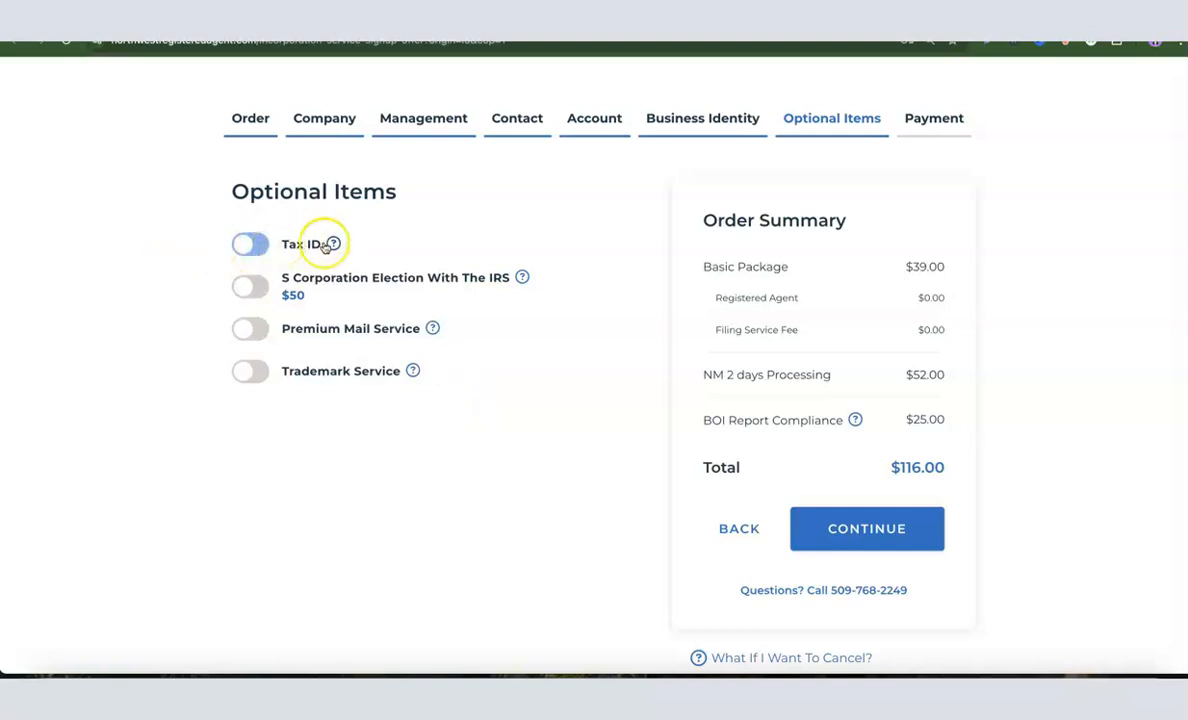
click(249, 245)
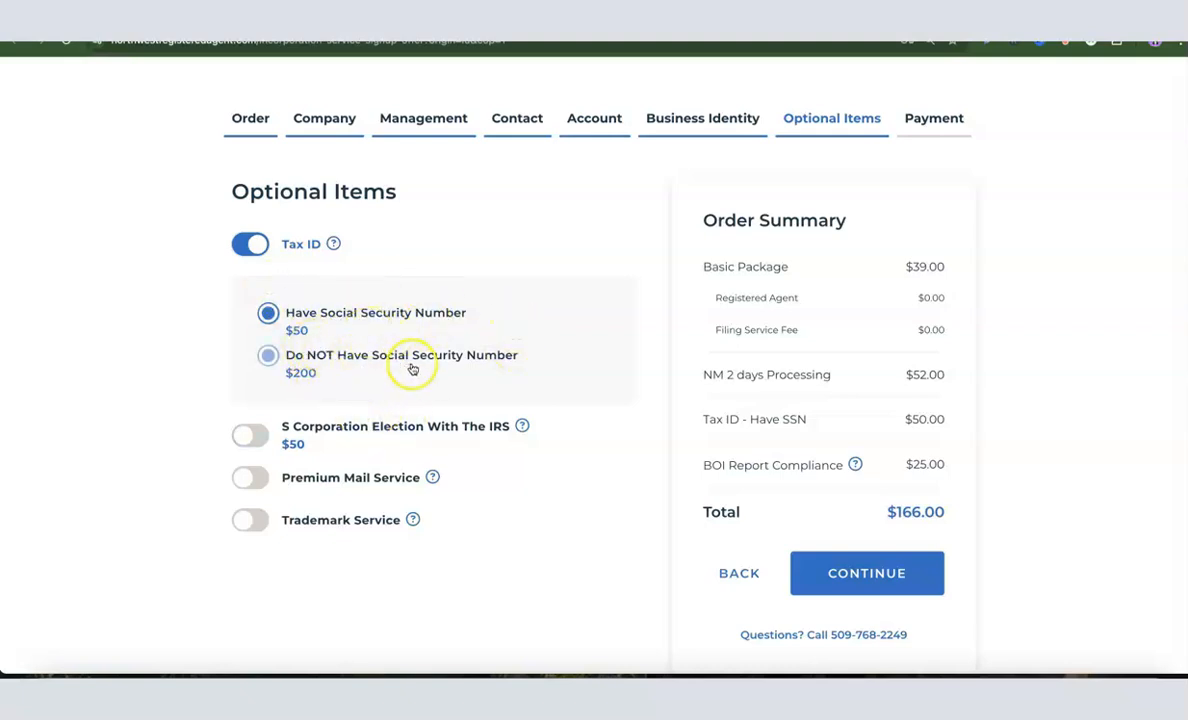
Step: Set the Tax ID service to Do NOT Have Social Security Number for $200 and proceed to payment
click(394, 300)
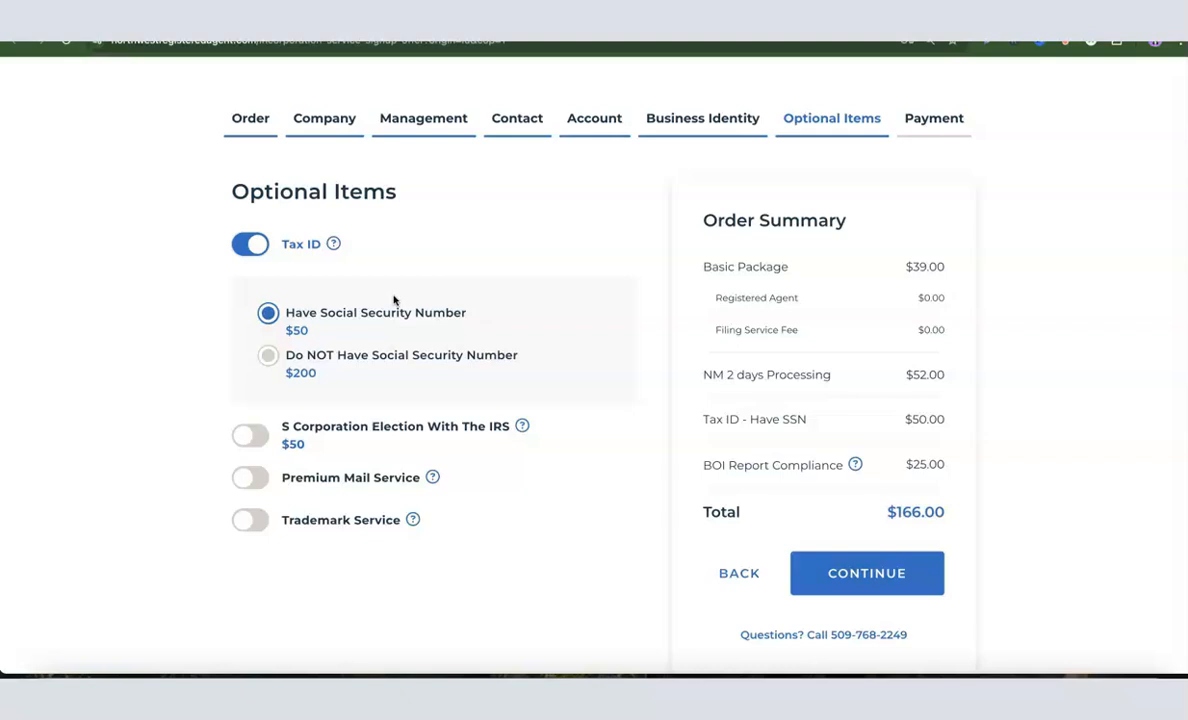
click(385, 313)
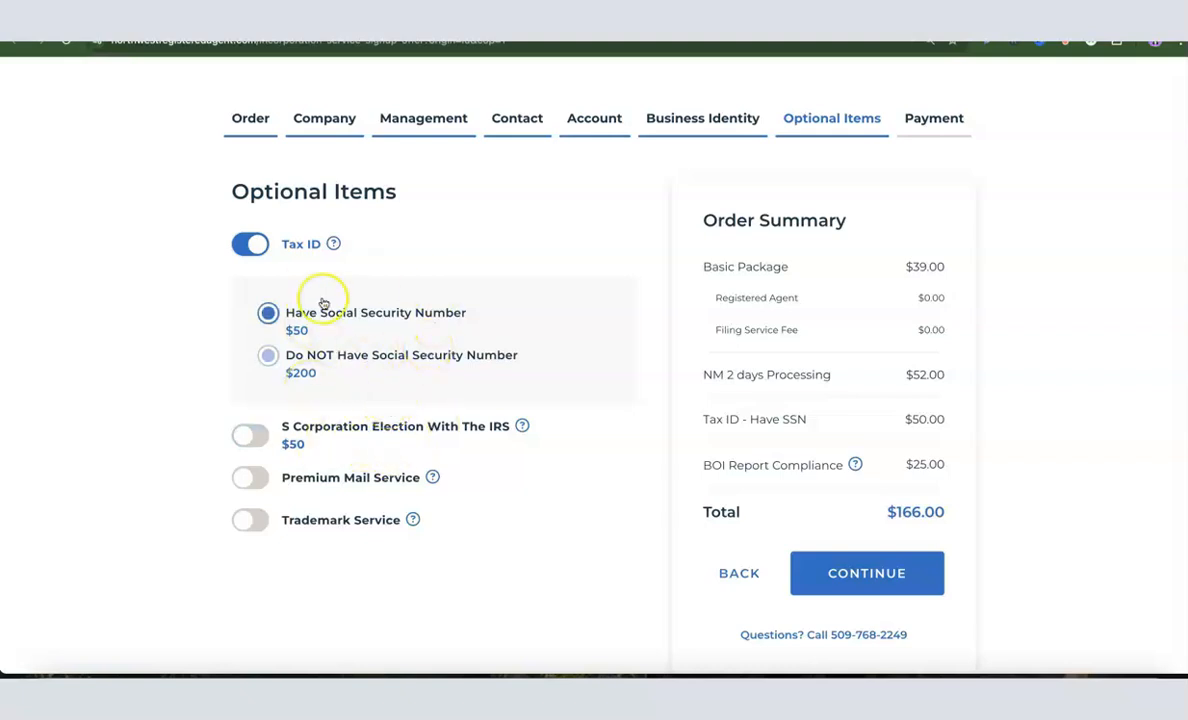
click(288, 361)
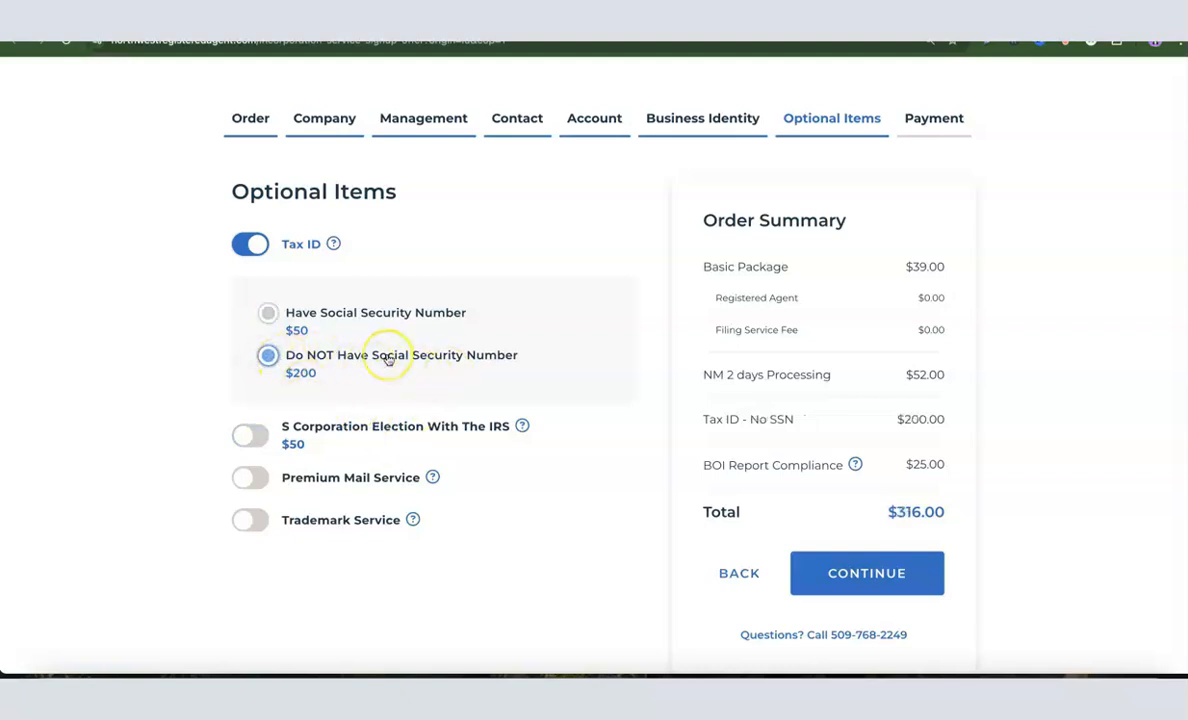
scroll(387, 360, down, 1)
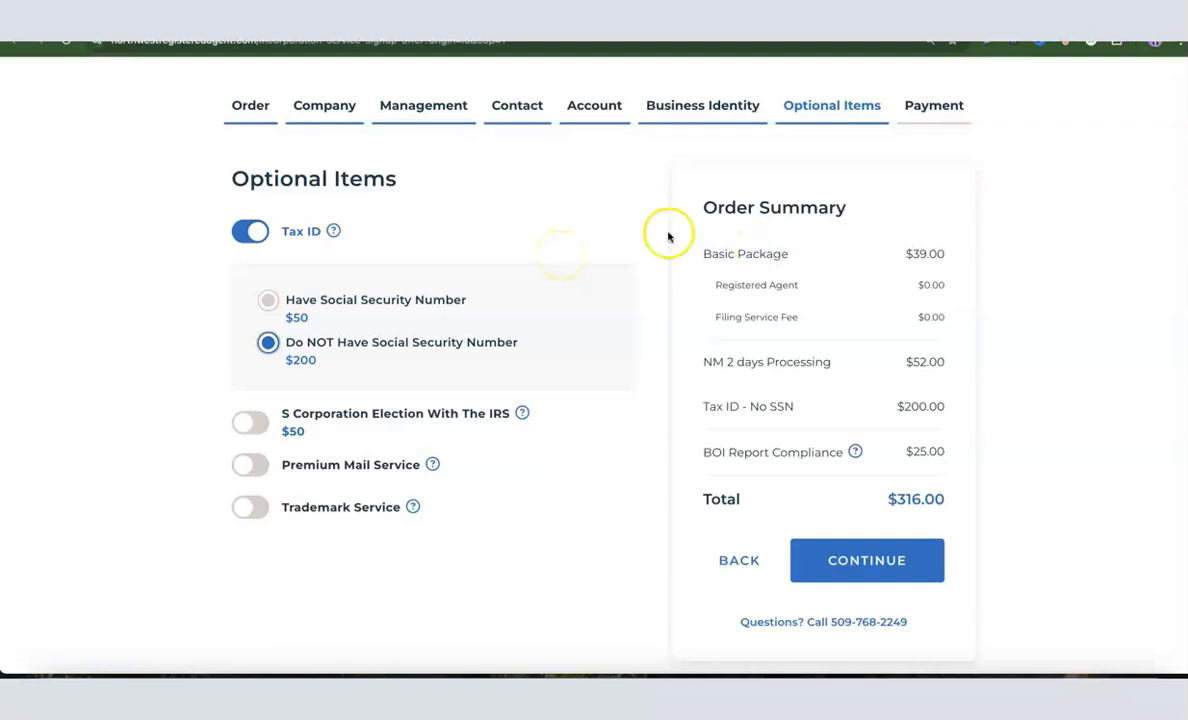
scroll(602, 234, down, 1)
click(875, 568)
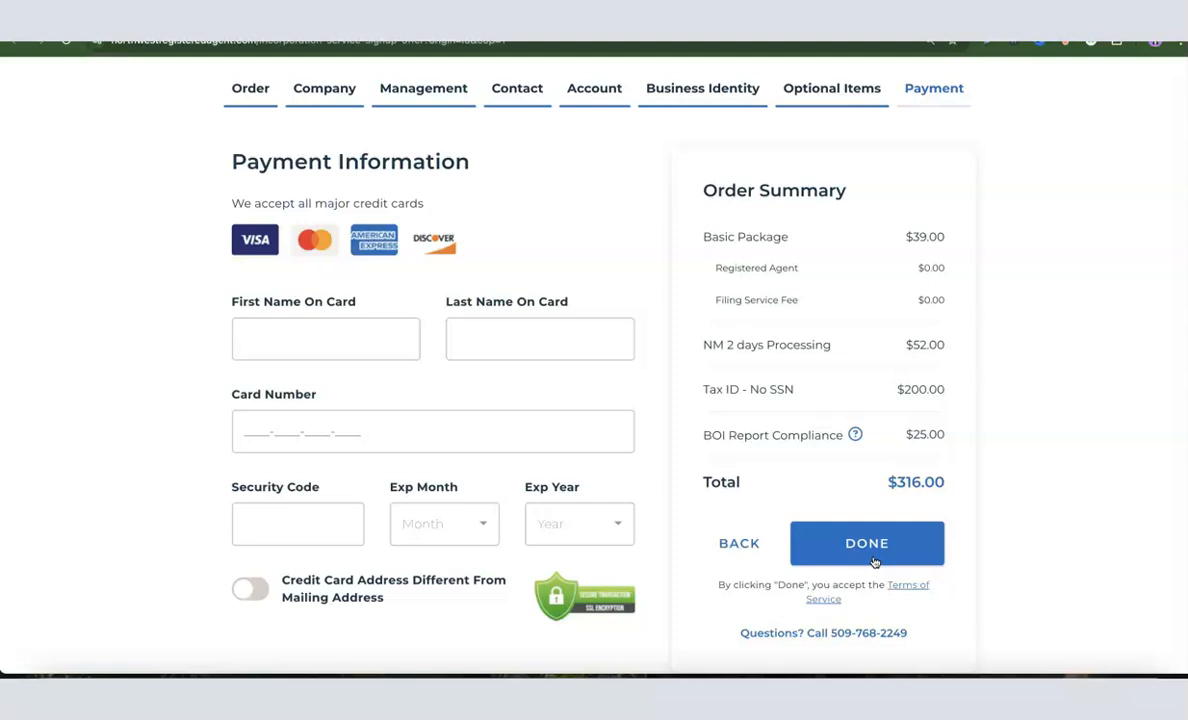
Step: Review the payment form's fields for cardholder first and last name, card number, security code and expiry date
click(292, 331)
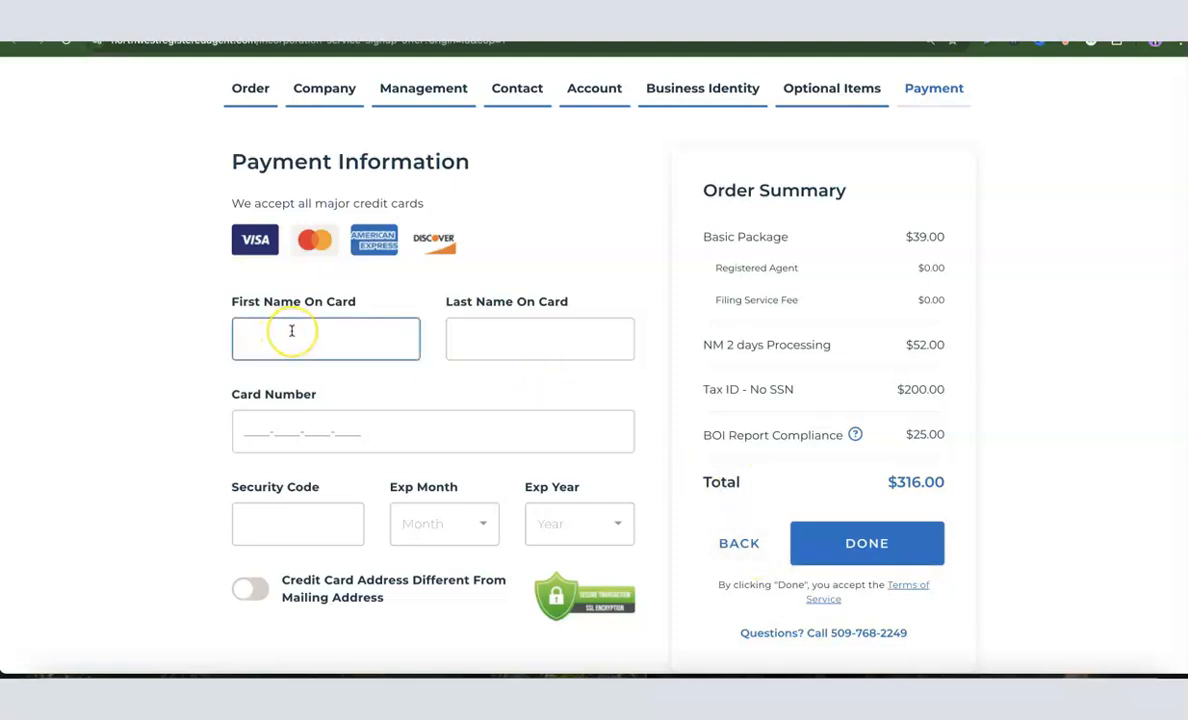
click(475, 347)
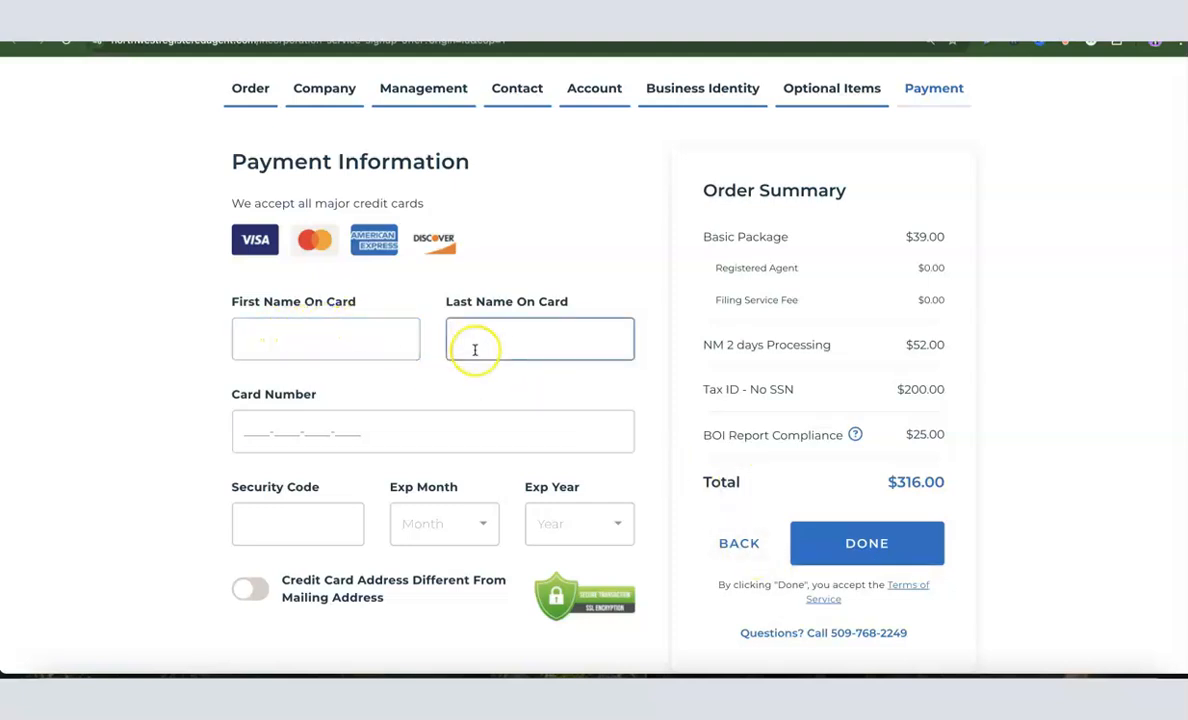
click(297, 440)
click(277, 517)
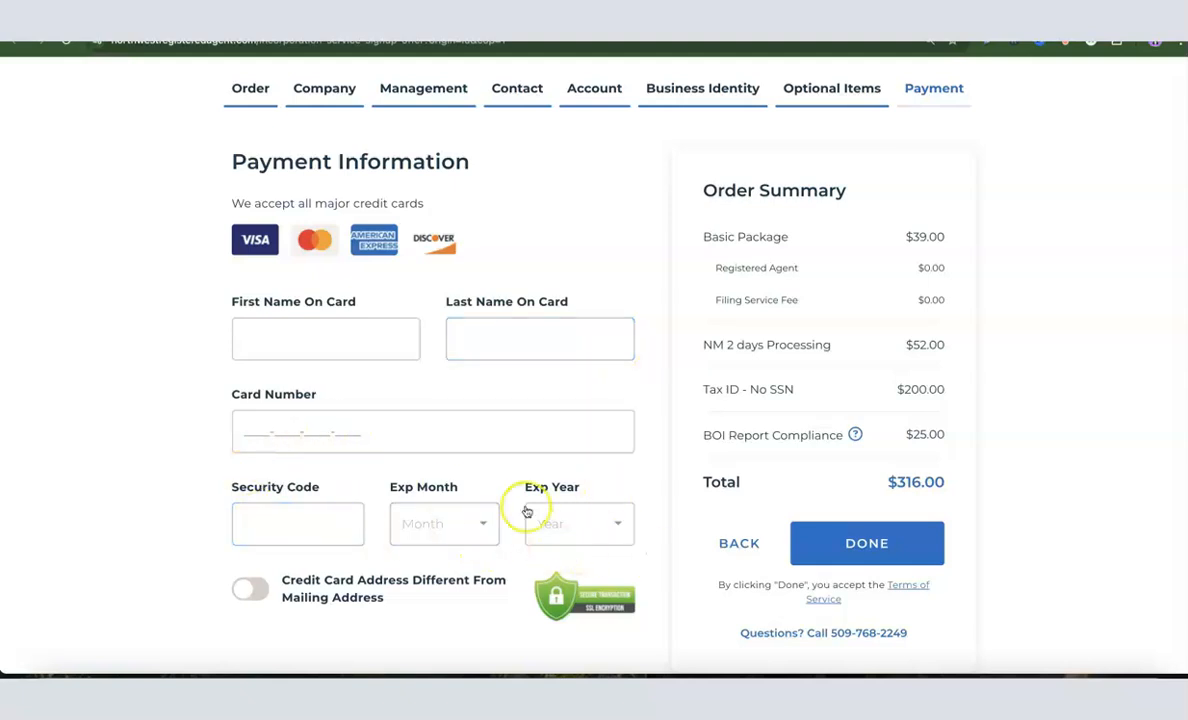
click(493, 442)
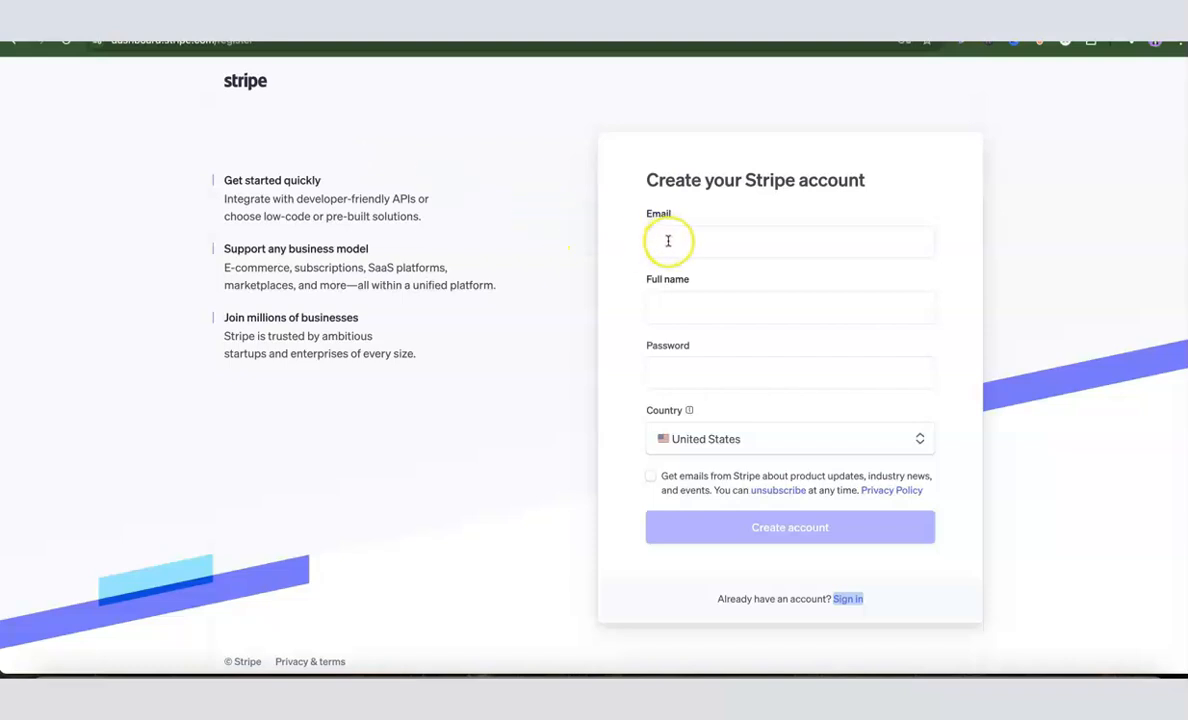
Step: Switch to Stripe, look over the account registration fields, and sign in to the existing account with the filled-in credentials
click(673, 302)
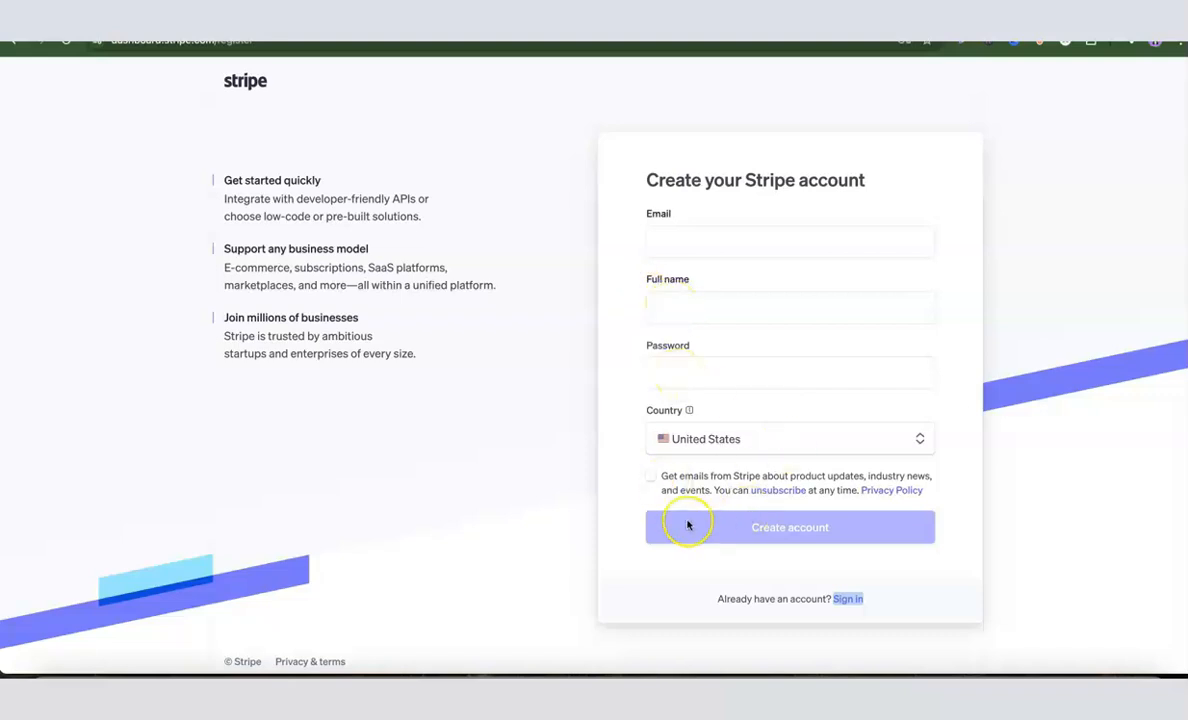
click(785, 533)
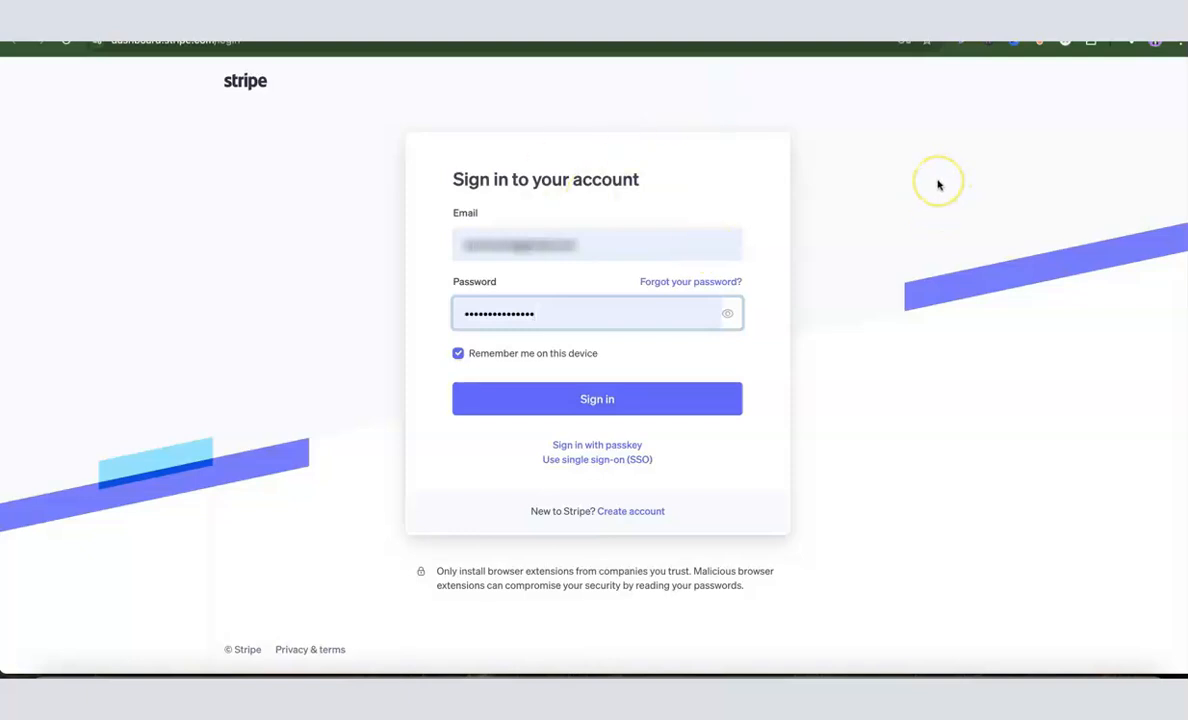
click(594, 401)
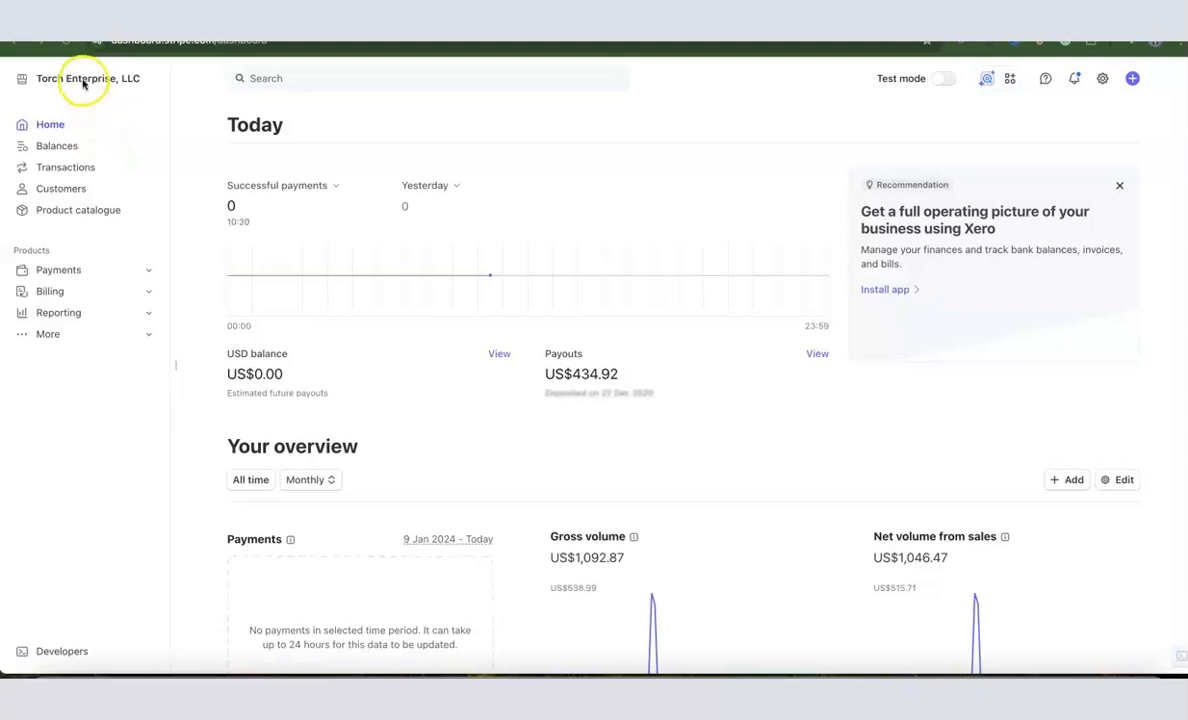
Step: Create a new Stripe account named Dropshipping Hustle with United States as the country of operation
click(115, 78)
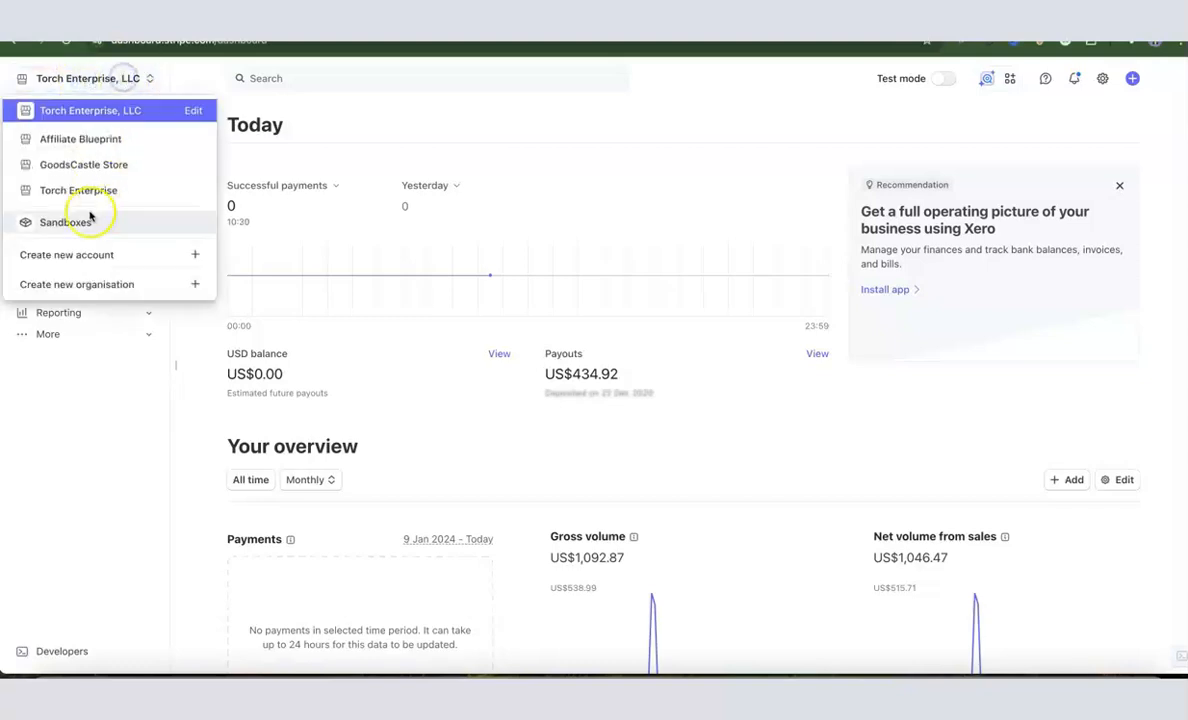
click(62, 257)
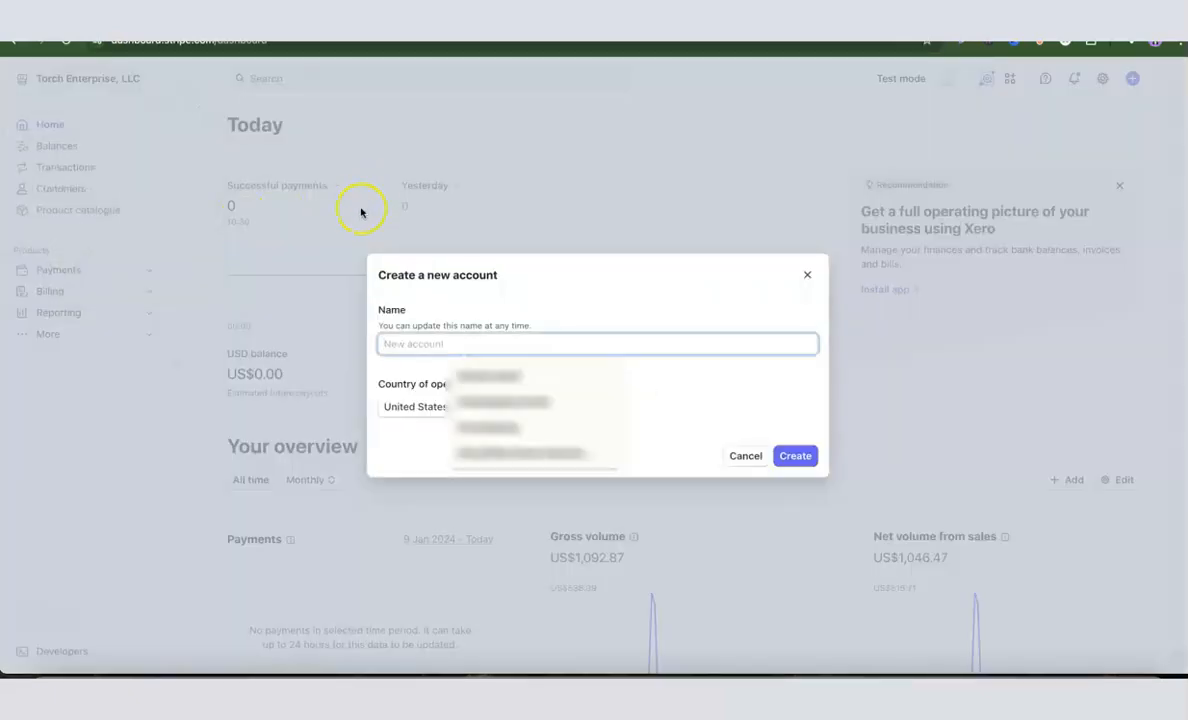
click(612, 328)
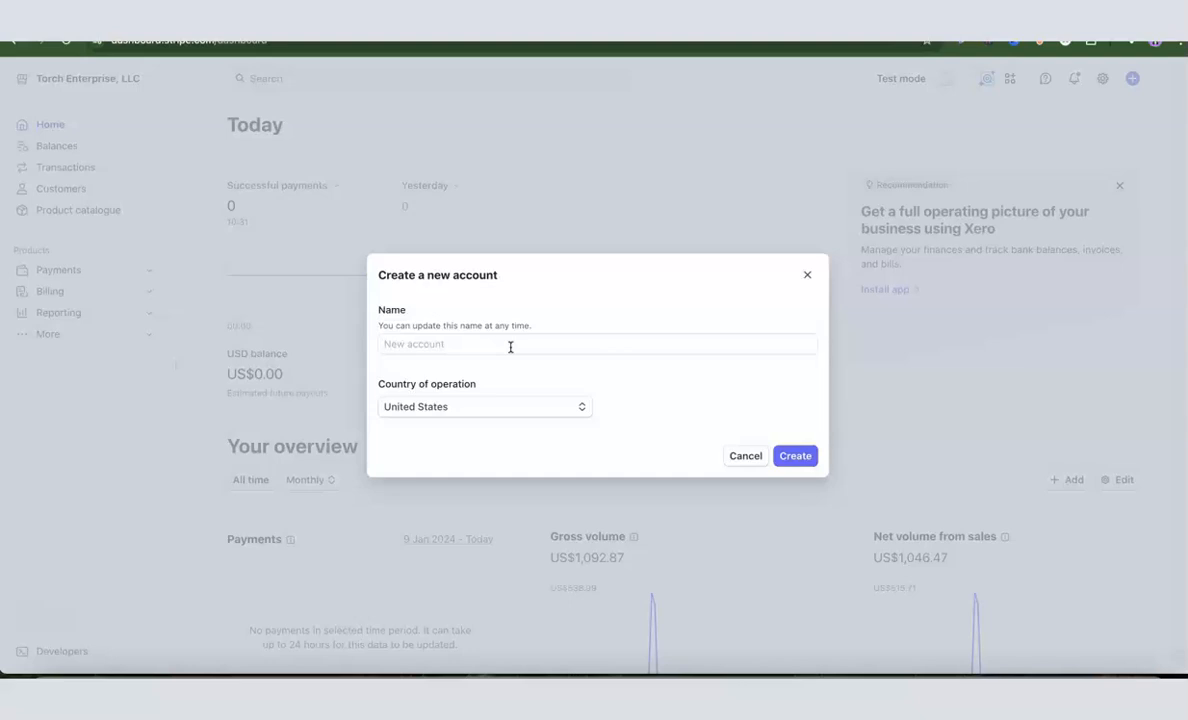
click(510, 347)
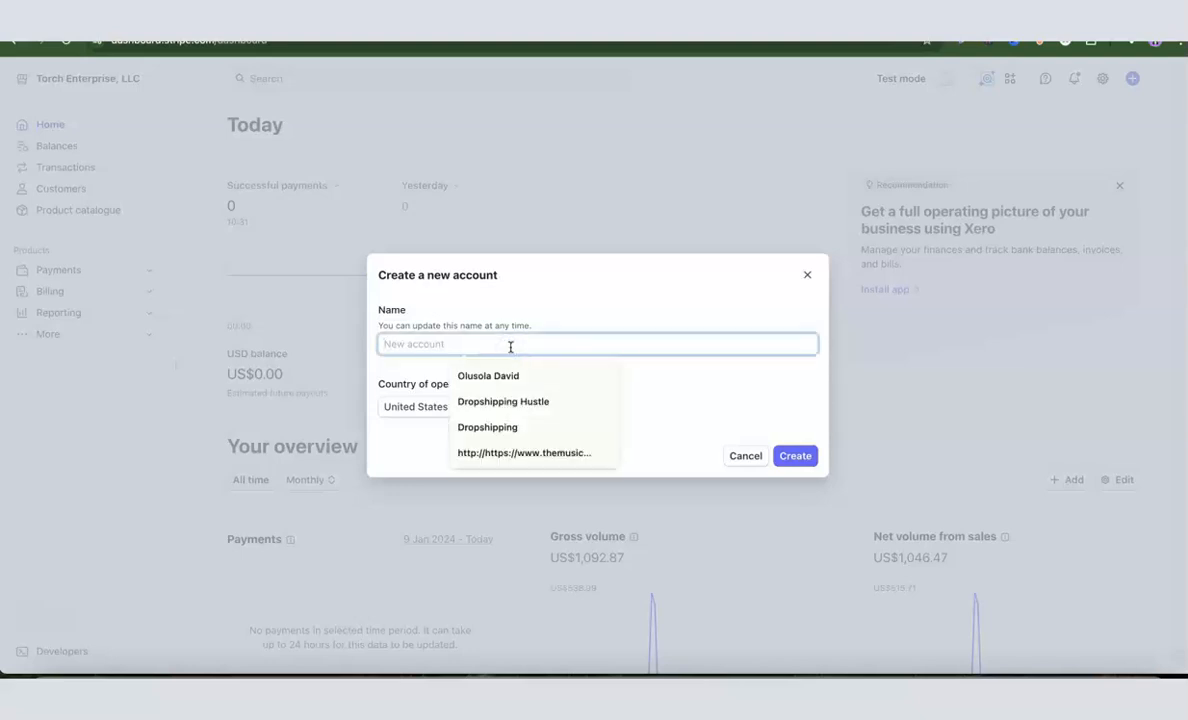
click(507, 401)
click(732, 379)
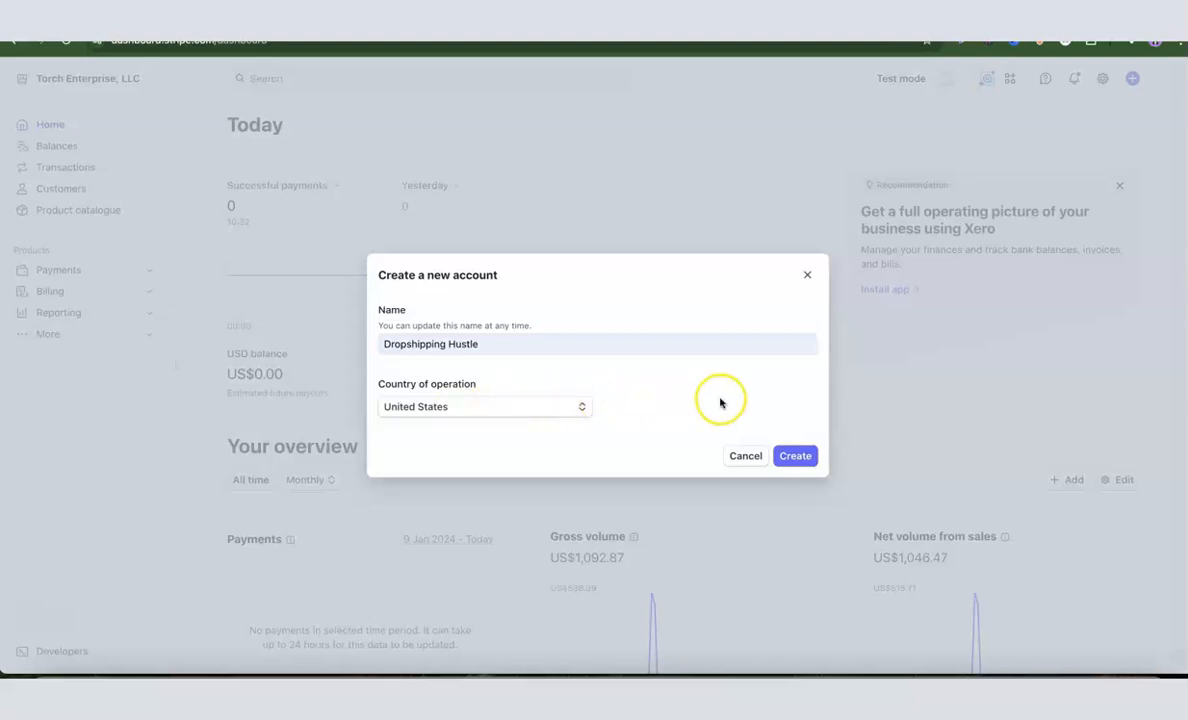
click(790, 460)
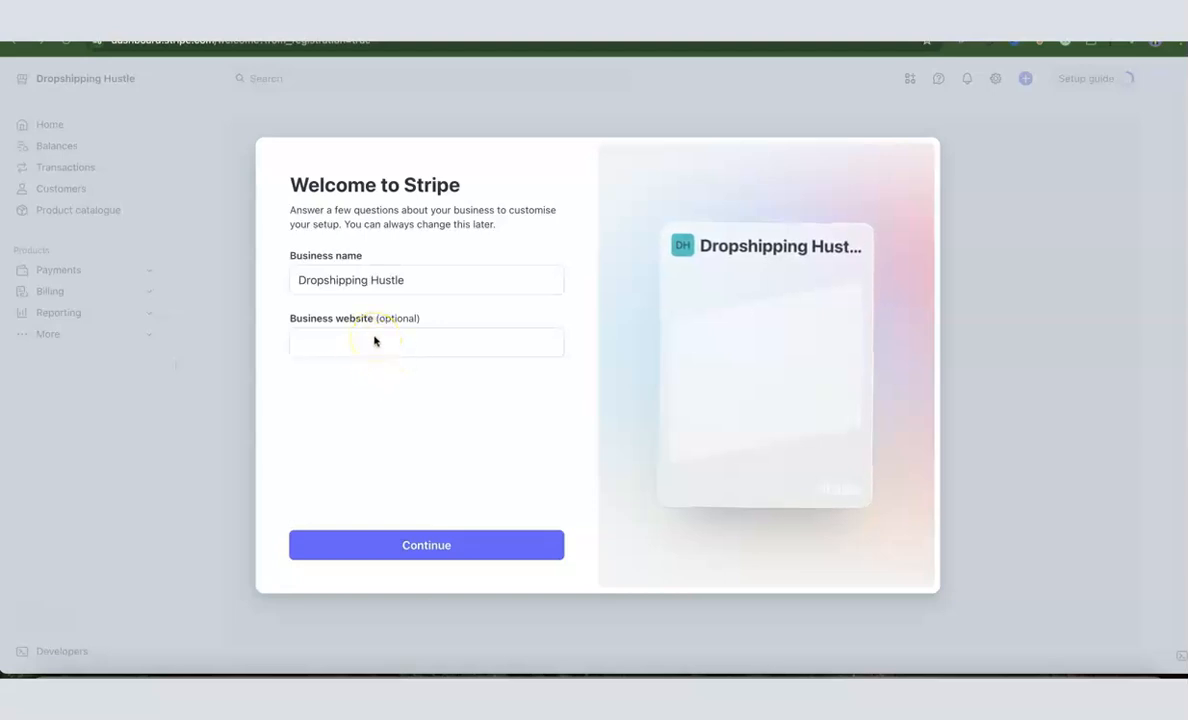
Step: Complete the welcome setup with the business website left blank and One-off payments chosen as the way to start
click(427, 545)
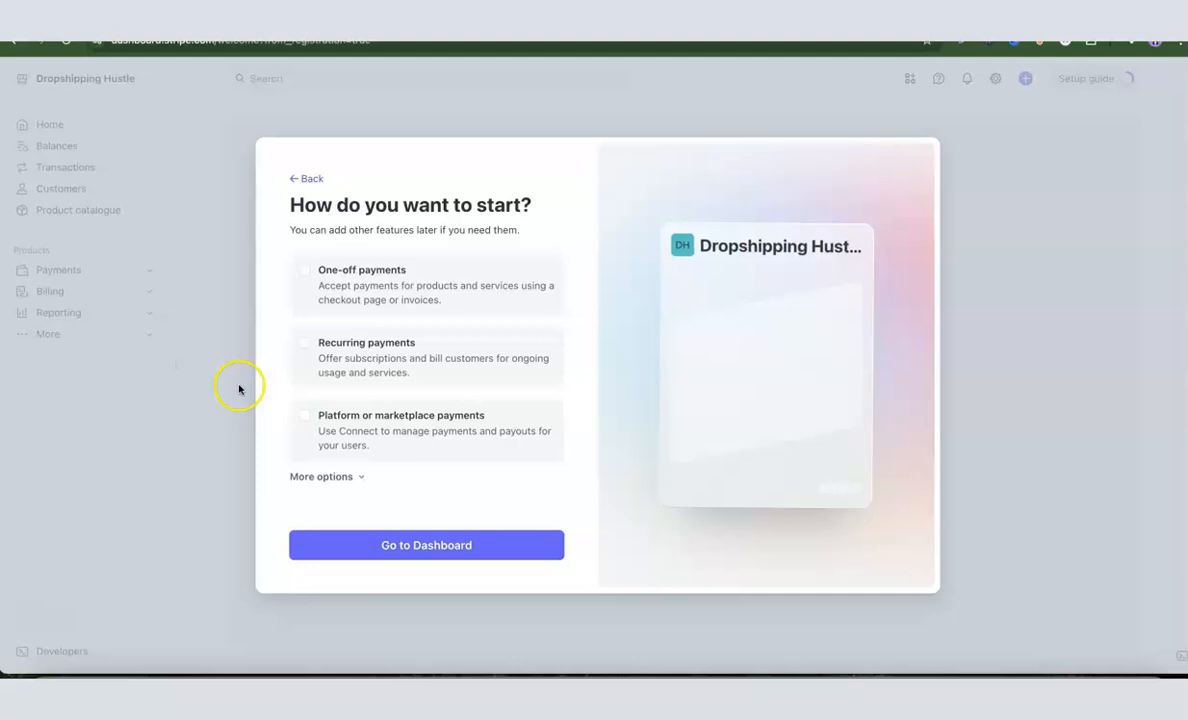
click(301, 270)
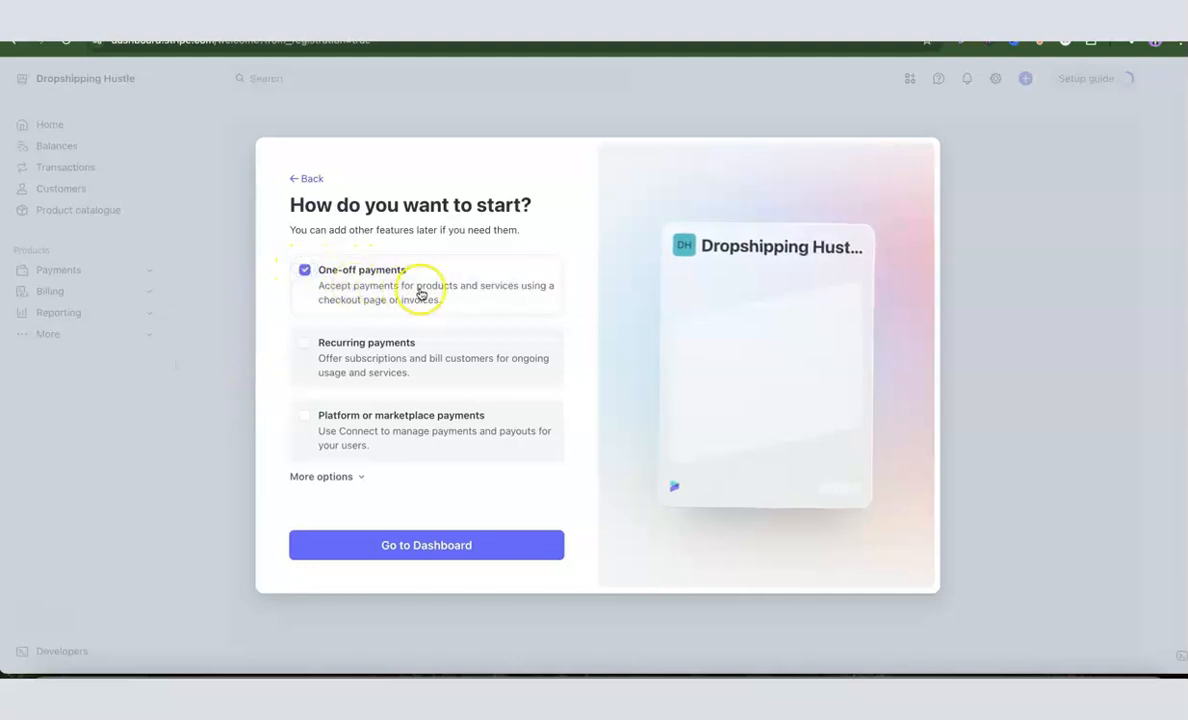
click(421, 548)
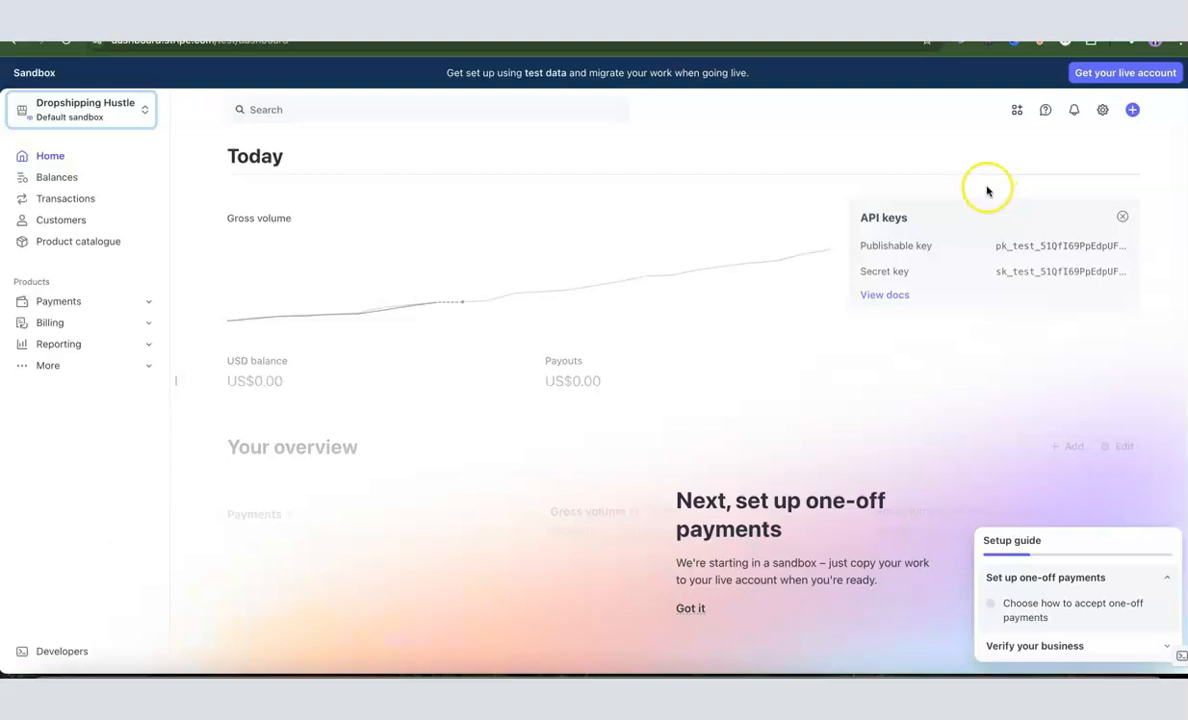
Step: Start live account activation for a United States business, setting the business type to Company and the structure to Single-member LLC
click(1117, 76)
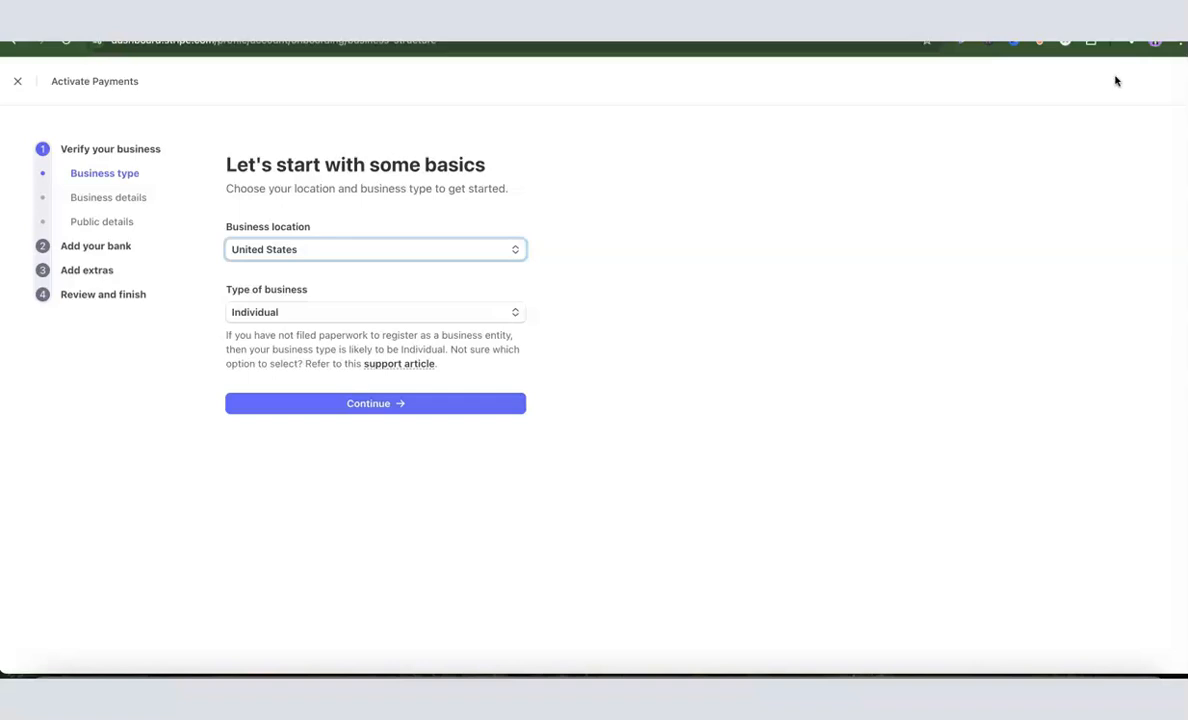
click(281, 613)
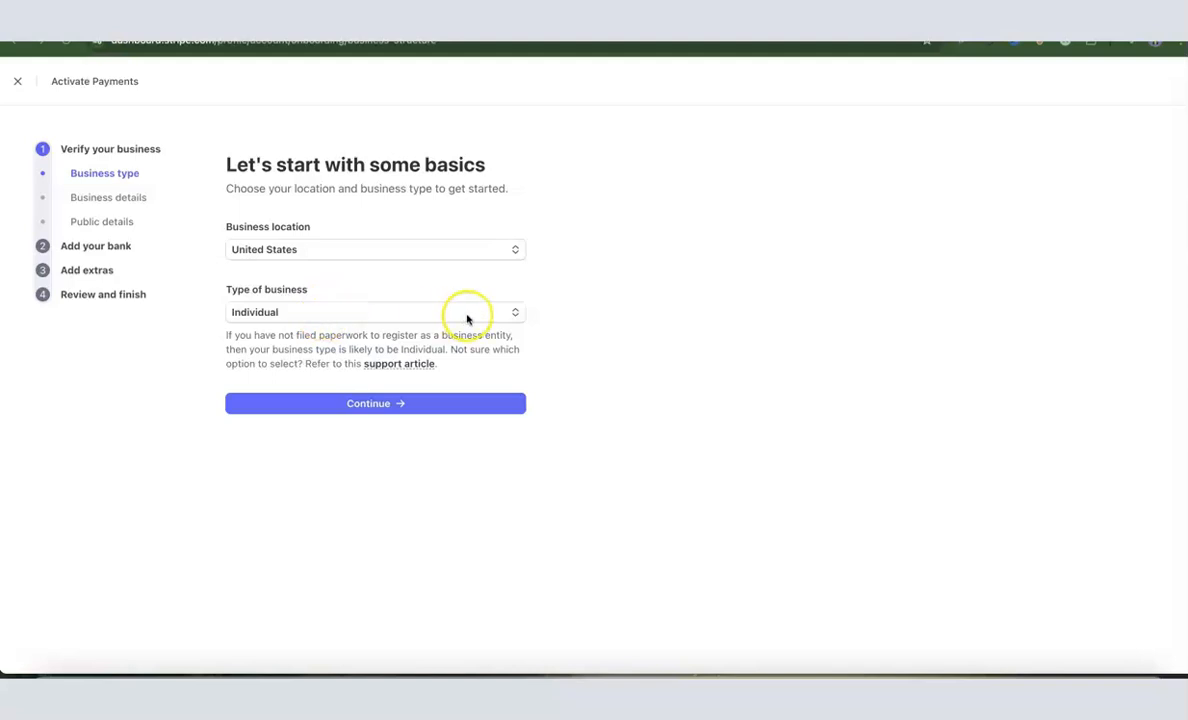
click(511, 314)
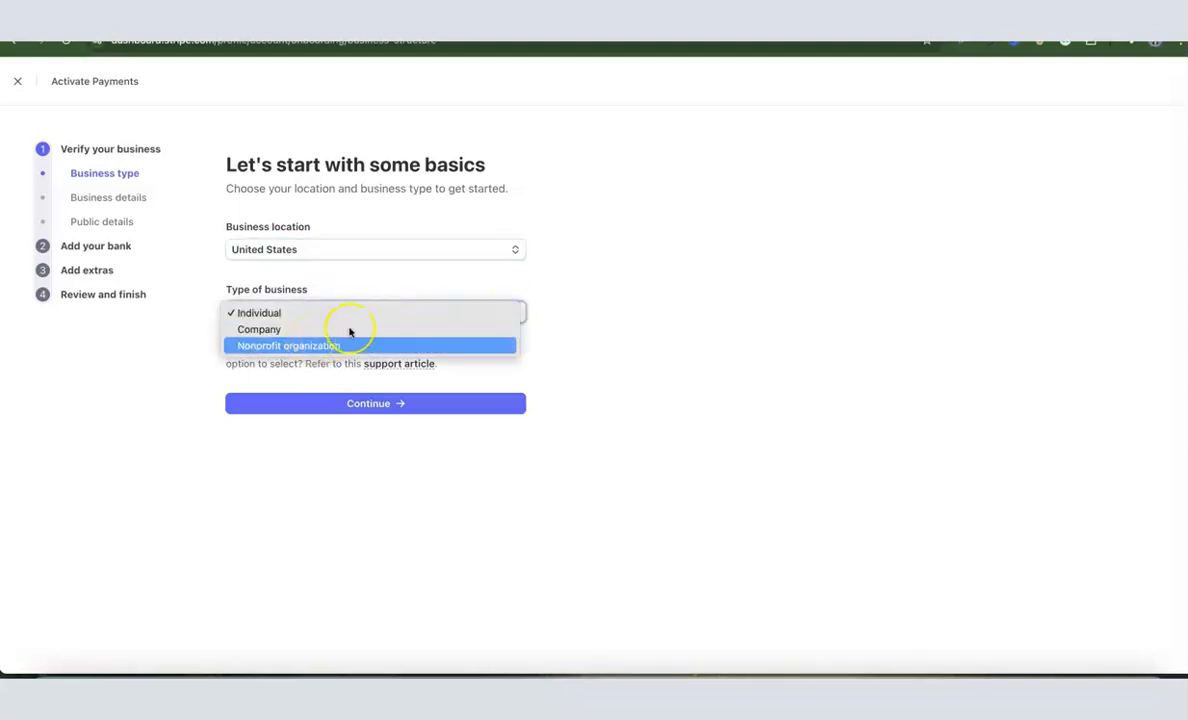
click(267, 331)
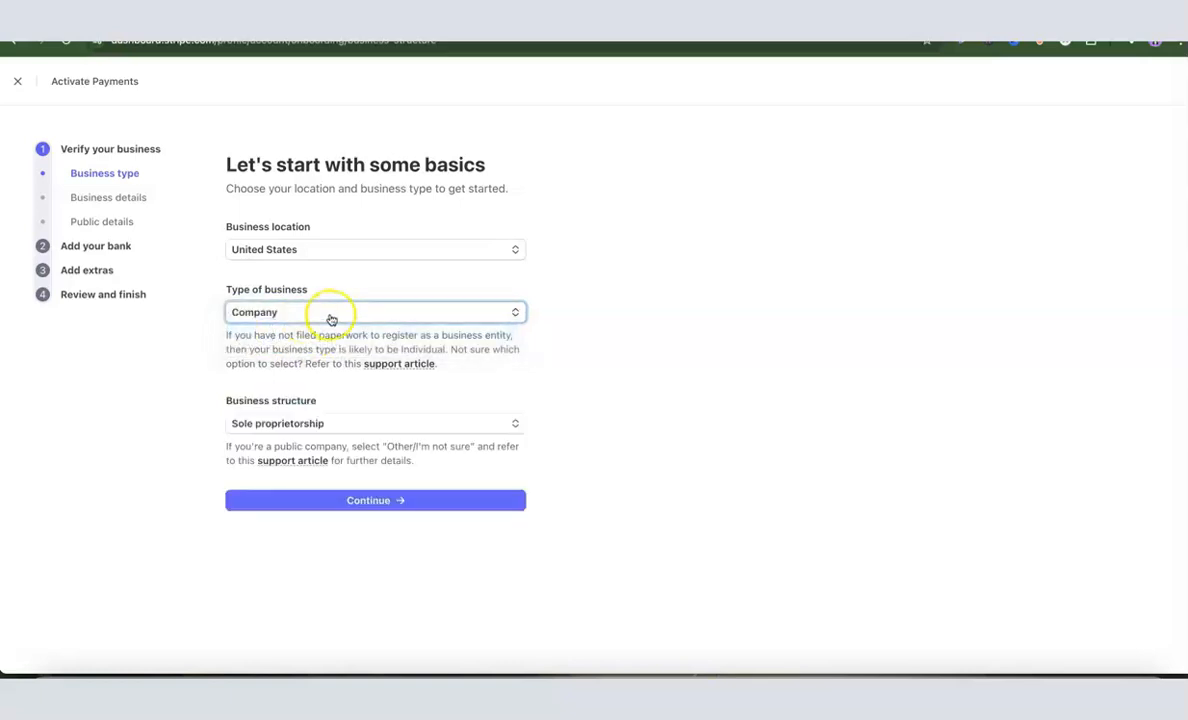
click(459, 426)
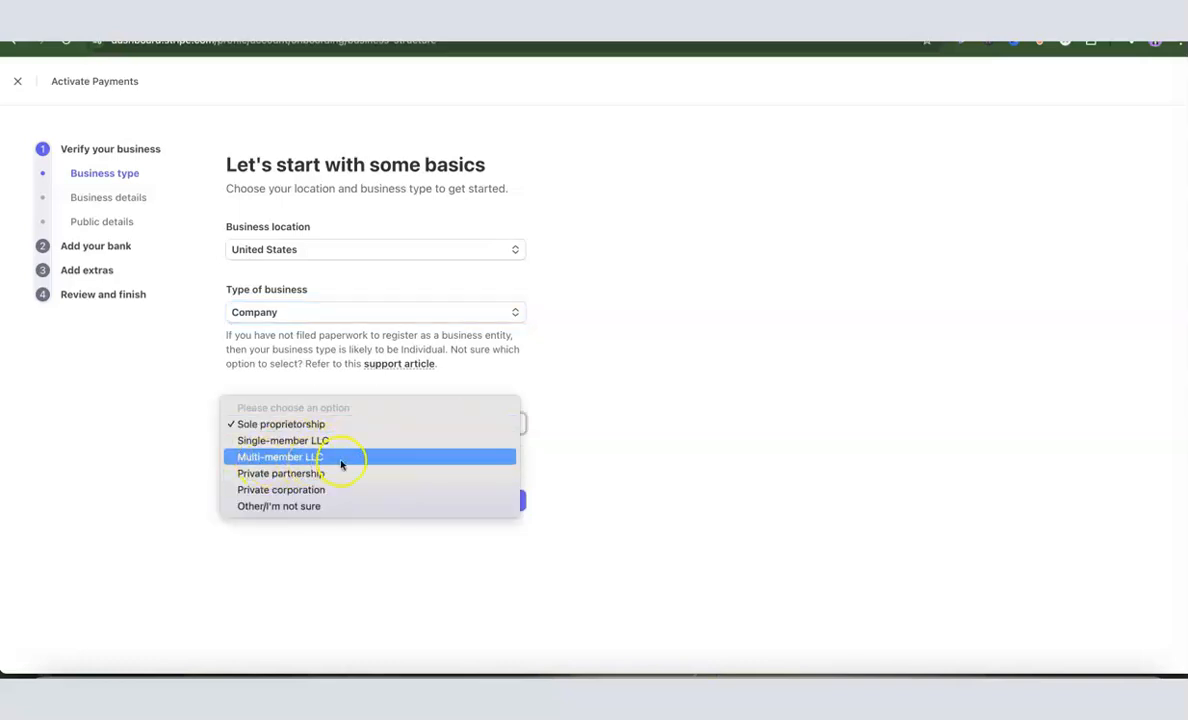
click(289, 440)
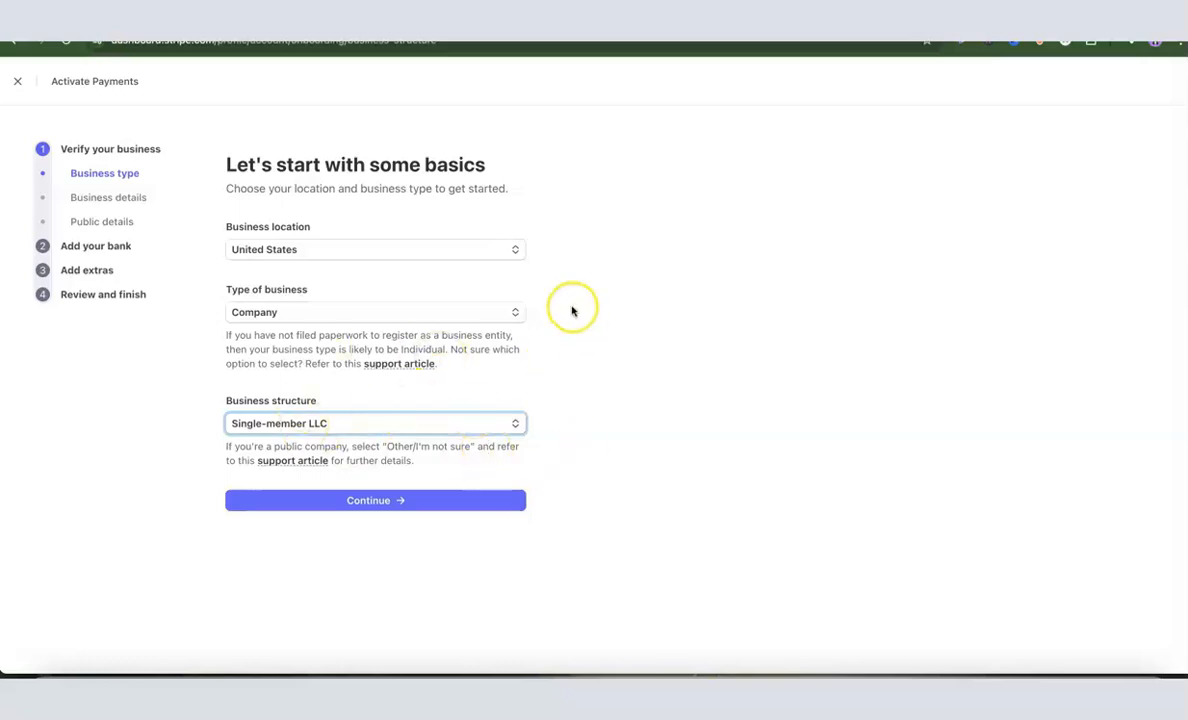
click(375, 500)
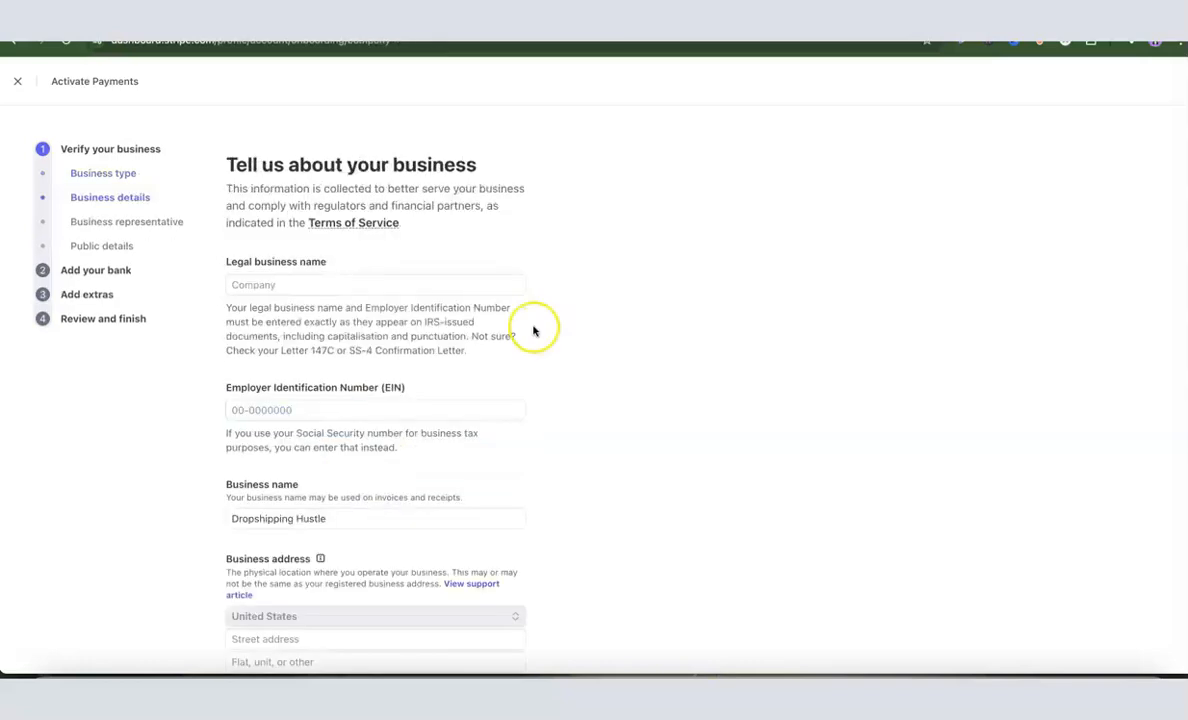
Step: Enter Dropshipping Hustle LLC as the legal business name
click(353, 286)
text(Dropshii)
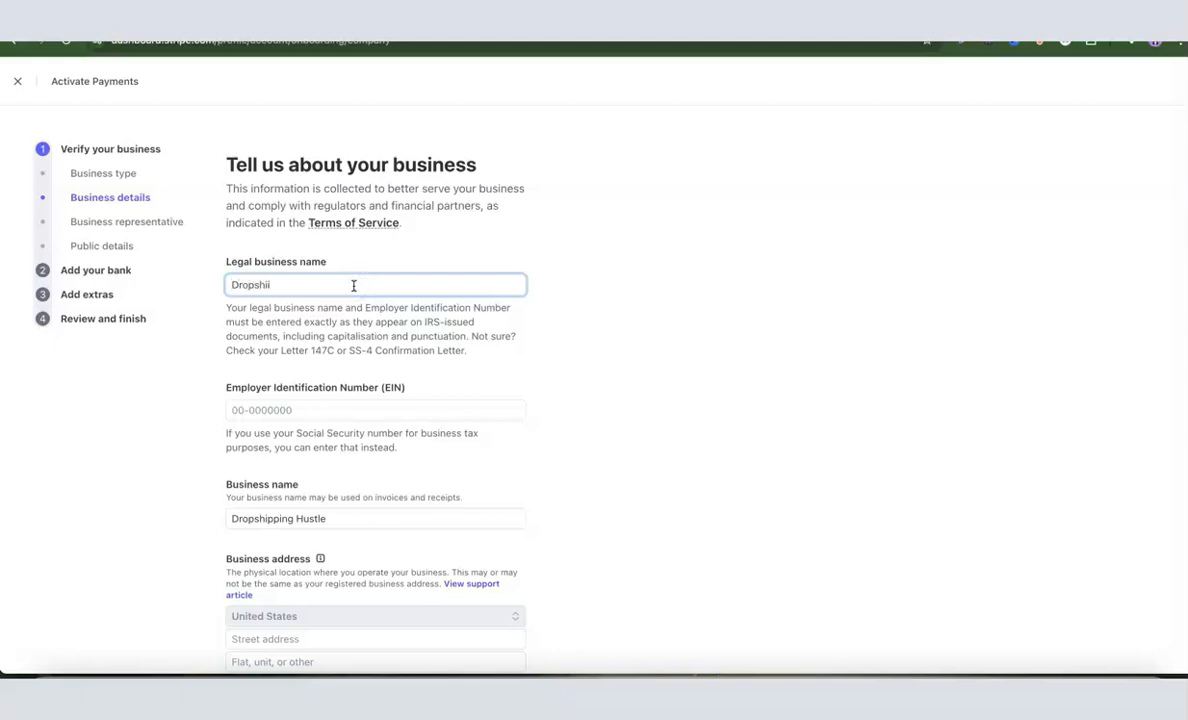
click(591, 281)
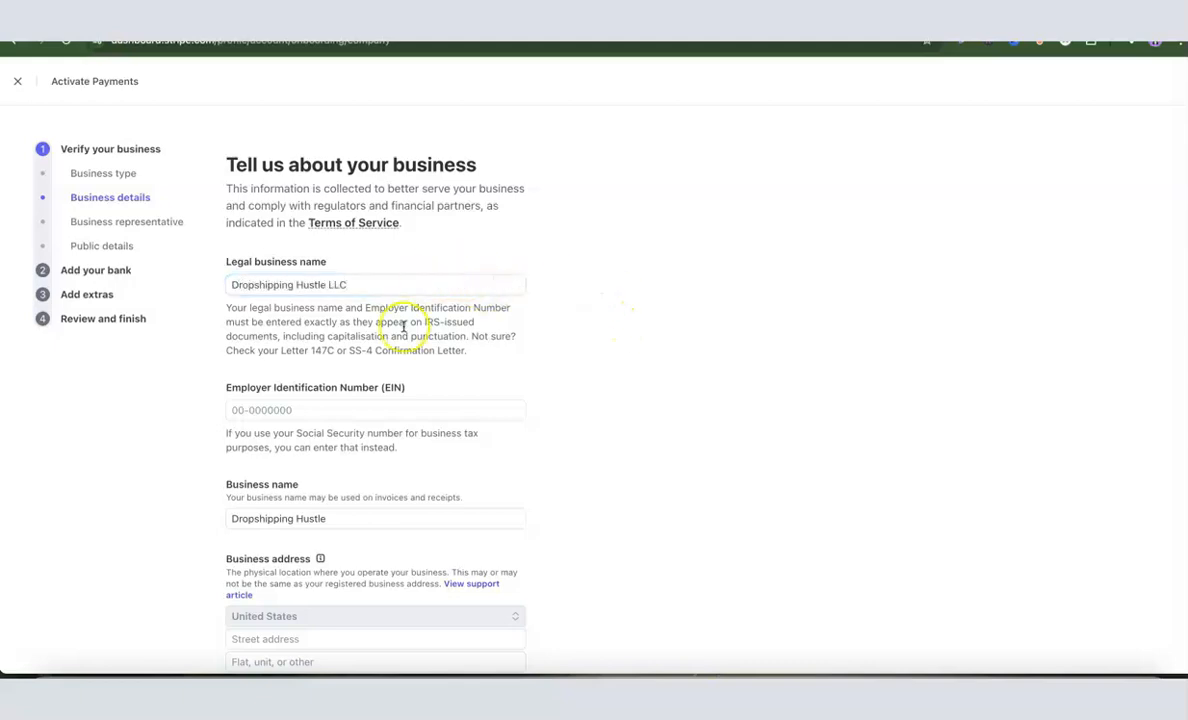
Step: Search the business industry options for ecommerce and clear the search
scroll(330, 328, down, 1)
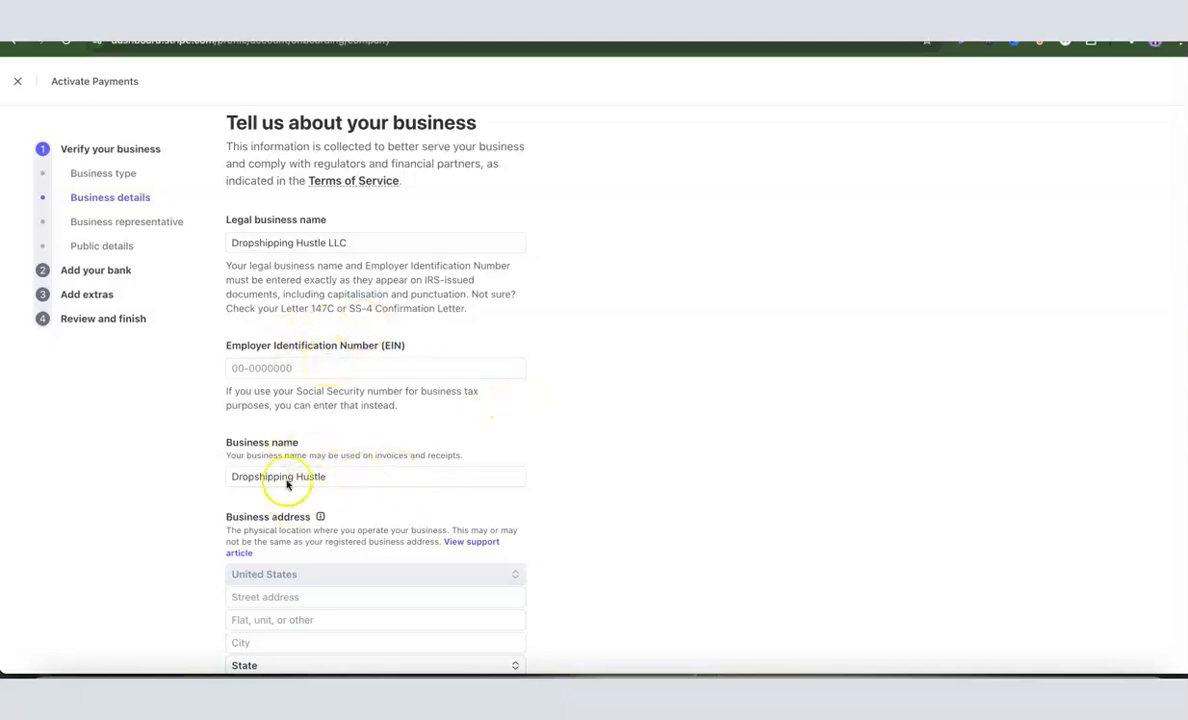
scroll(507, 430, down, 3)
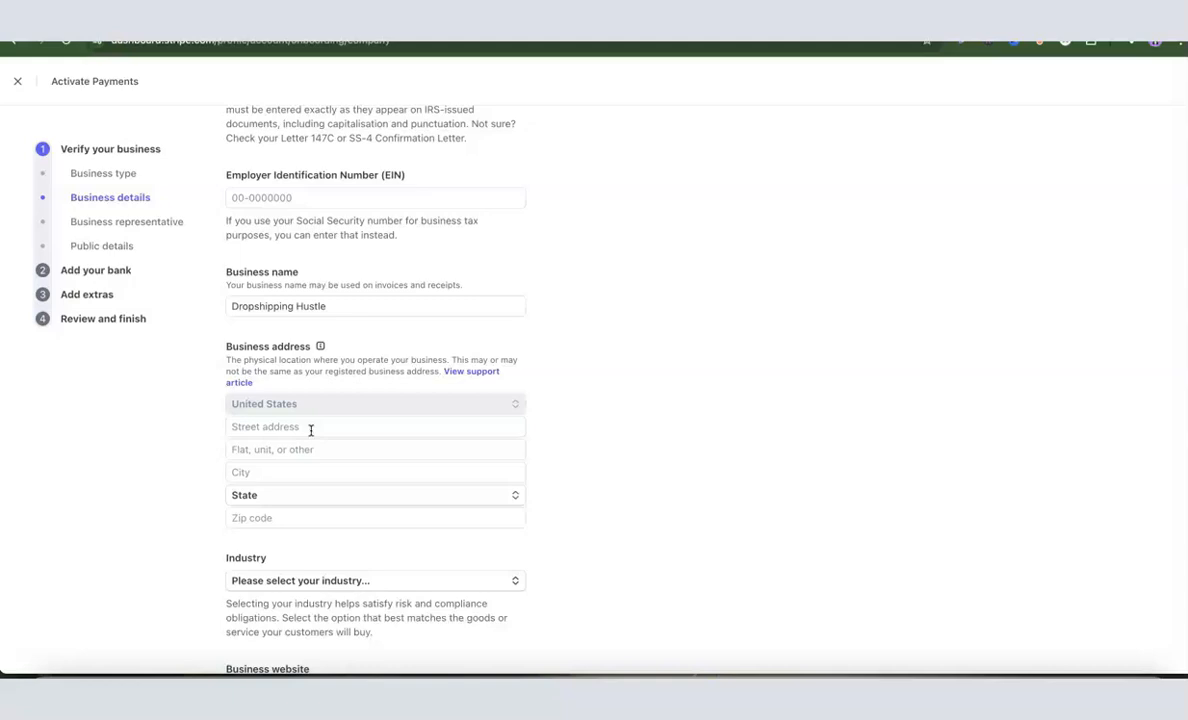
scroll(311, 431, down, 1)
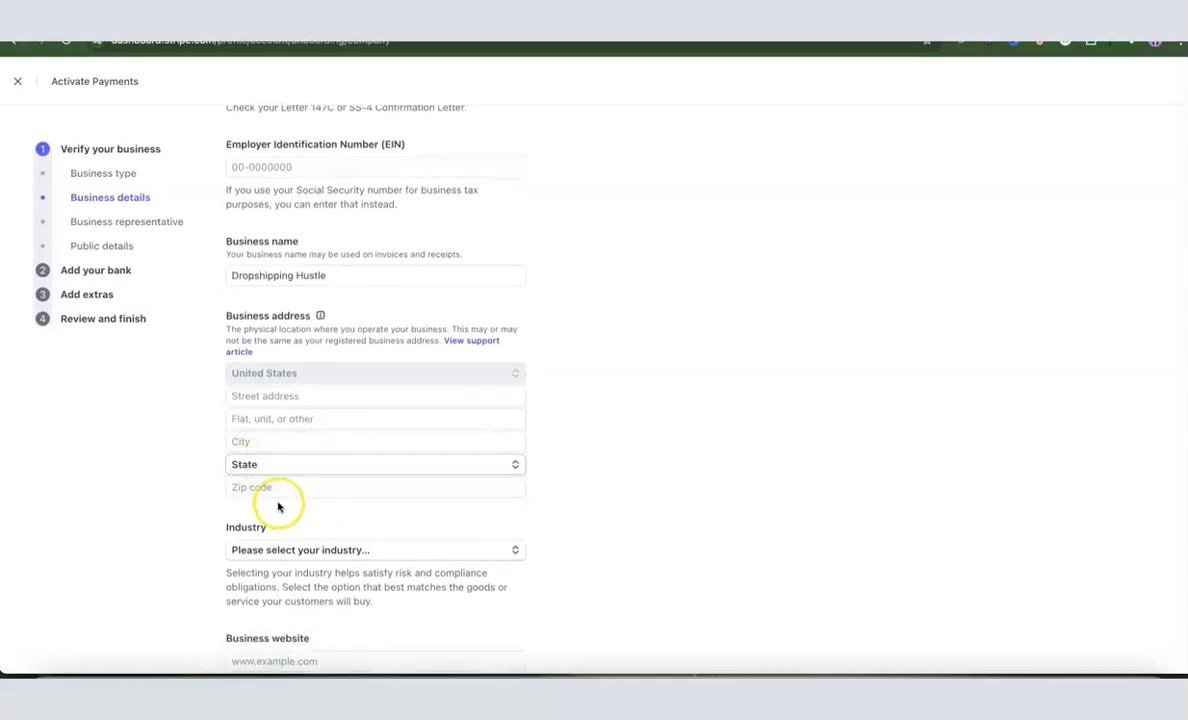
scroll(576, 450, down, 3)
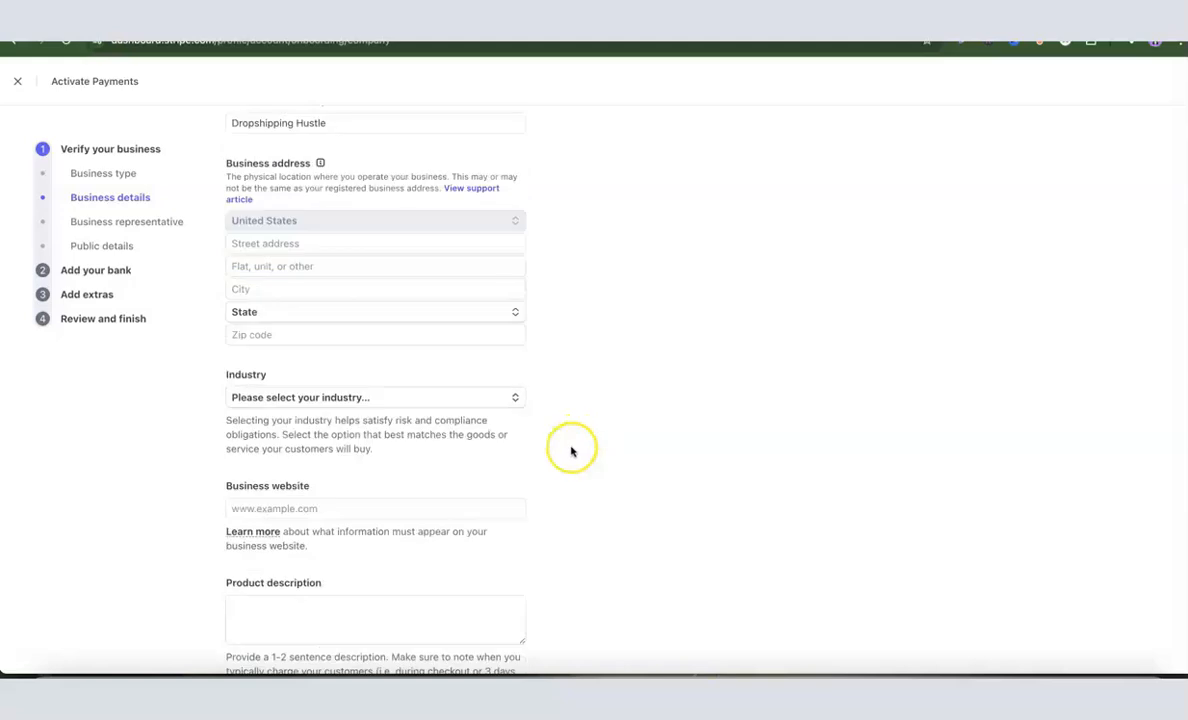
click(340, 400)
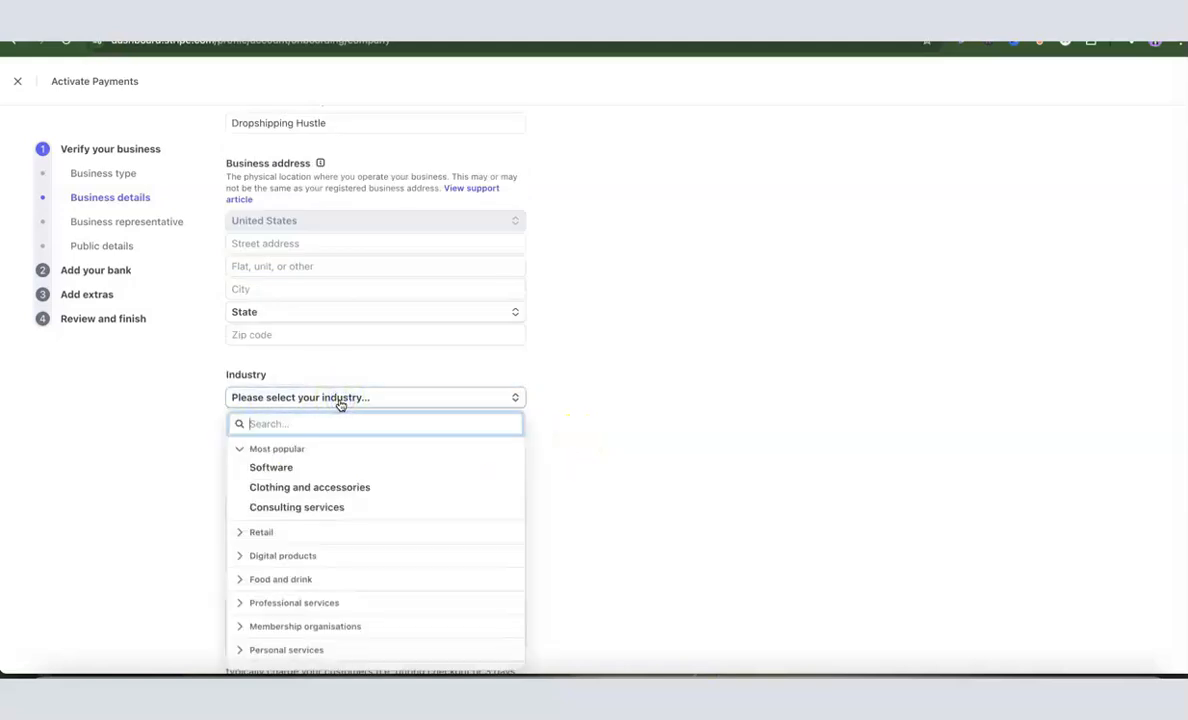
text(e)
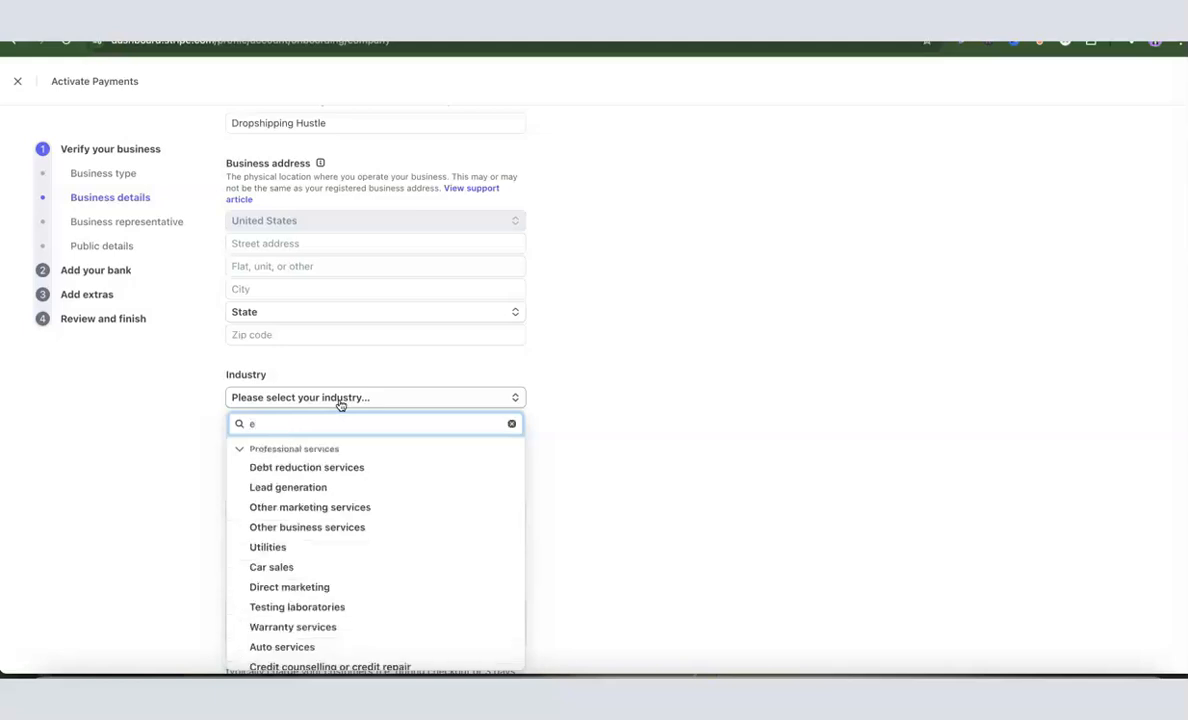
text(comme)
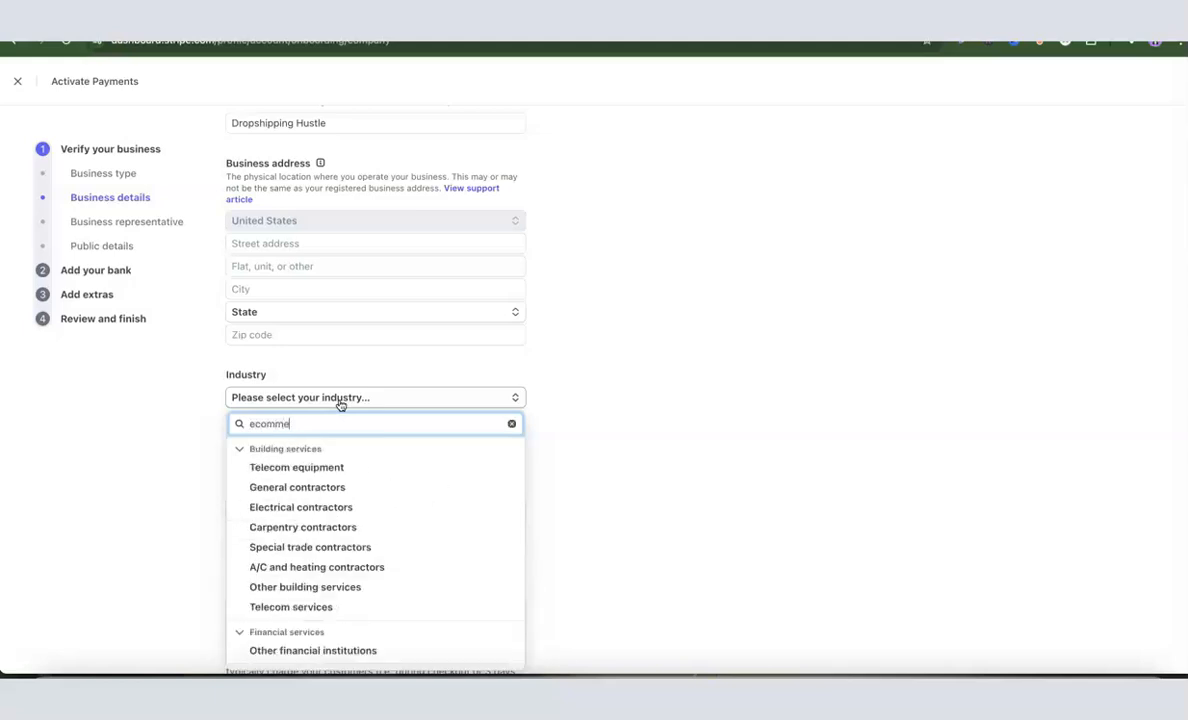
text(rce)
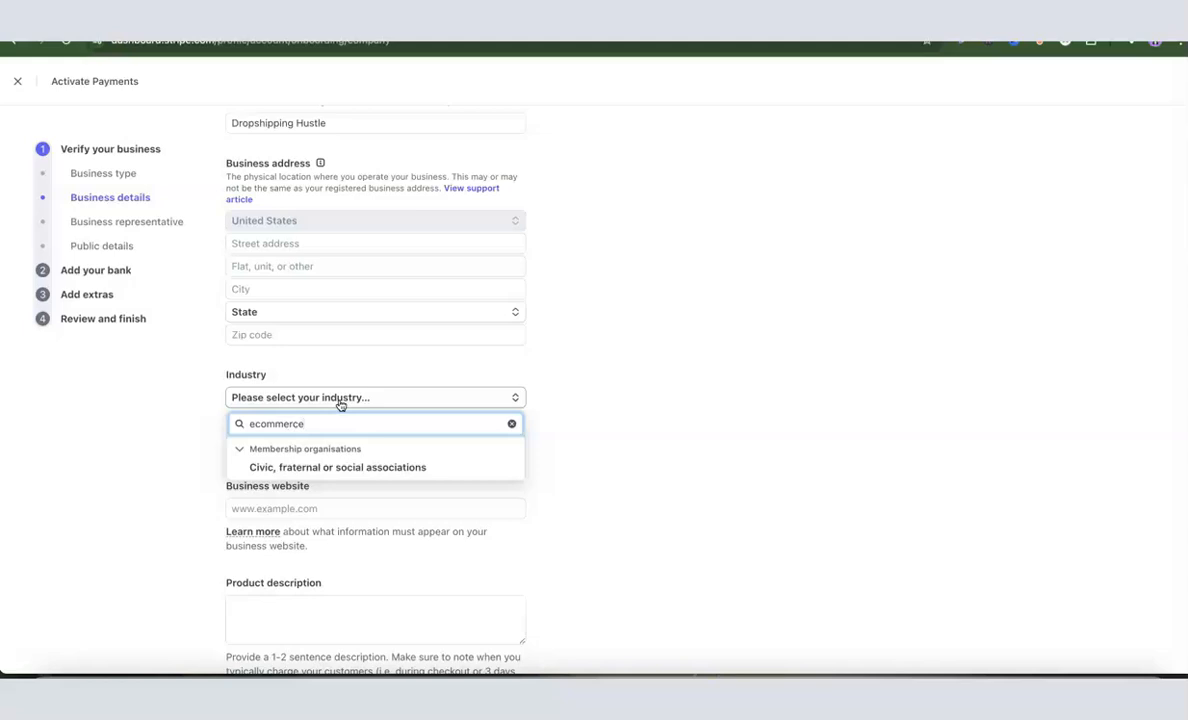
key(BackSpace)
key(BackSpace)
key(BackSpace)
key(BackSpace)
key(BackSpace)
key(BackSpace)
key(BackSpace)
key(BackSpace)
key(BackSpace)
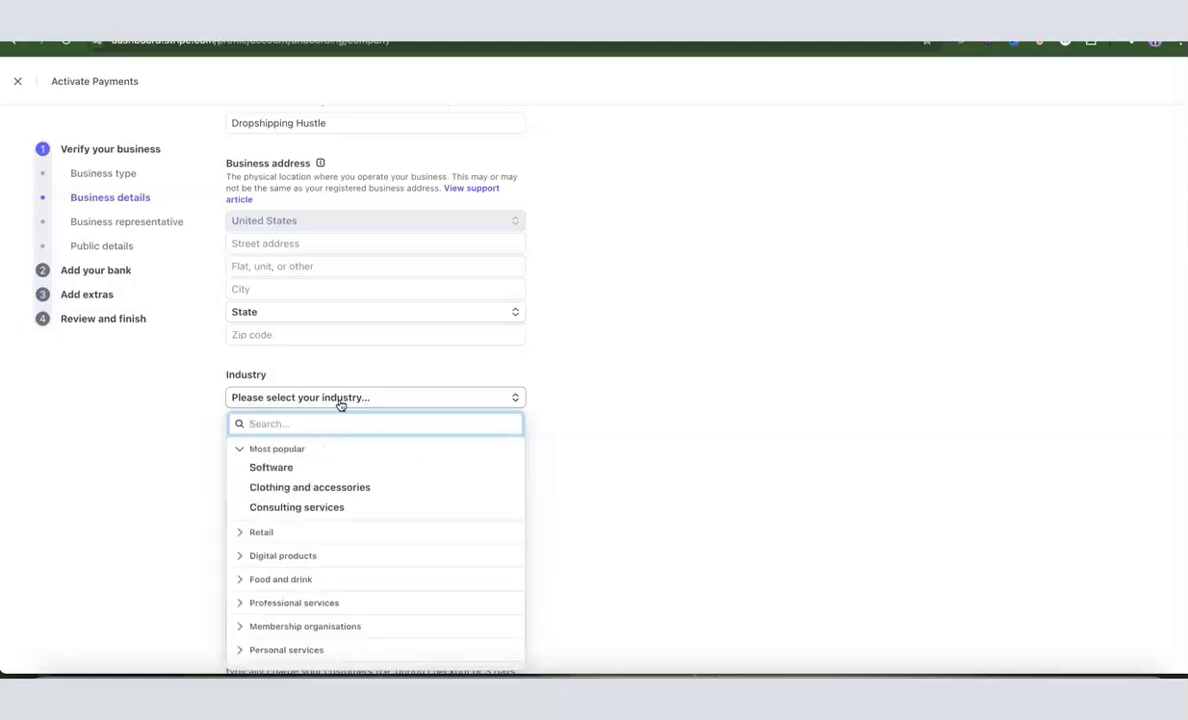
Step: Search the industry options for reta, then clear the search and close the list with no industry chosen
text(reta)
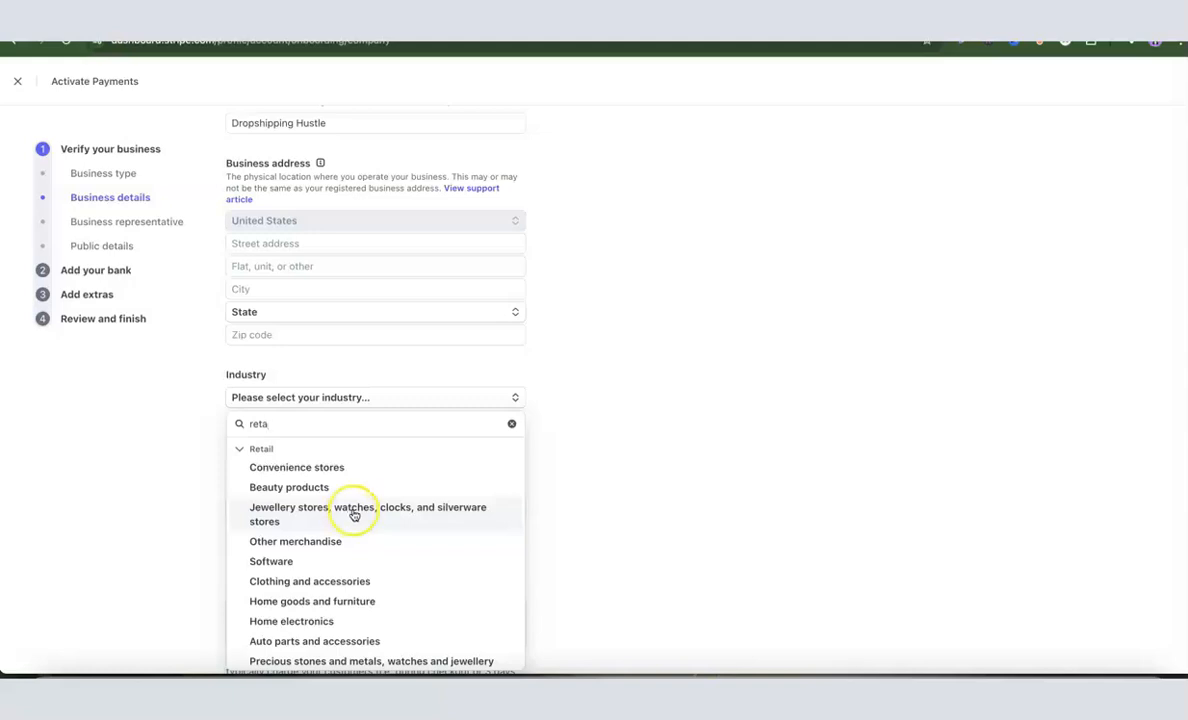
double_click(341, 423)
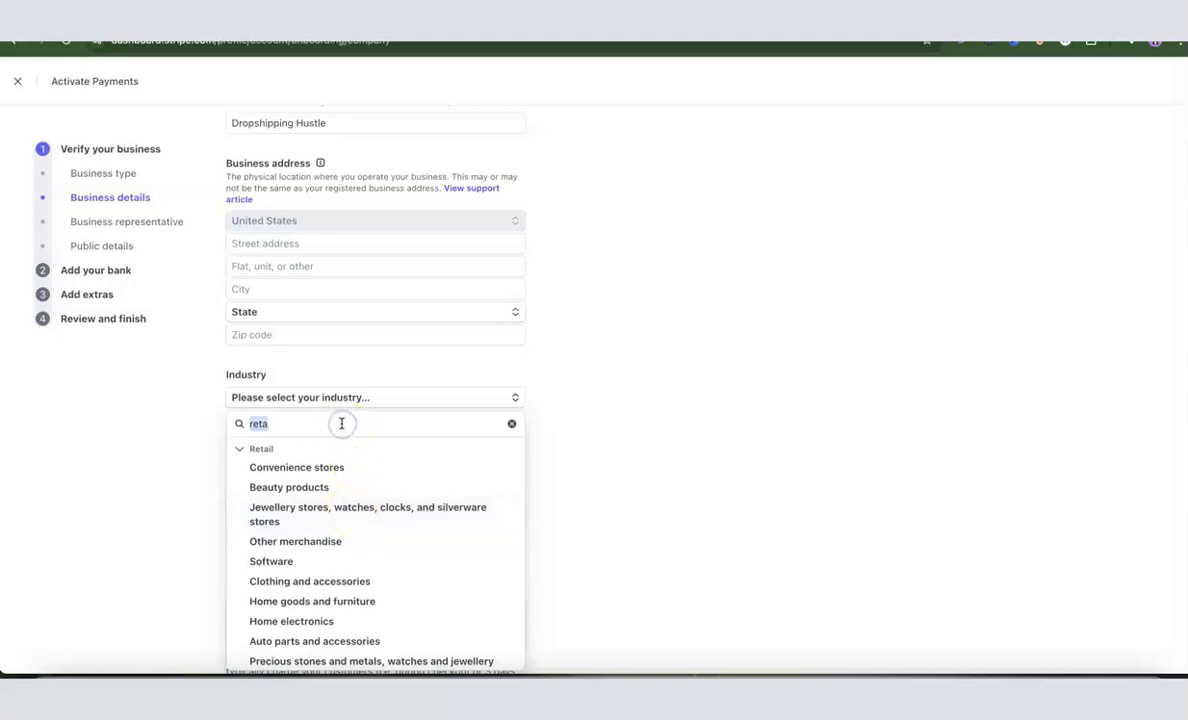
key(BackSpace)
click(573, 421)
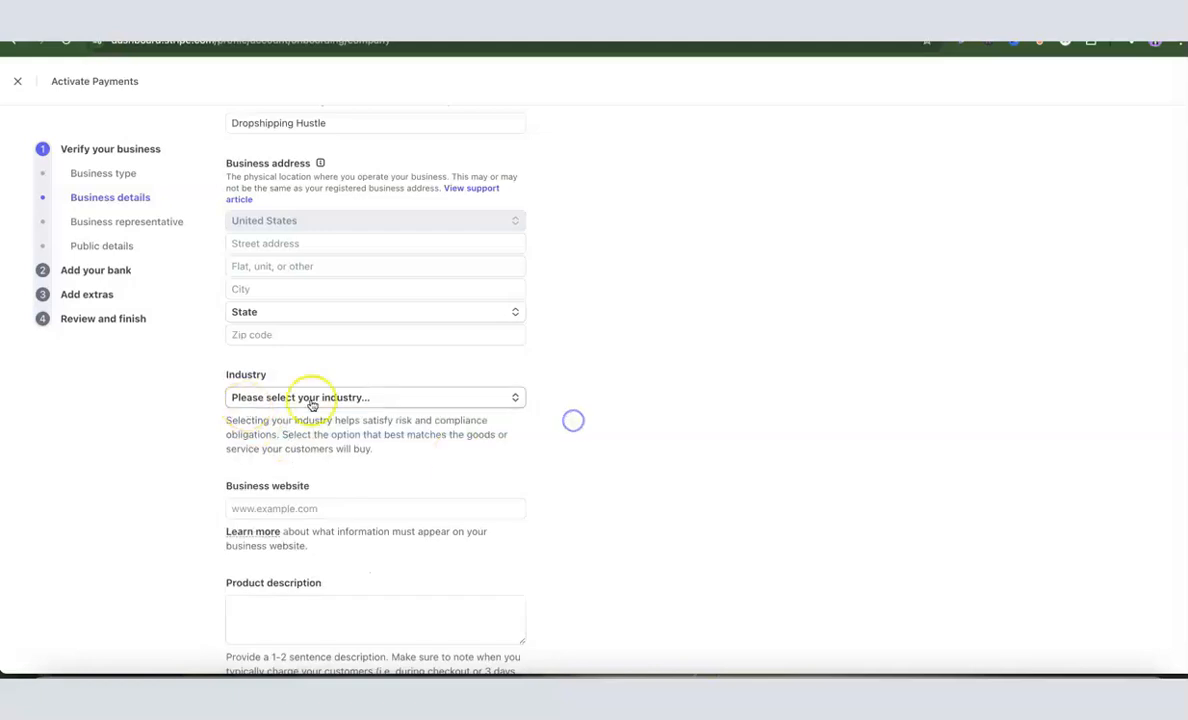
Step: Review the business details form and continue to the business representative's personal details
scroll(330, 400, down, 1)
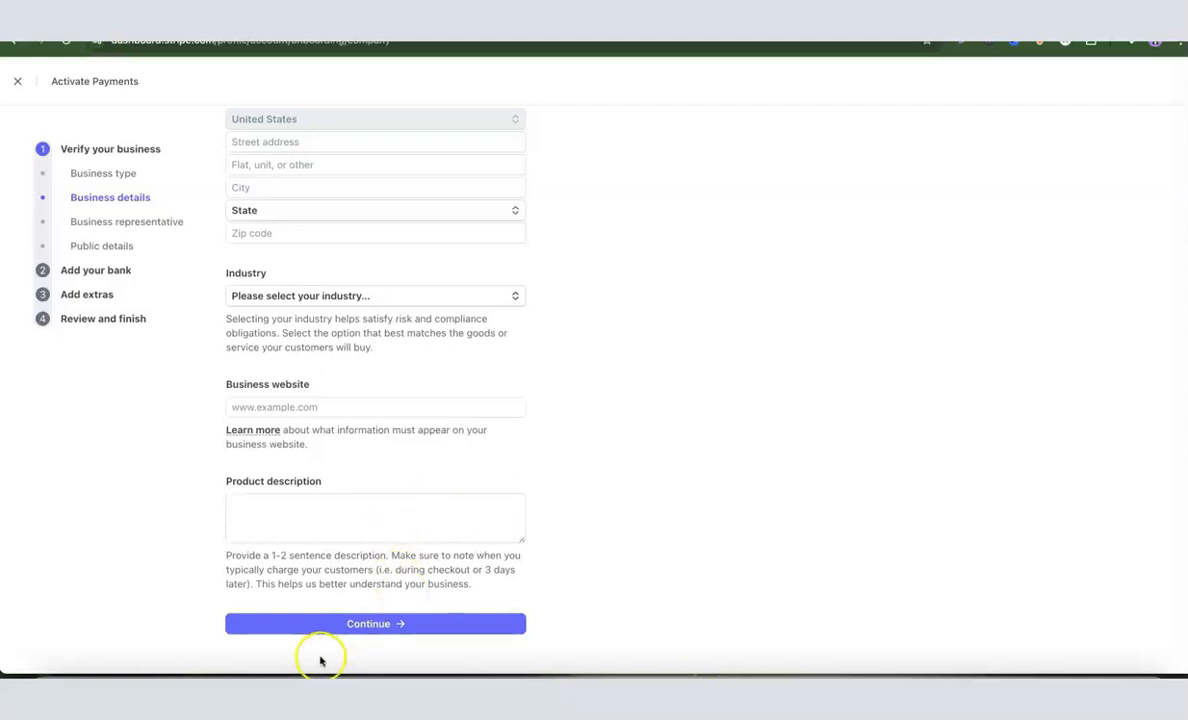
scroll(461, 535, up, 5)
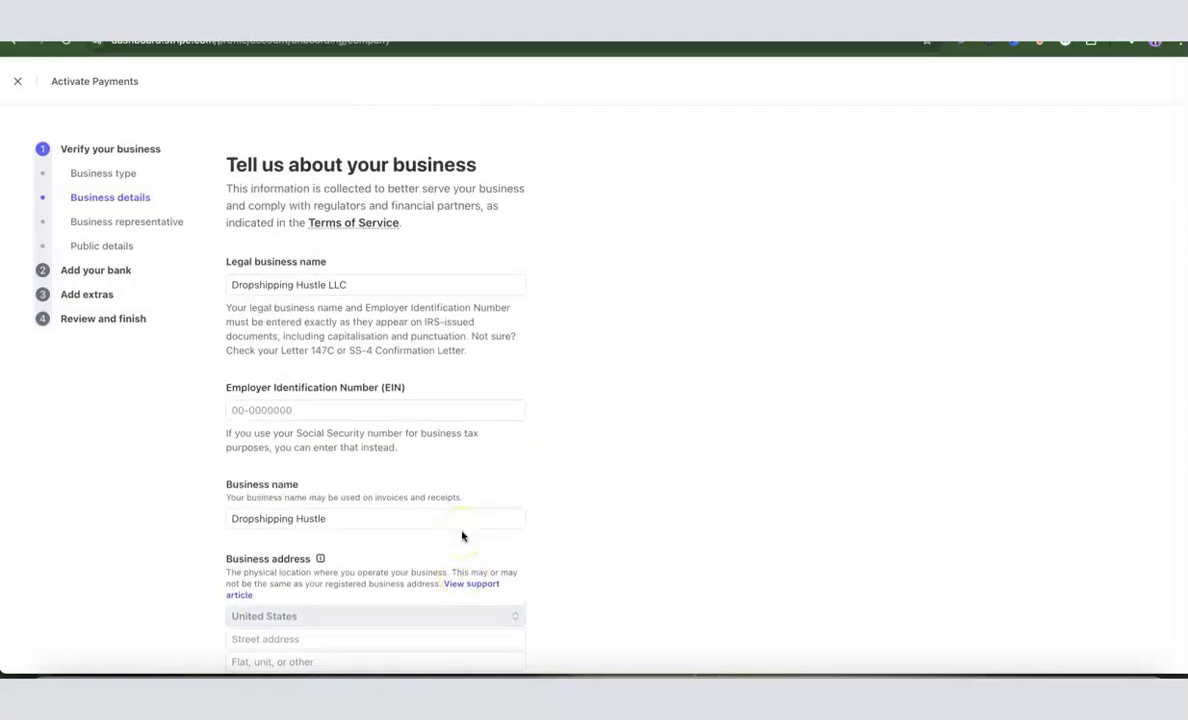
scroll(459, 495, down, 5)
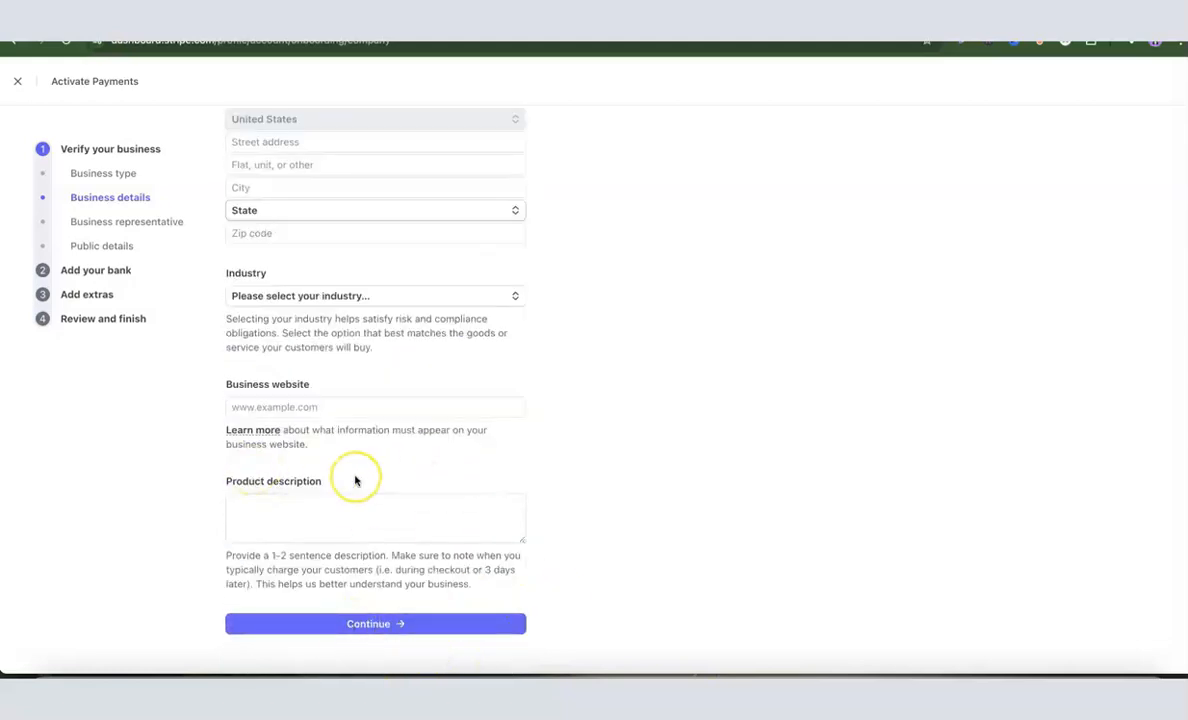
click(401, 624)
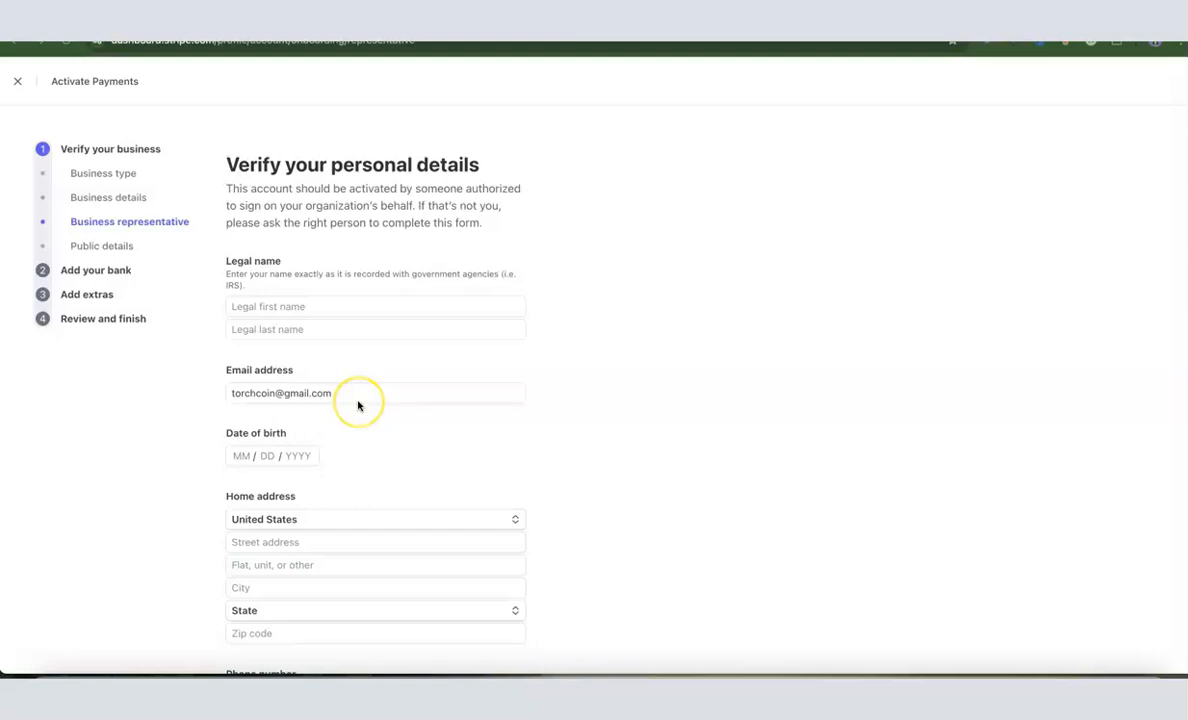
Step: Review the personal details form, keeping United States as the home address country and US as the phone country code
scroll(358, 405, down, 1)
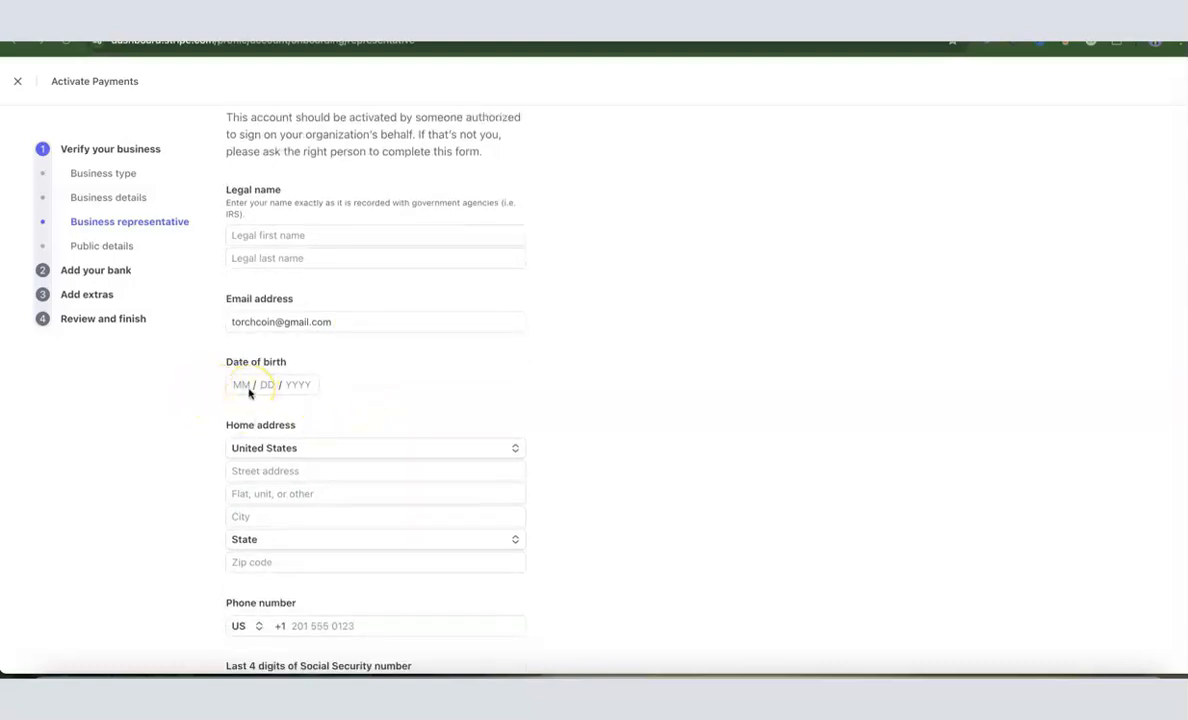
scroll(249, 392, down, 1)
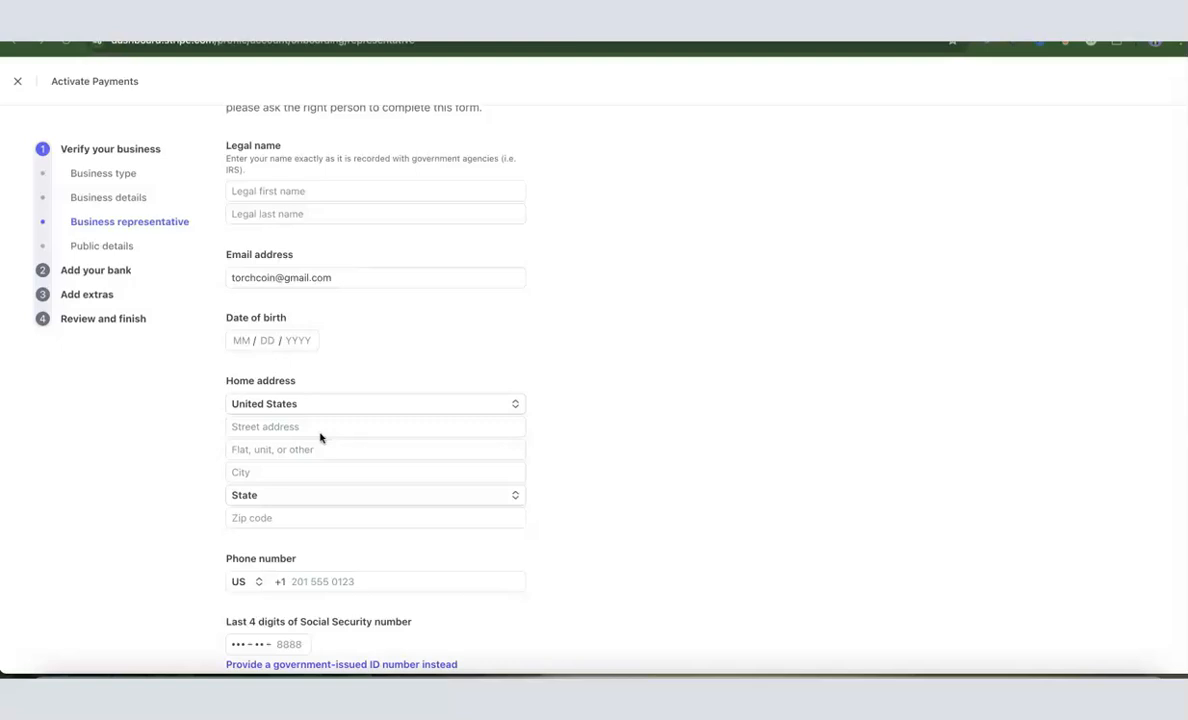
click(517, 404)
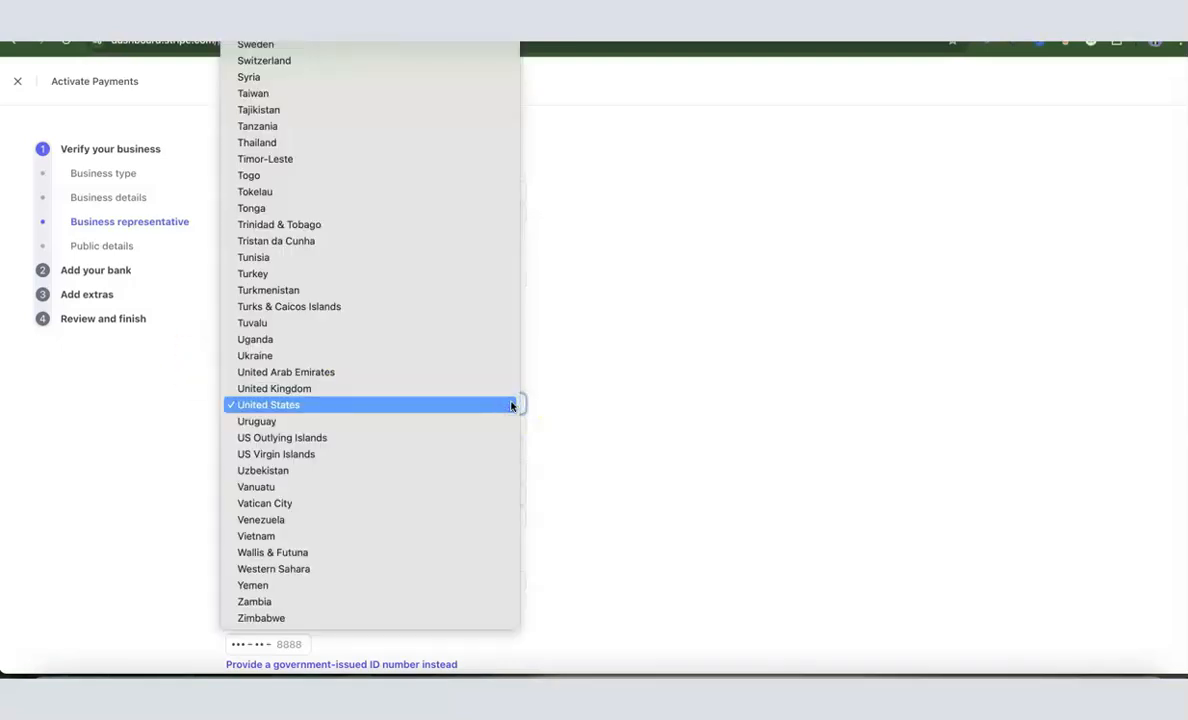
click(550, 402)
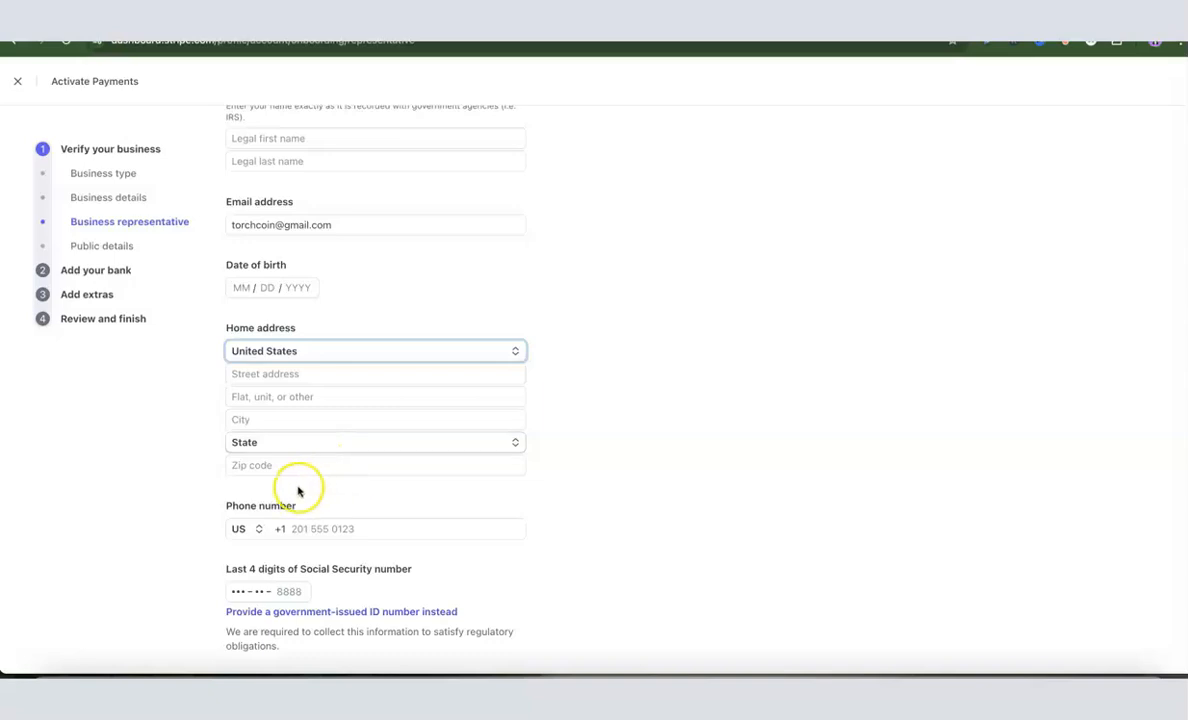
scroll(680, 393, down, 2)
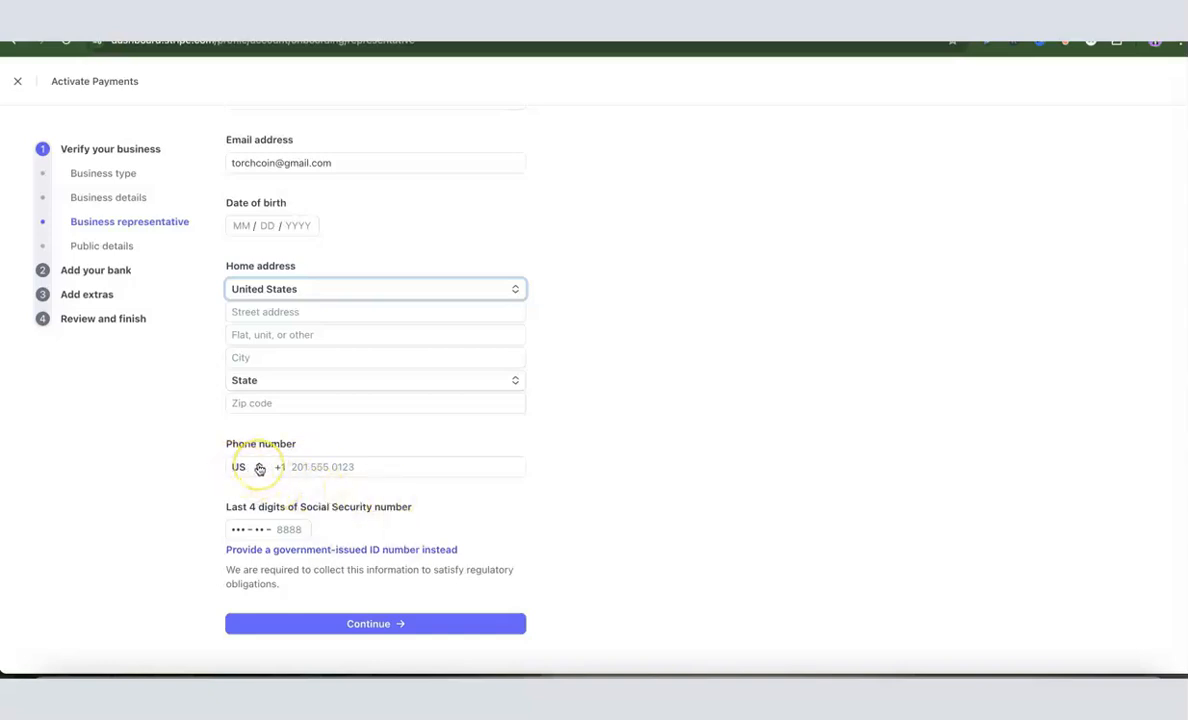
click(255, 468)
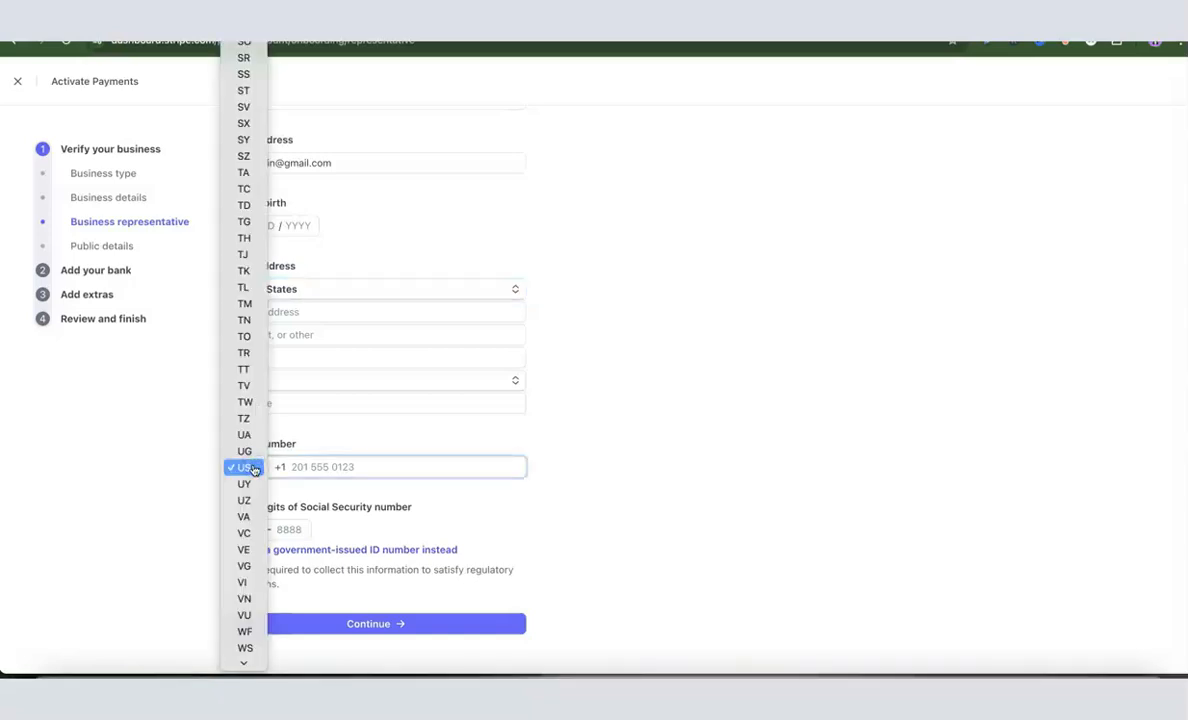
click(254, 469)
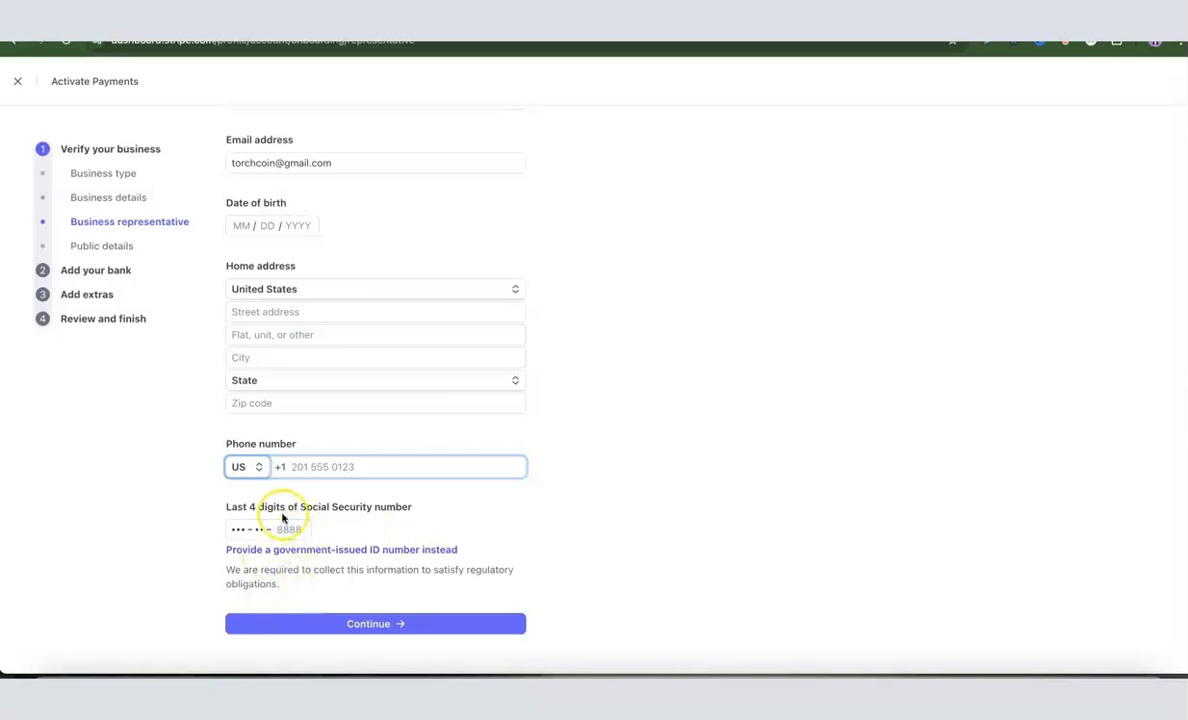
Step: Switch the identity check from the last 4 Social Security digits to a government-issued ID number, keeping US as its country
scroll(380, 506, up, 1)
scroll(380, 506, up, 5)
scroll(368, 496, right, 1)
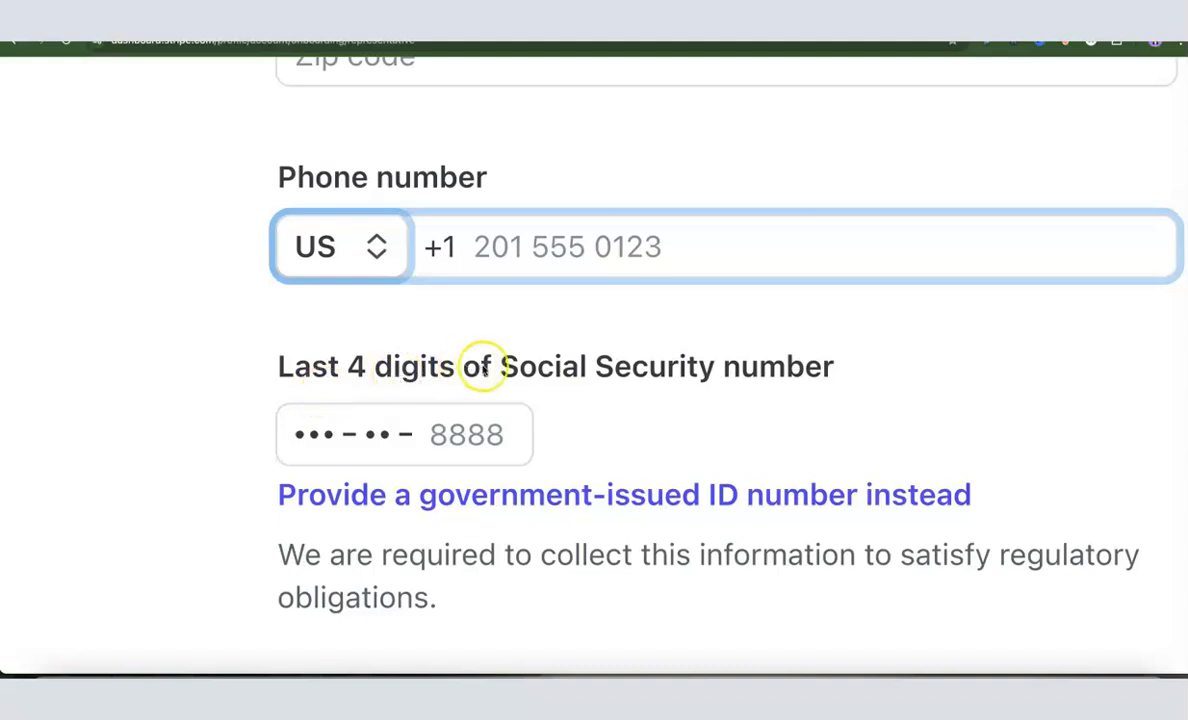
scroll(787, 345, right, 2)
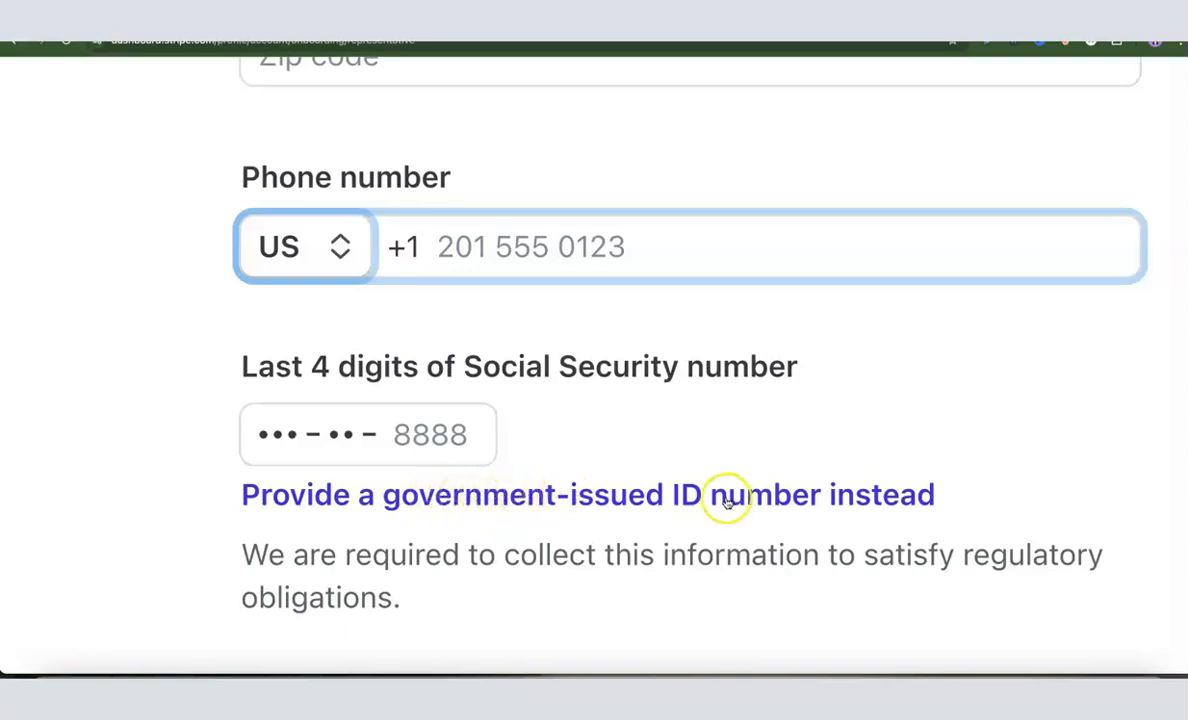
click(474, 494)
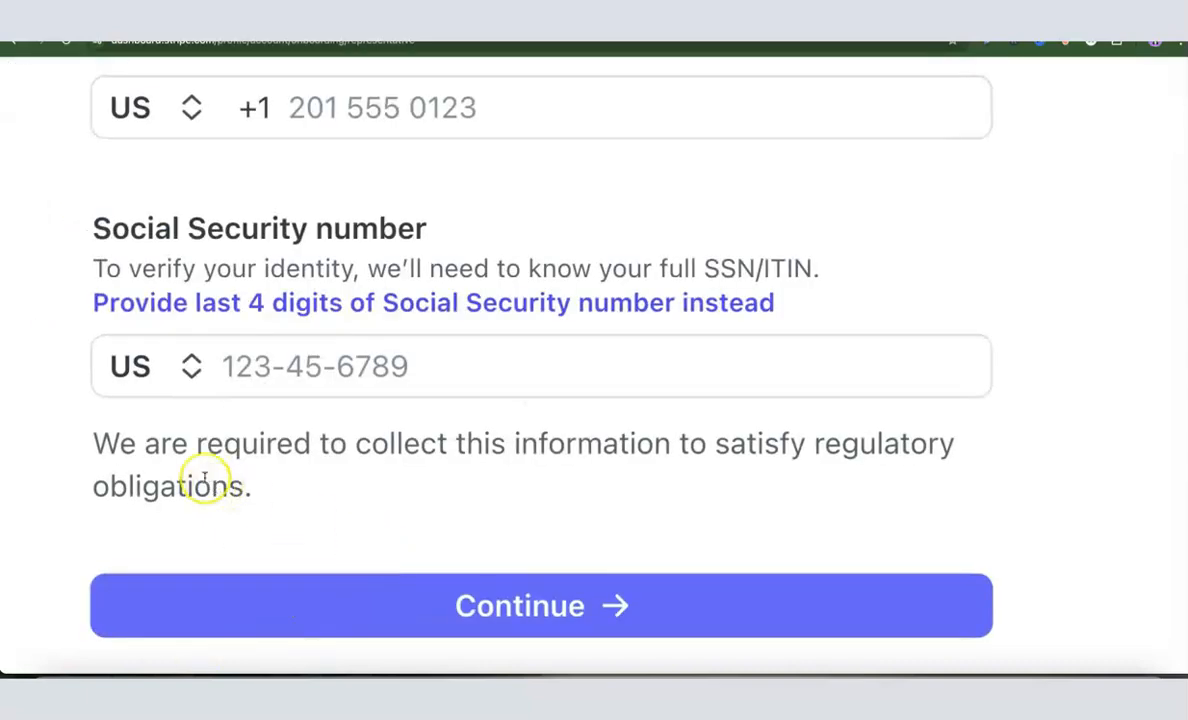
click(188, 369)
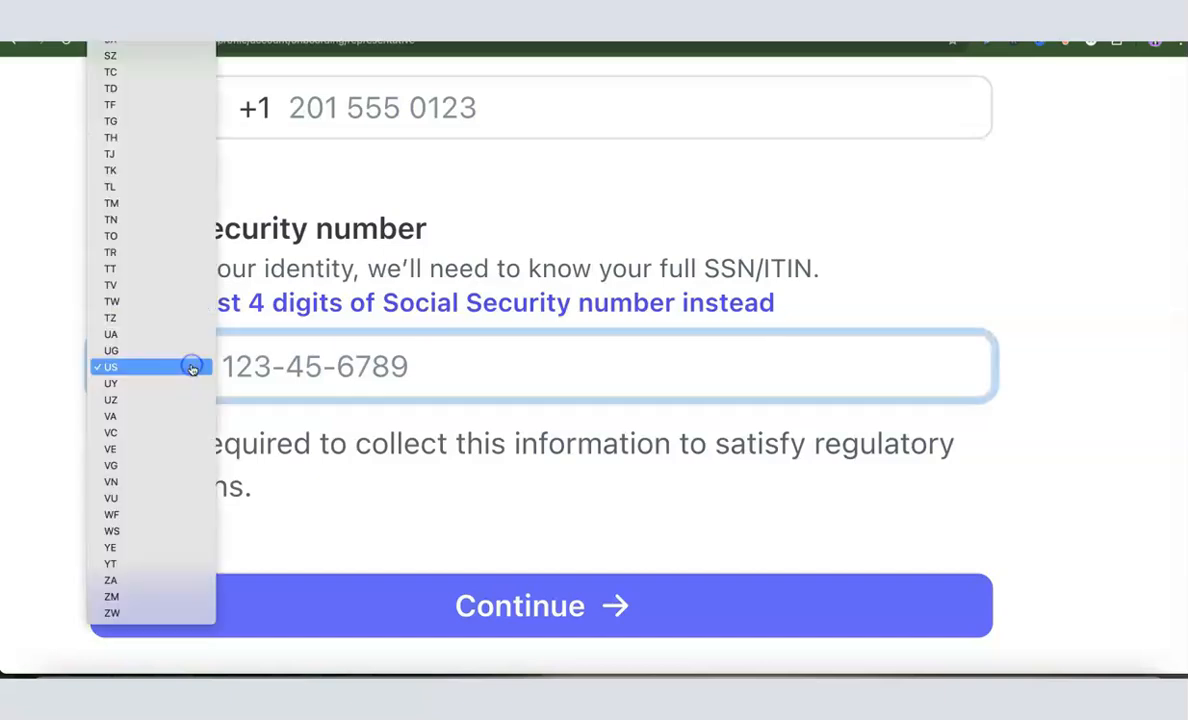
scroll(120, 381, up, 10)
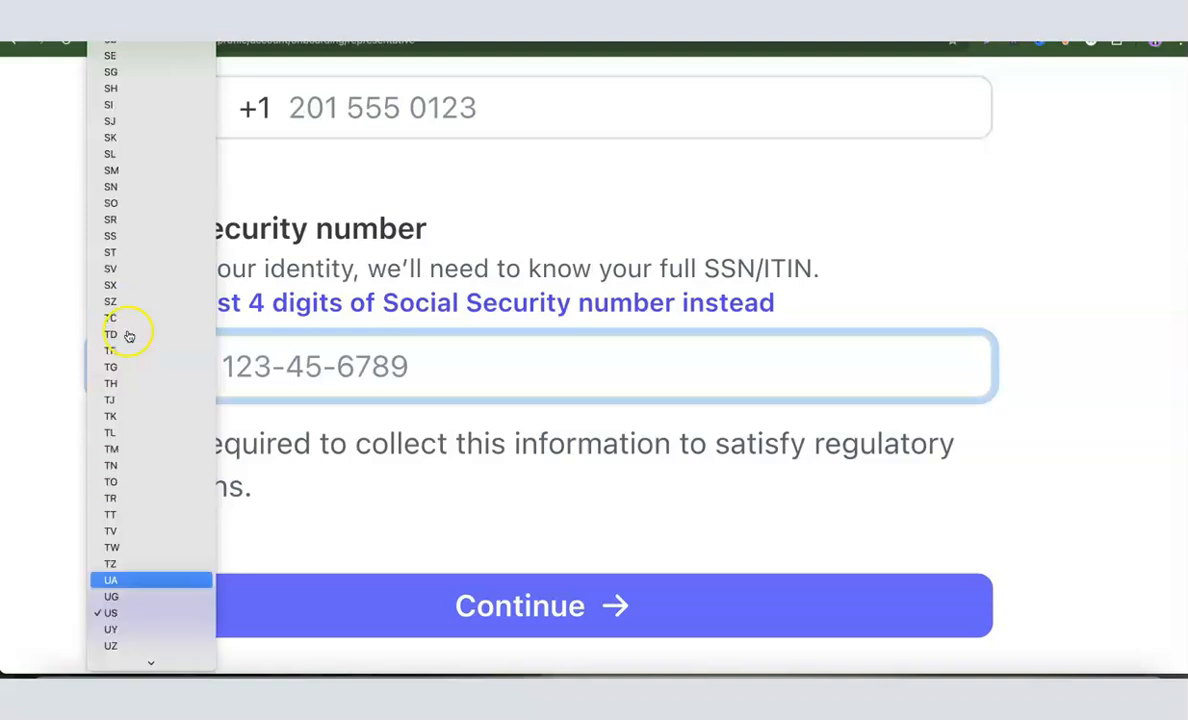
scroll(128, 298, down, 10)
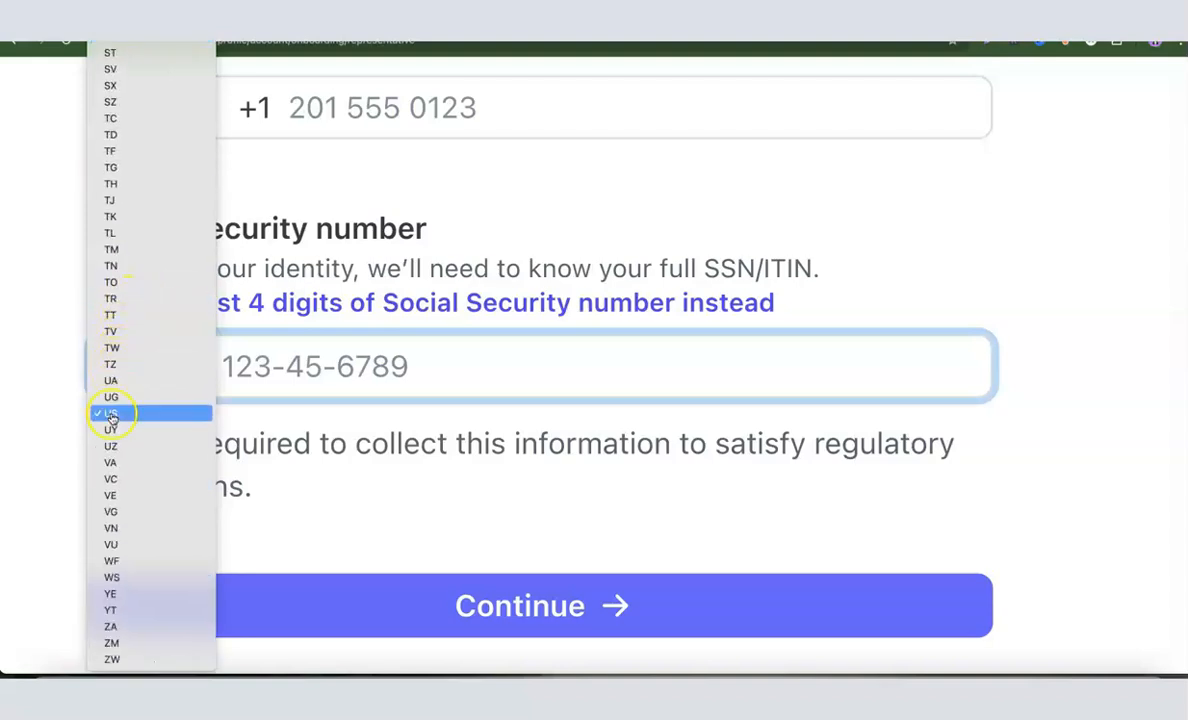
click(113, 412)
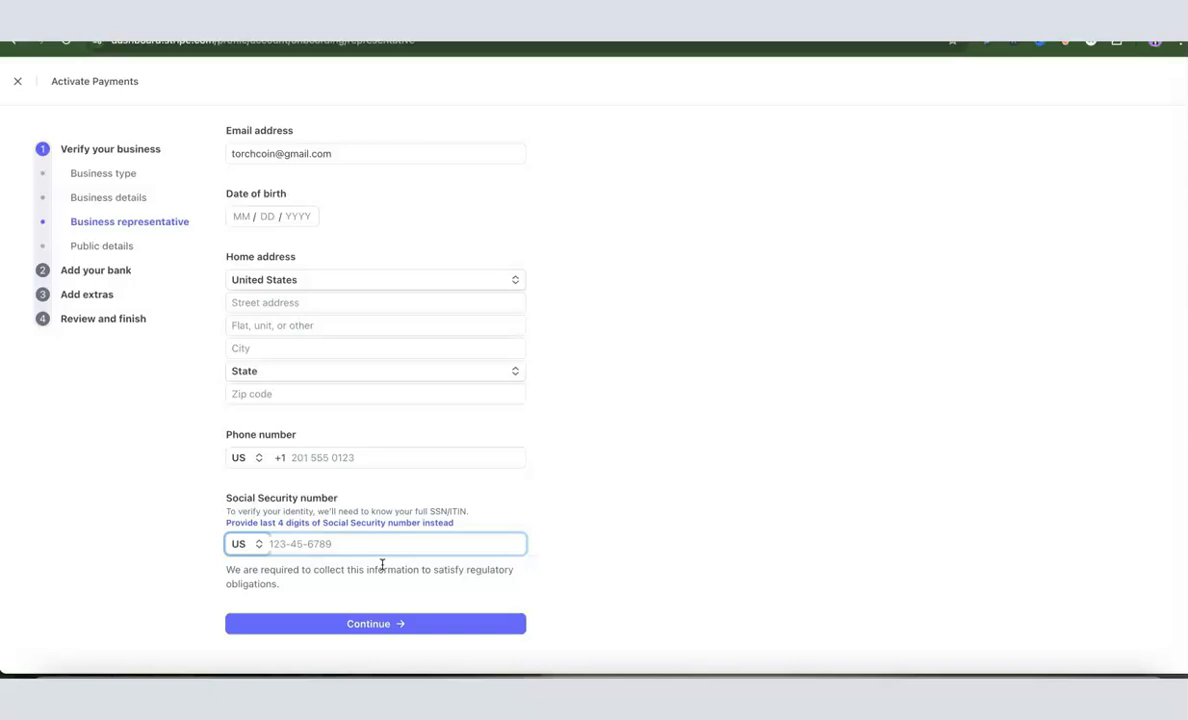
click(218, 574)
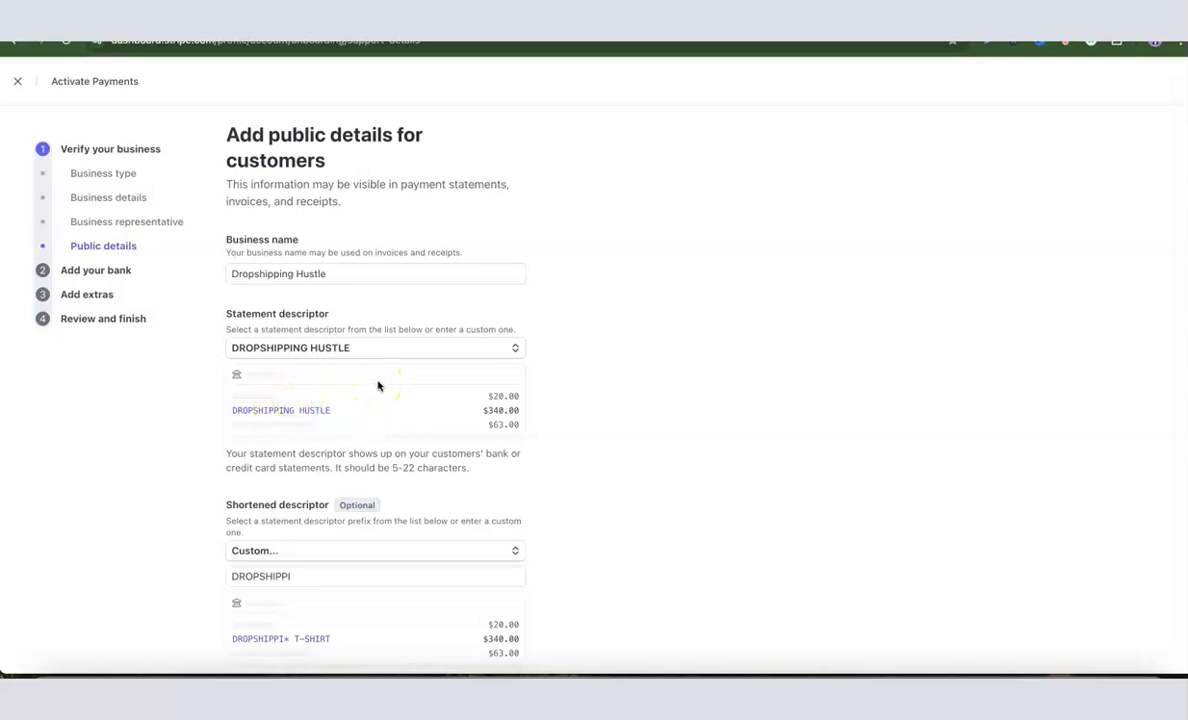
Step: Examine the public details for customers, including the statement descriptor, shortened descriptor, support phone number and support address
scroll(376, 384, down, 1)
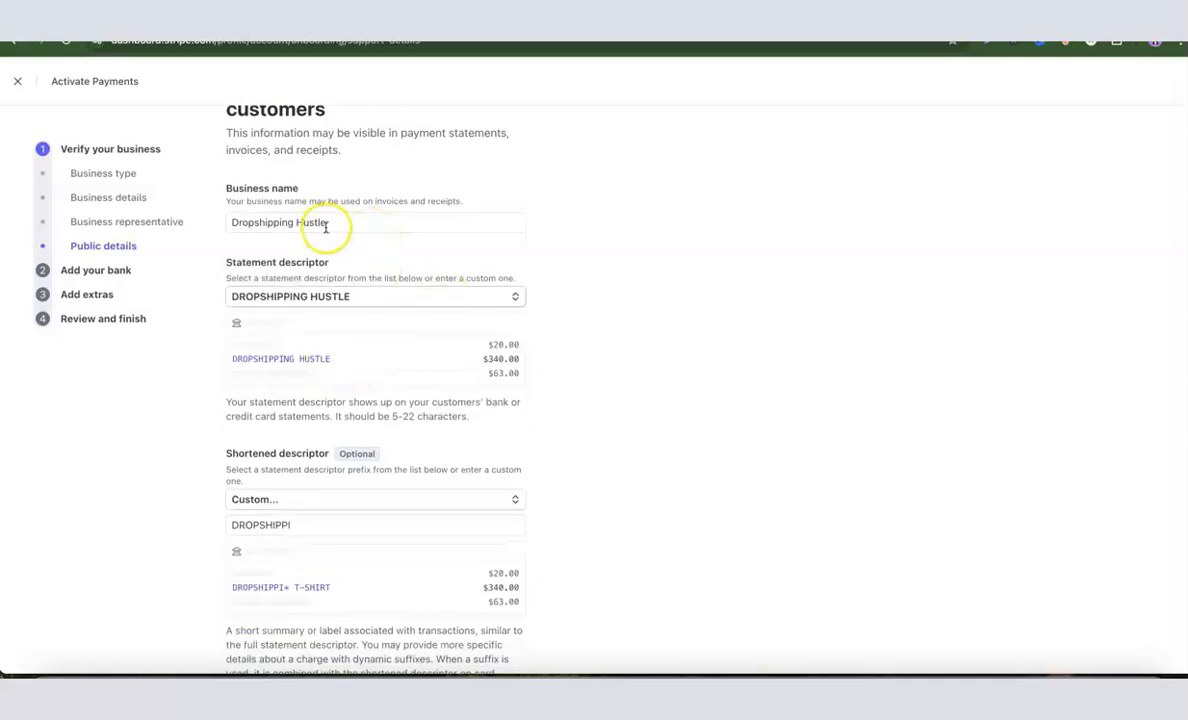
scroll(373, 298, down, 1)
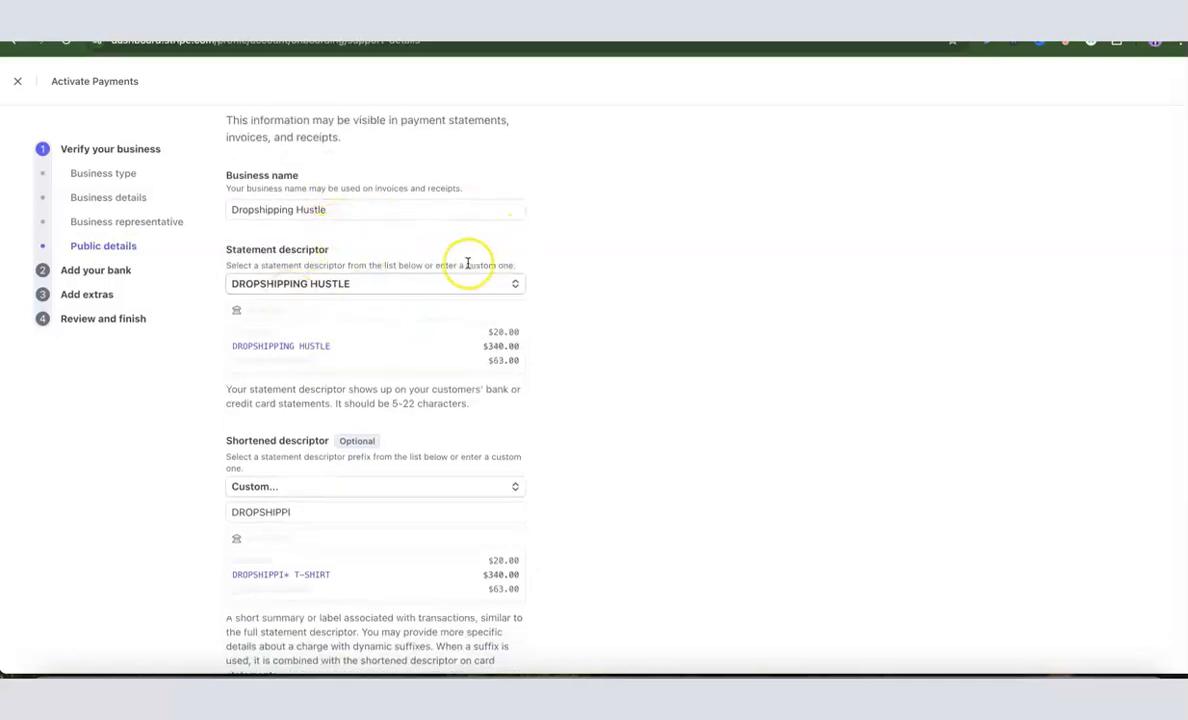
scroll(365, 407, down, 2)
click(300, 407)
scroll(292, 371, down, 4)
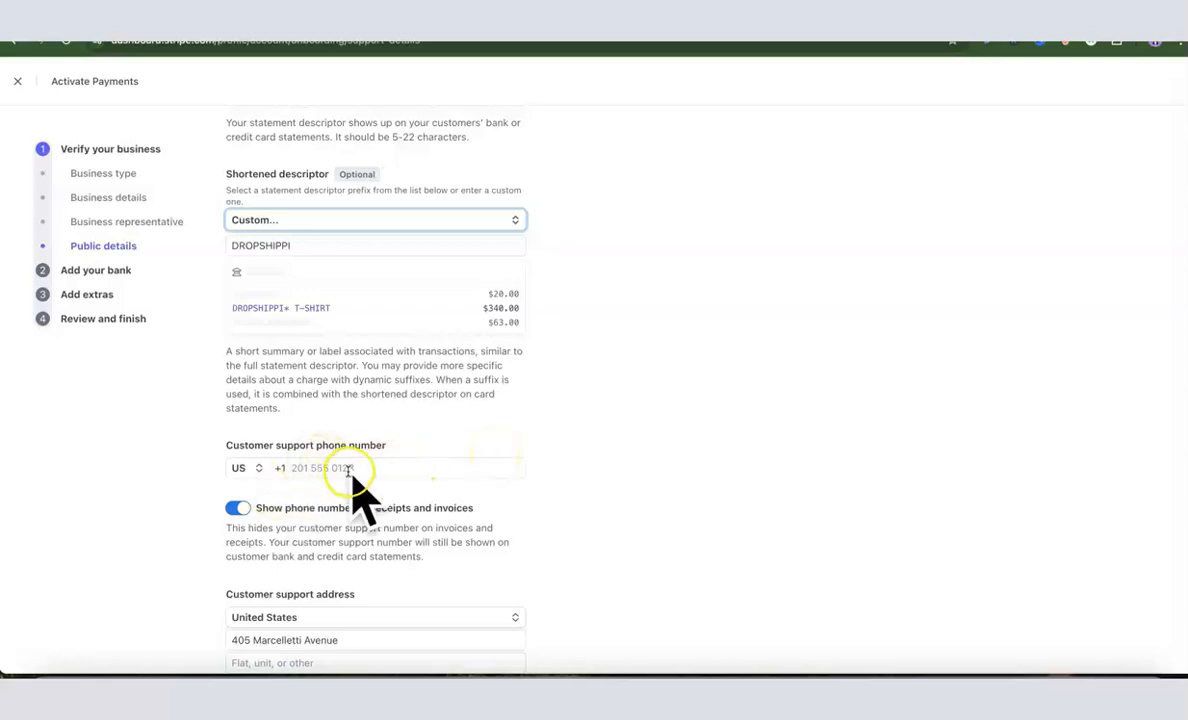
scroll(415, 458, down, 1)
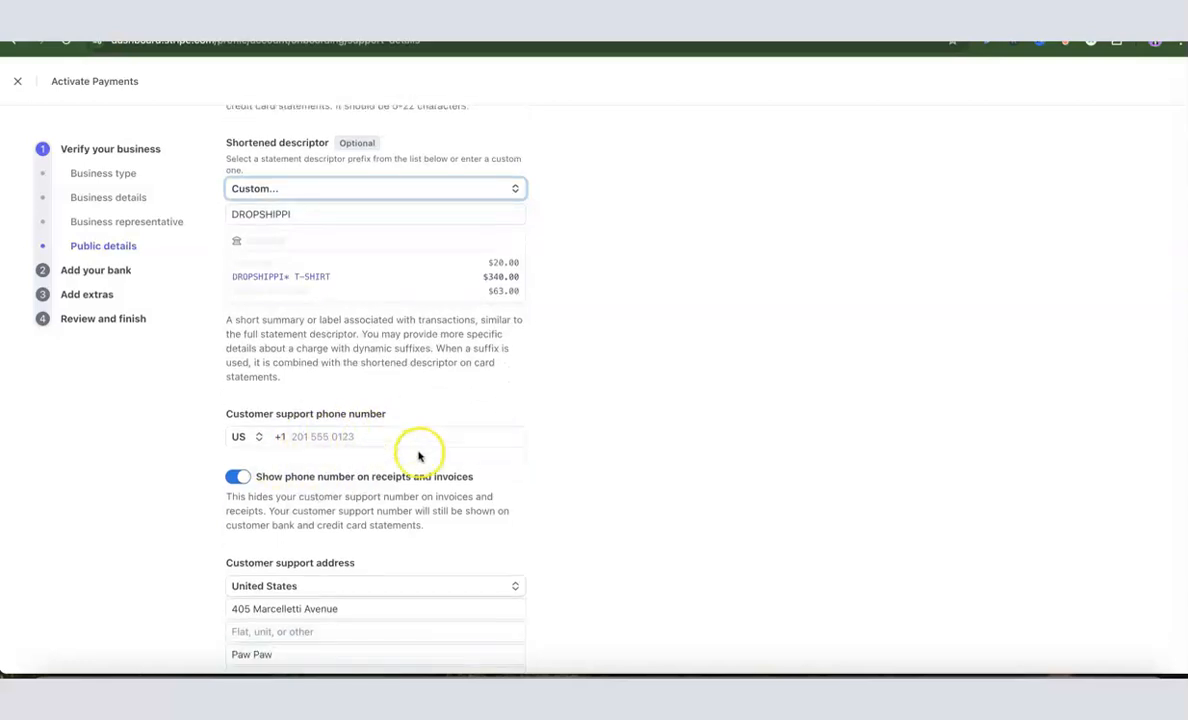
click(332, 437)
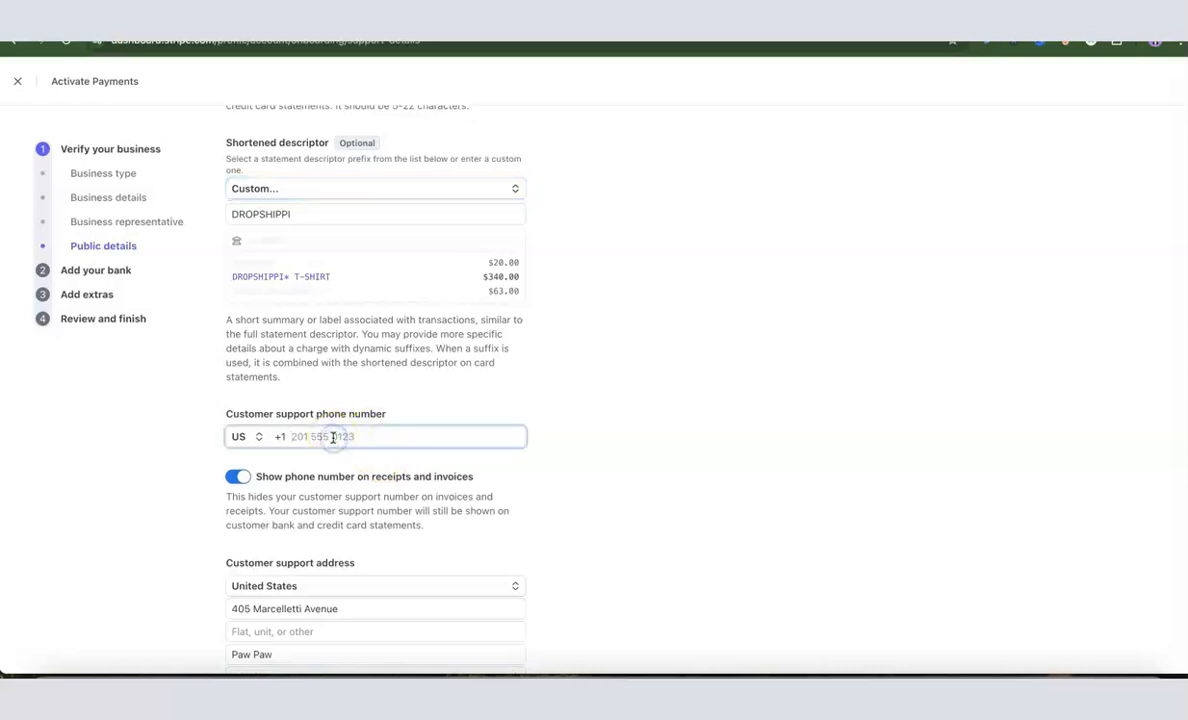
scroll(332, 445, down, 4)
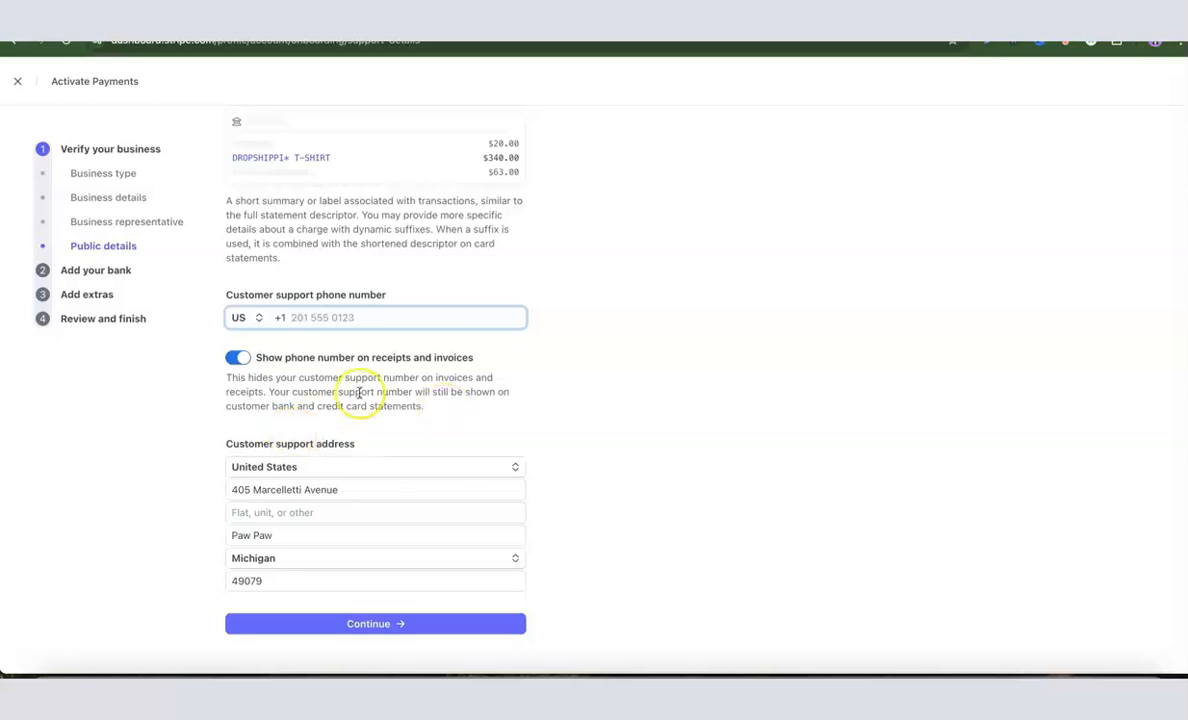
scroll(340, 388, up, 1)
scroll(340, 388, up, 1)
scroll(342, 390, down, 2)
scroll(369, 462, up, 5)
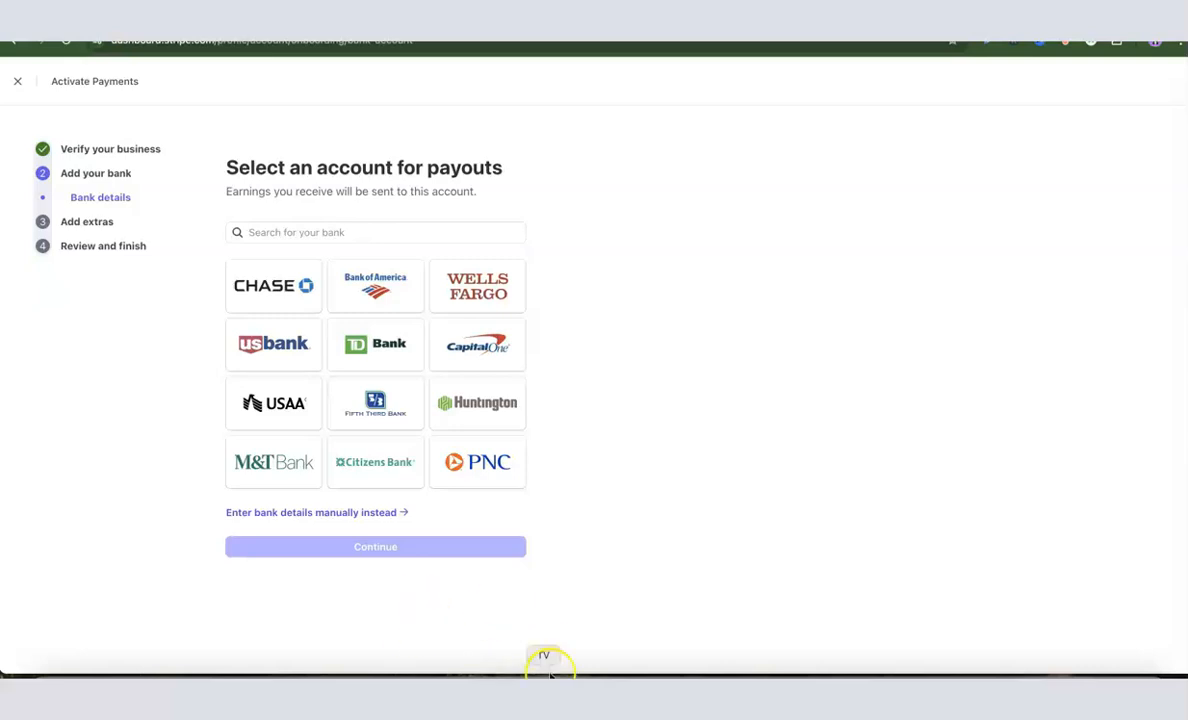
Step: Add the payout bank account by manually entering its routing number and account number, and submit the details
click(277, 513)
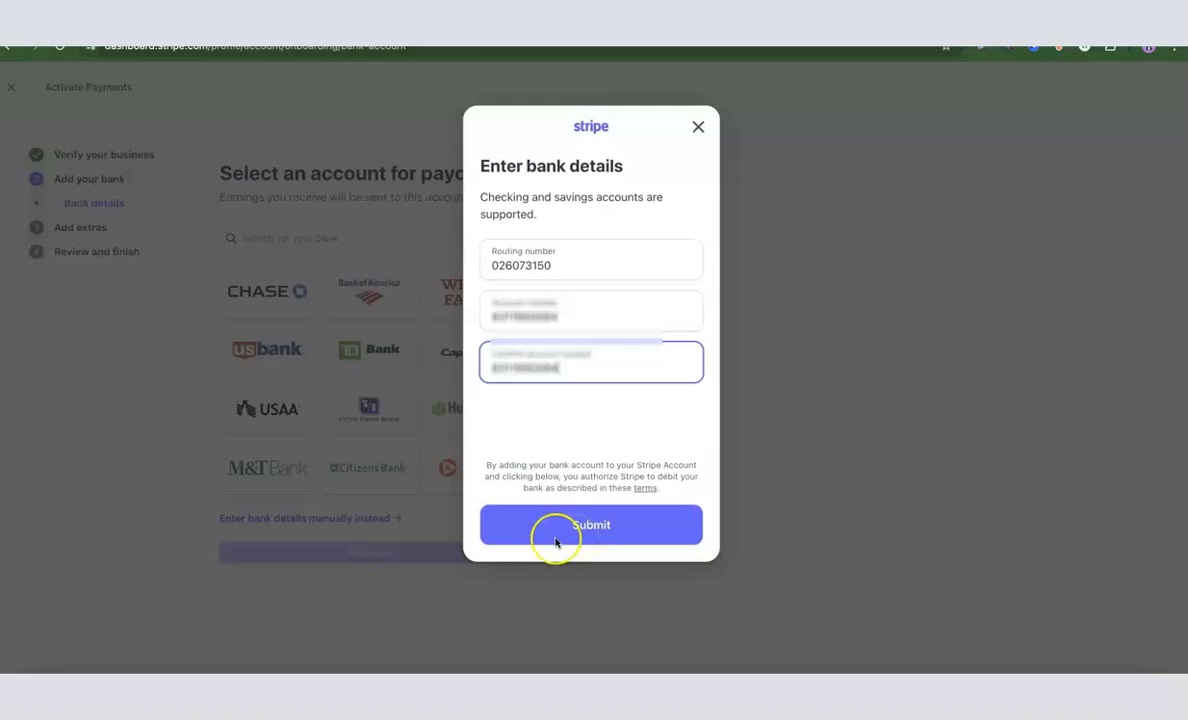
click(588, 526)
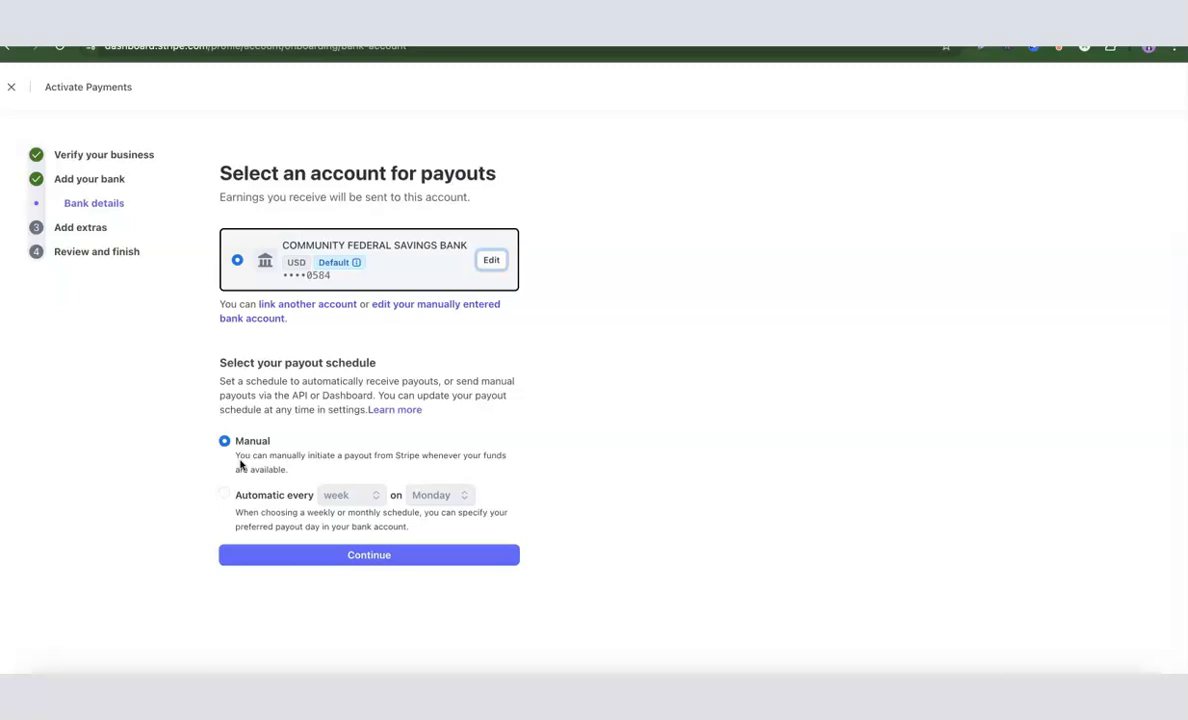
Step: Set the payout schedule to automatic every week on Monday
click(343, 498)
click(345, 497)
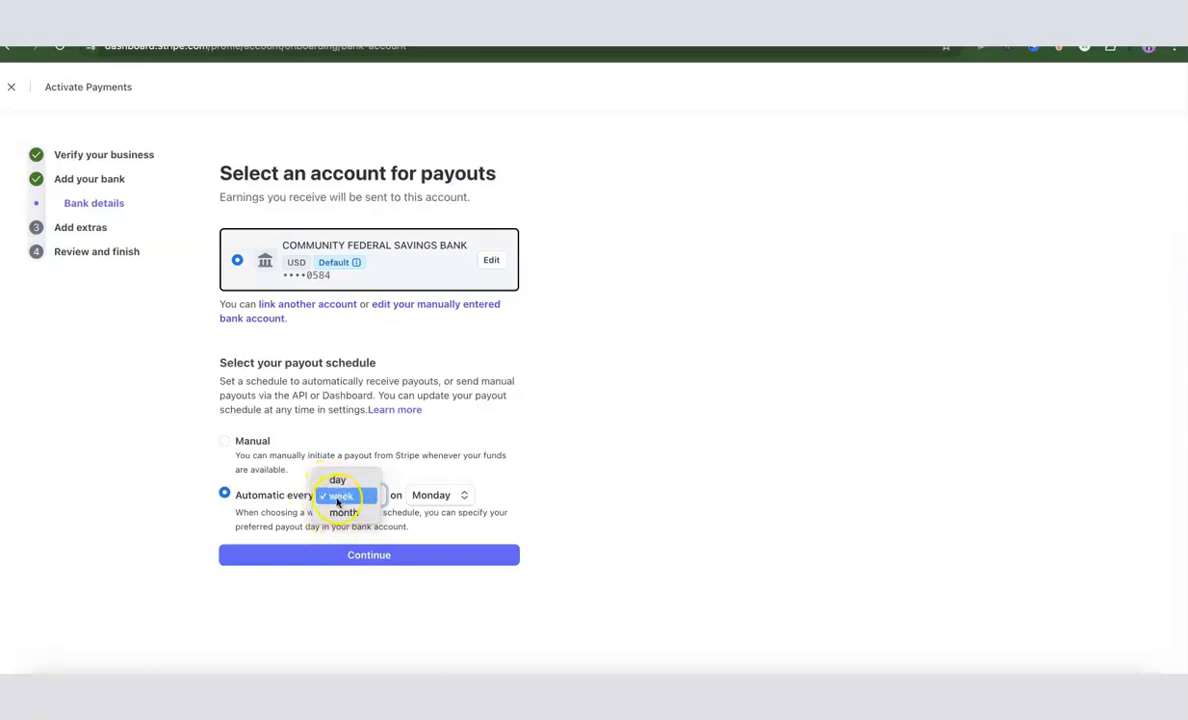
click(338, 497)
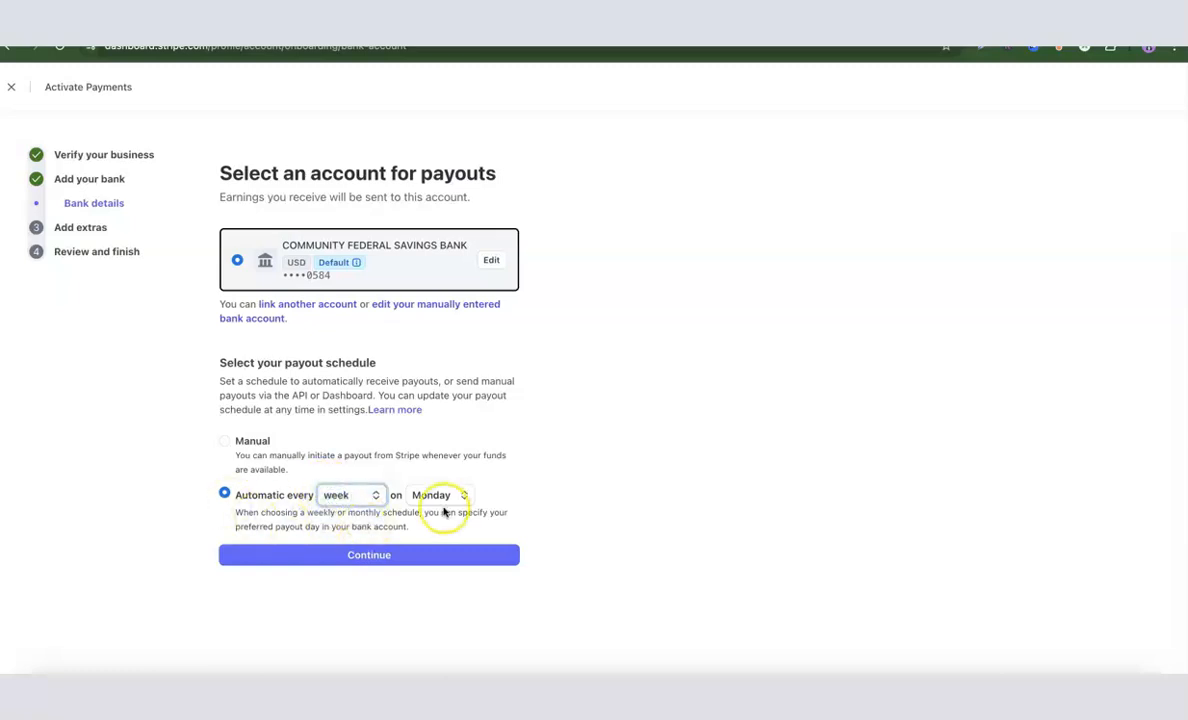
click(223, 443)
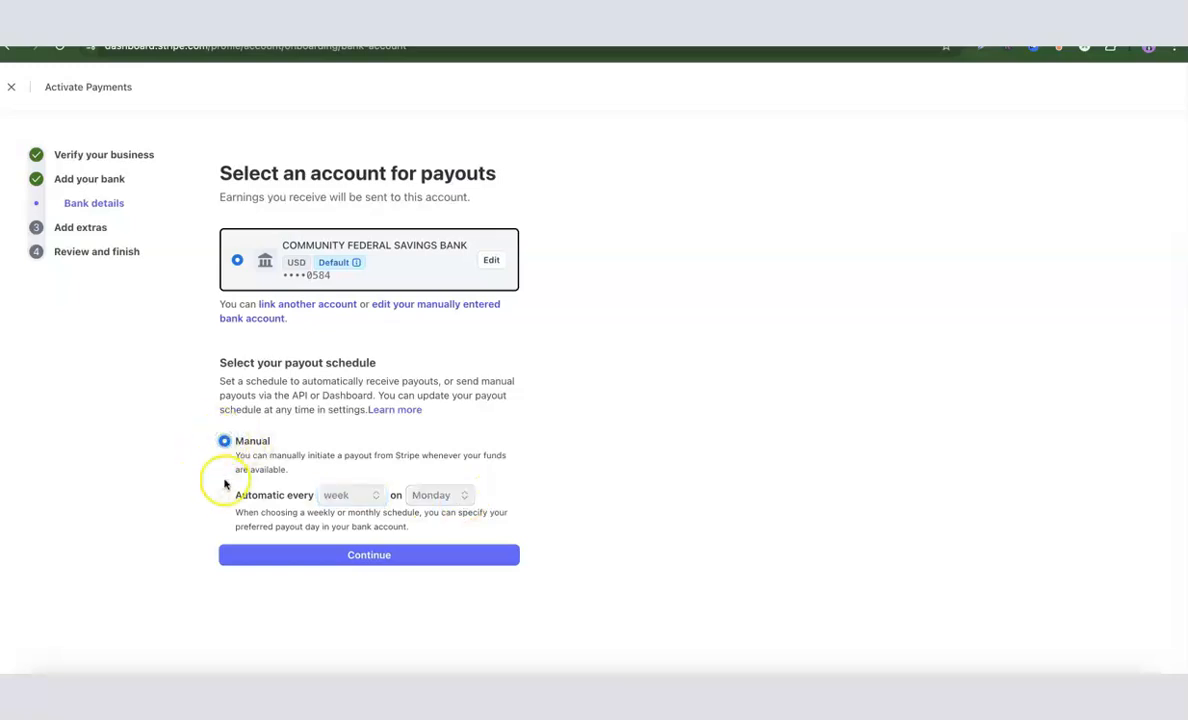
click(224, 495)
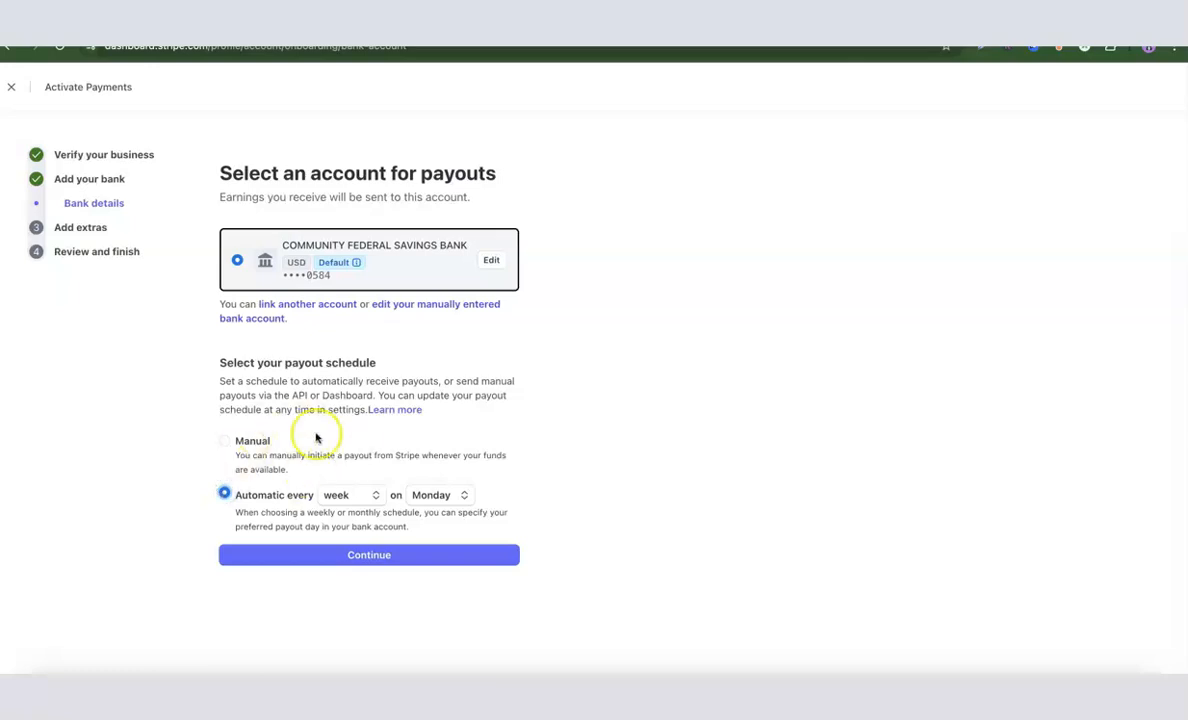
Step: Accept the payout account and schedule, and decline both optional extras, automated tax collection and climate contributions
click(359, 556)
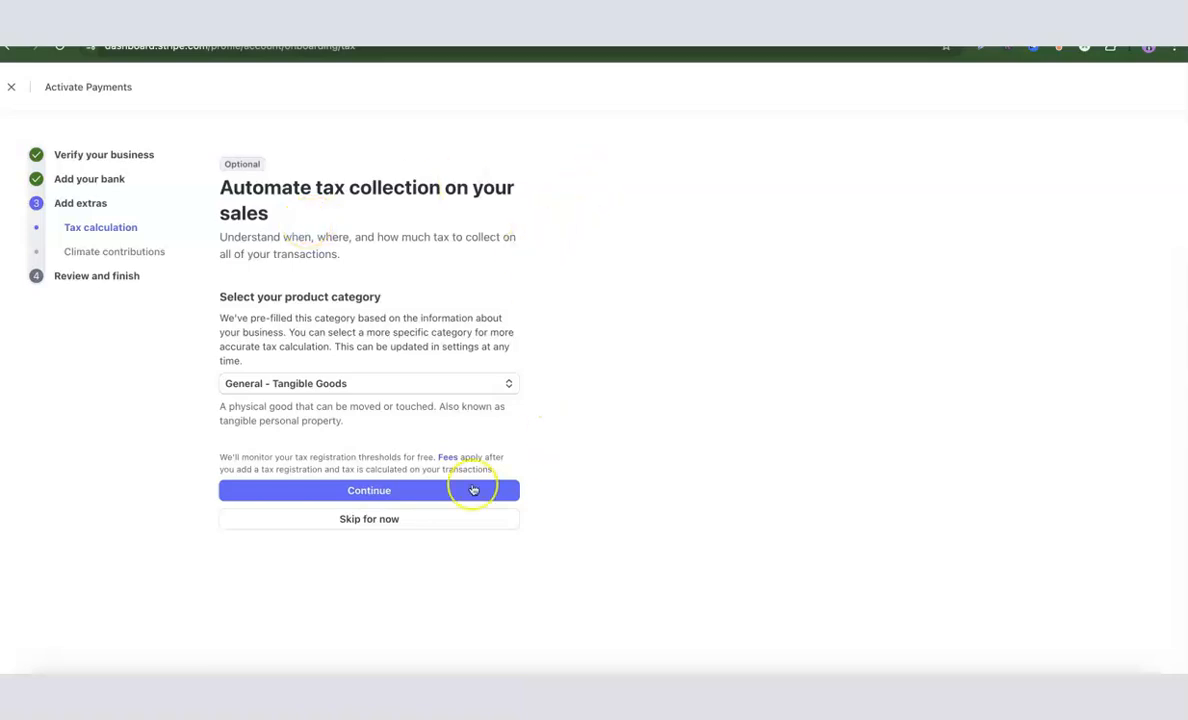
click(377, 524)
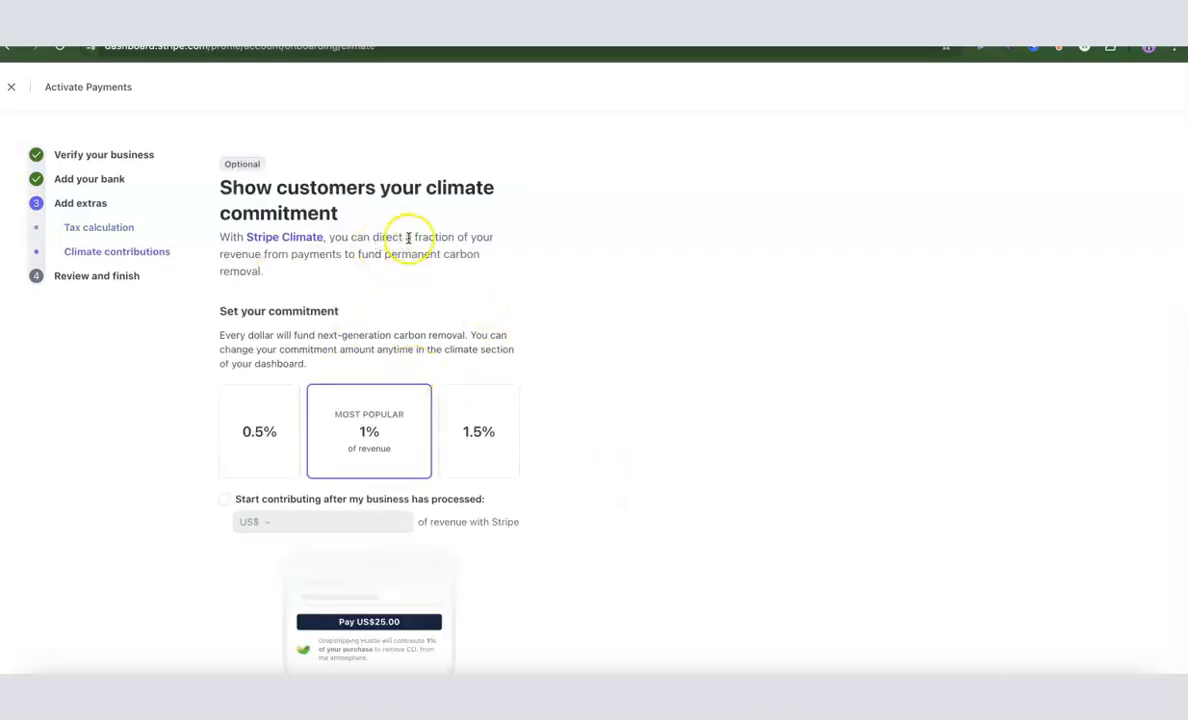
scroll(478, 236, down, 3)
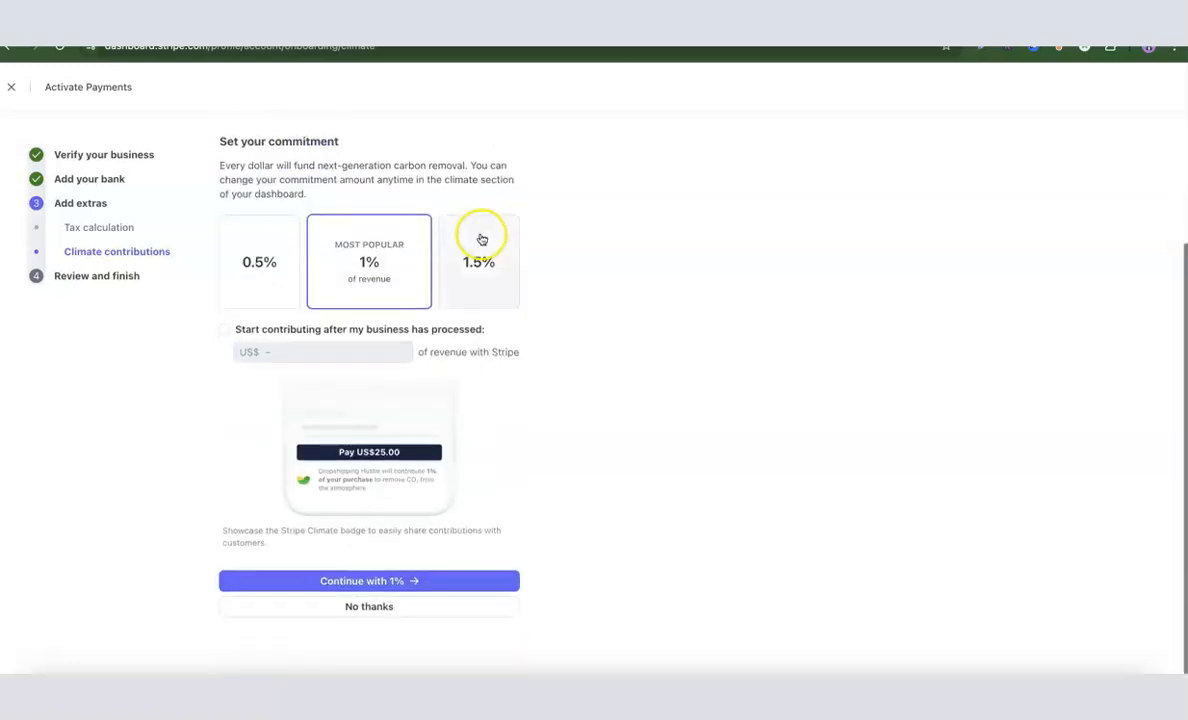
click(370, 607)
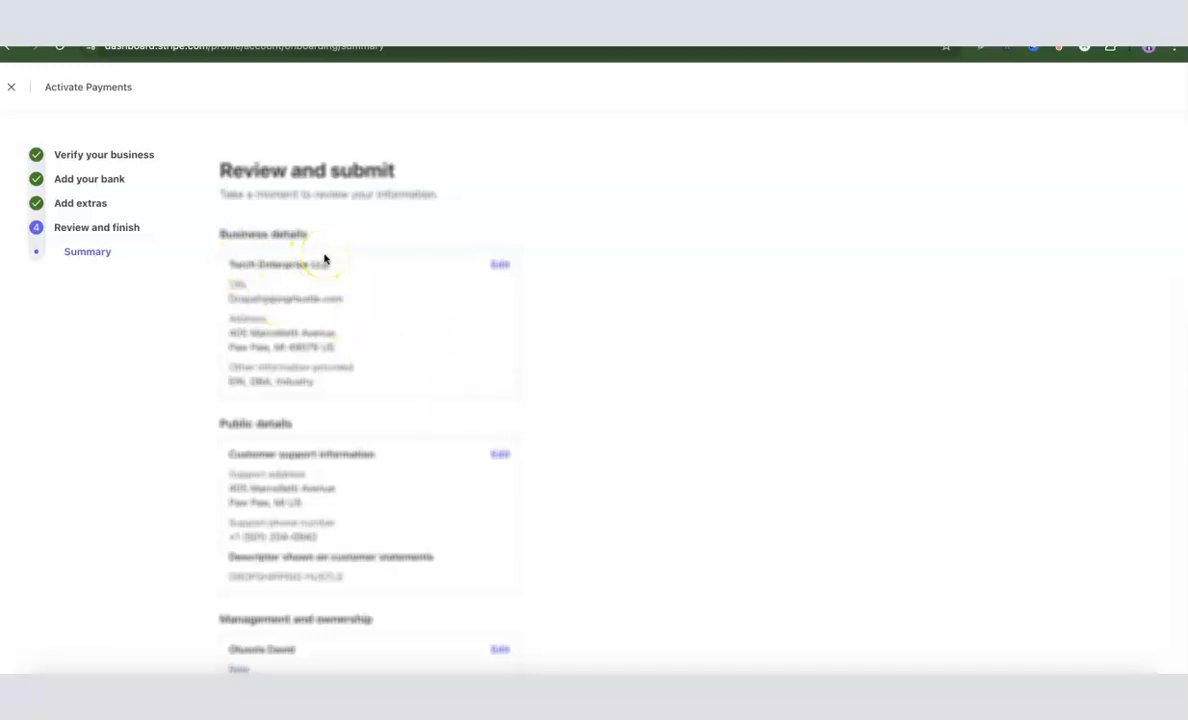
Step: Review the activation summary, covering business details, public details, management and ownership, payout details, two-step authentication, tax calculation and climate commitment
scroll(325, 258, down, 3)
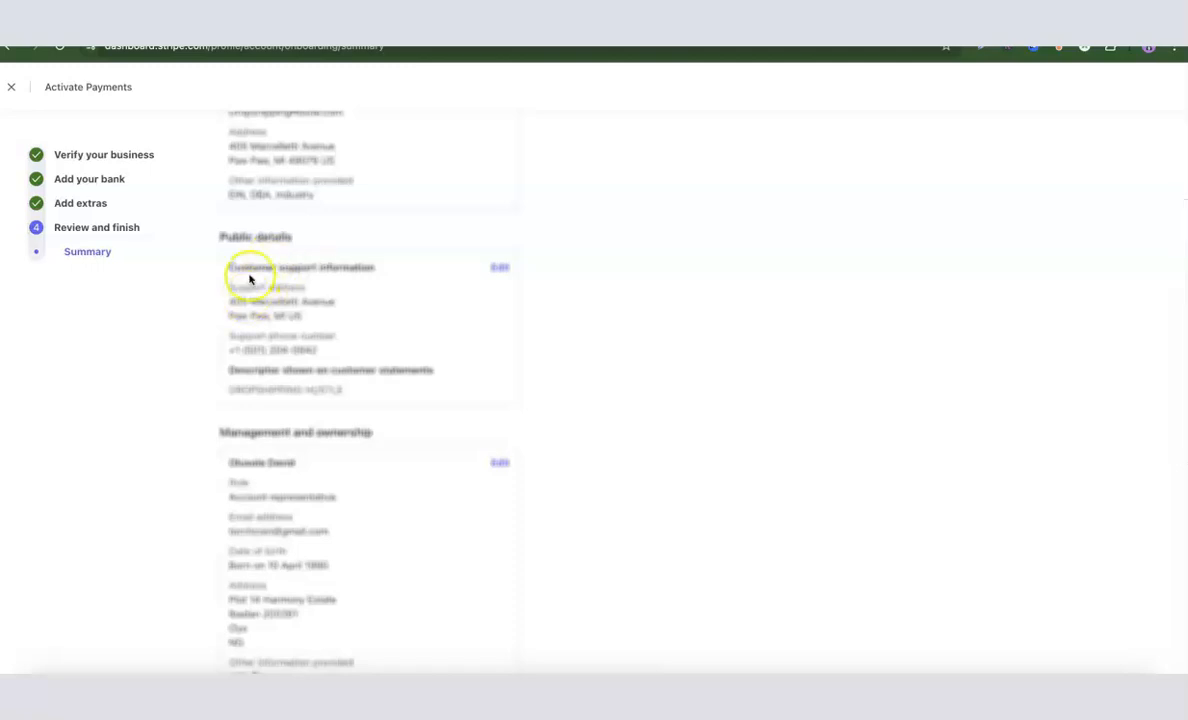
scroll(249, 276, down, 2)
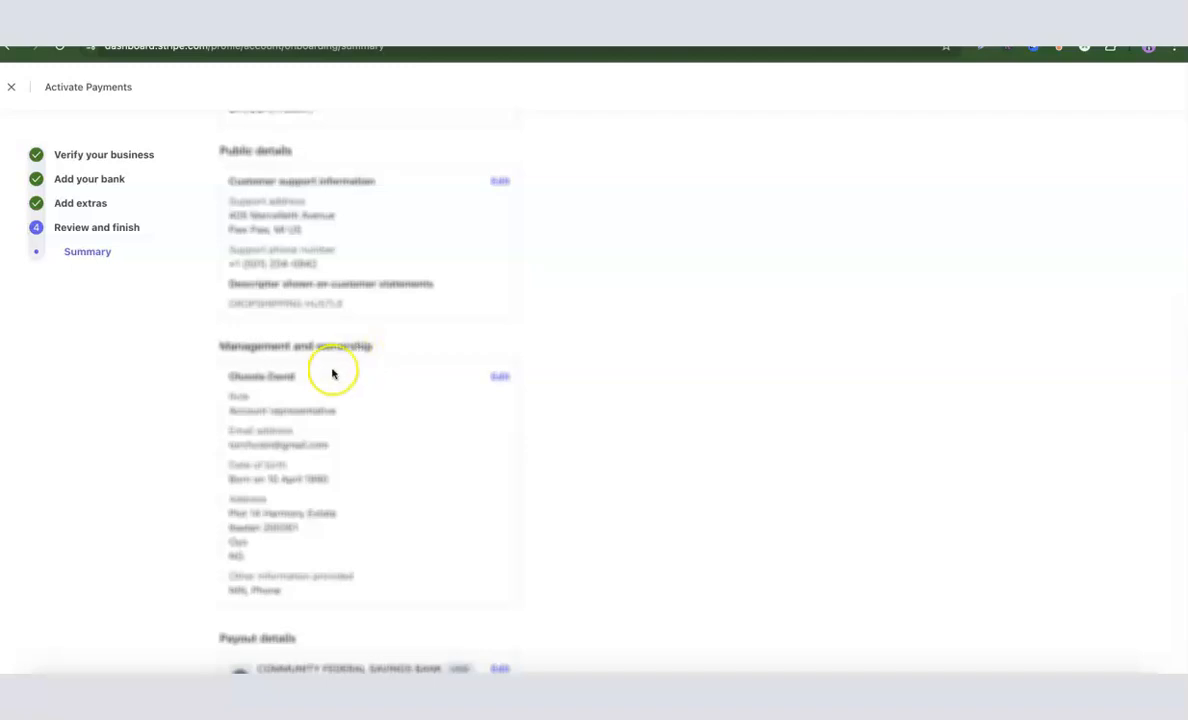
scroll(330, 339, down, 3)
scroll(330, 339, down, 1)
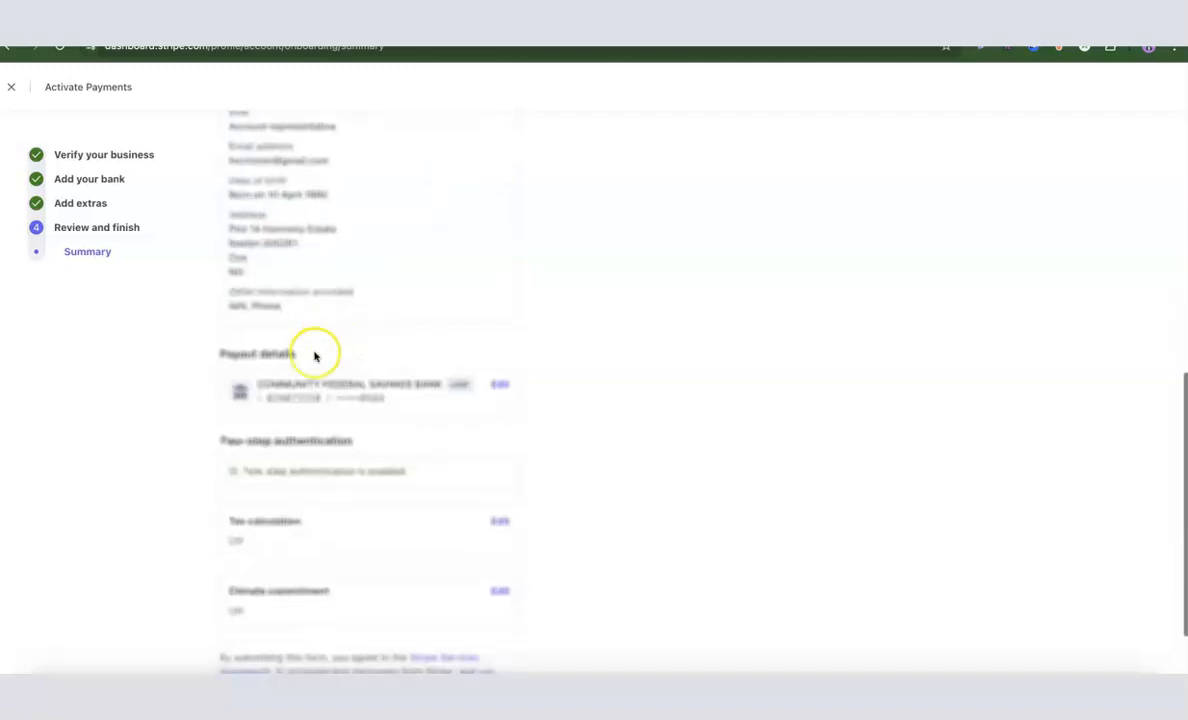
scroll(276, 365, down, 1)
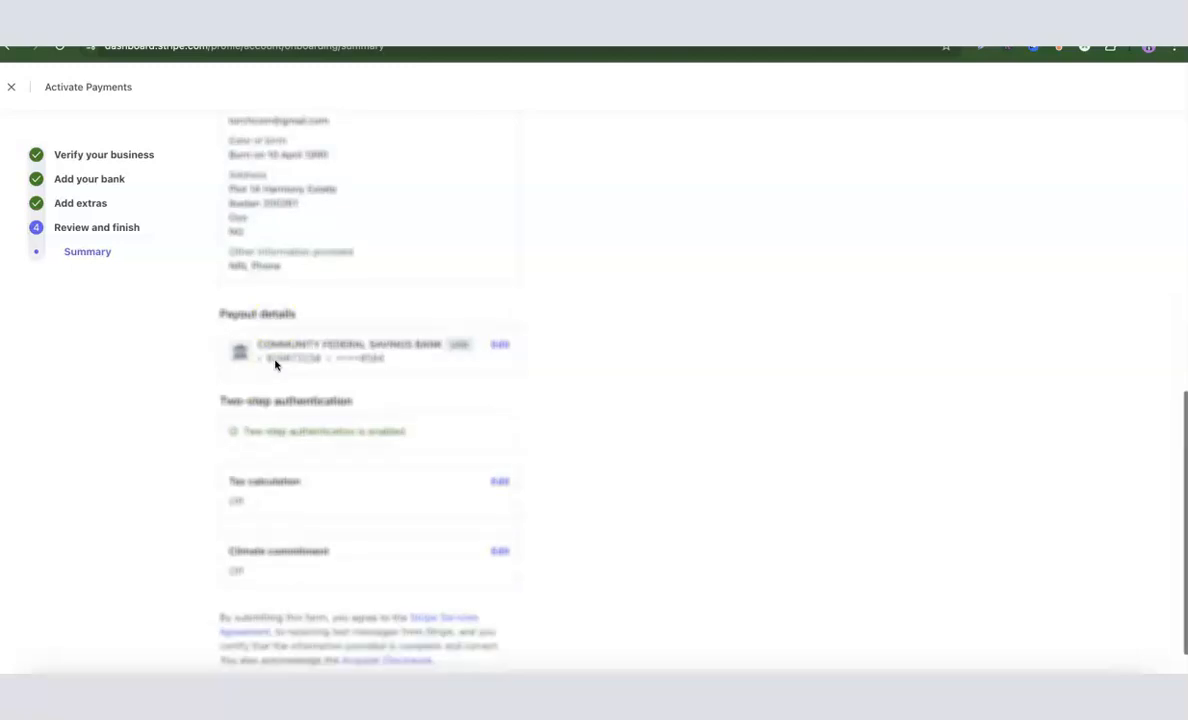